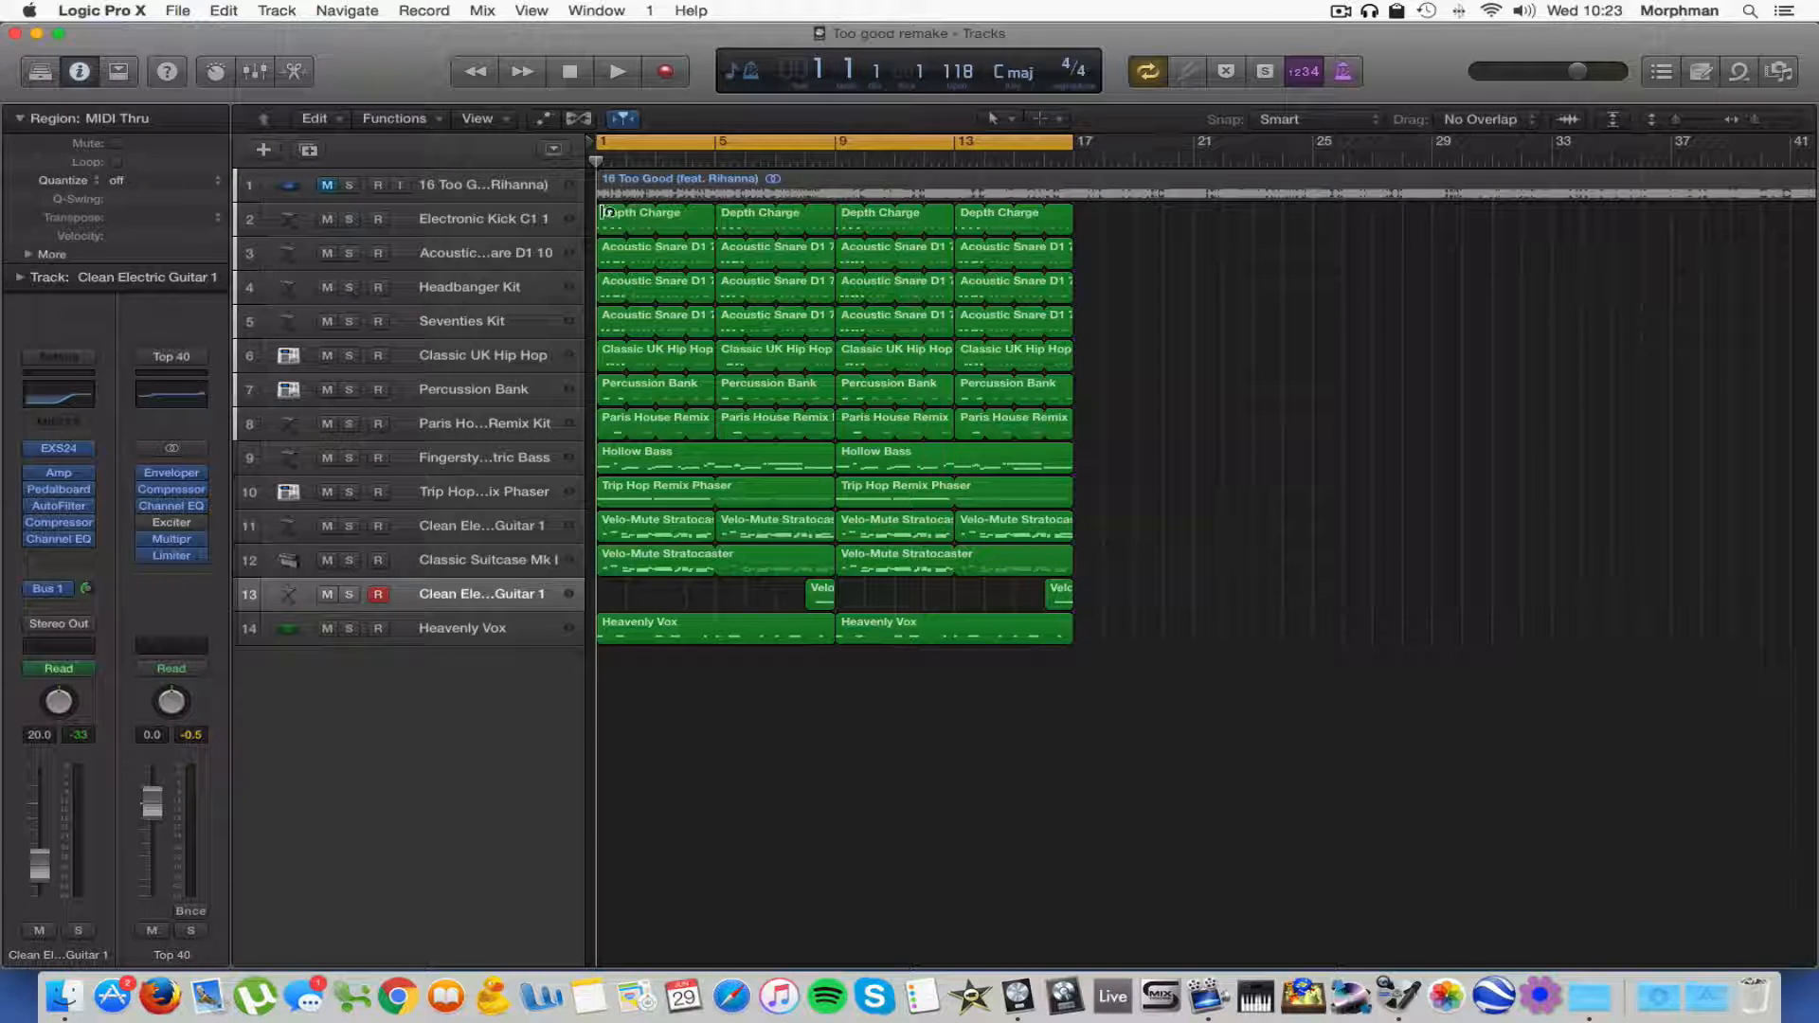
Select the Electronic Kick C1 1 track and play back the full arrangement to hear all tracks together.
{"action": "left_click", "coordinate": [469, 221]}
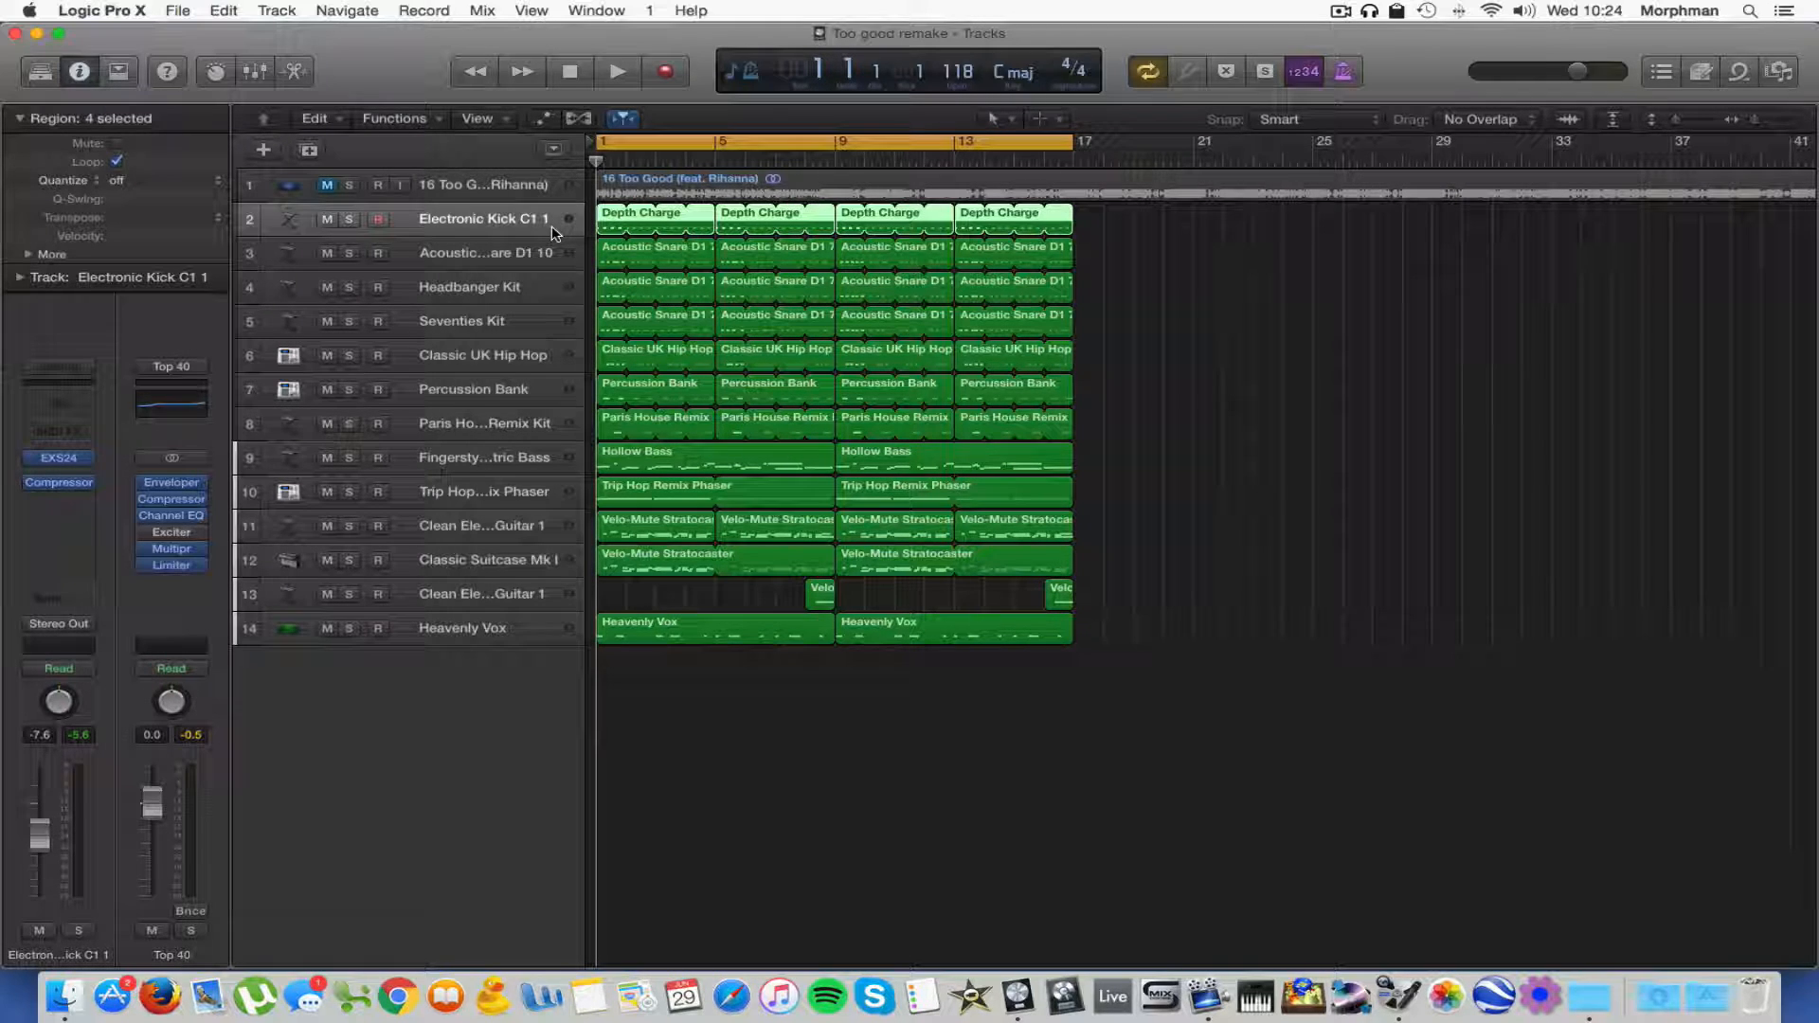
{"action": "key", "text": "space"}
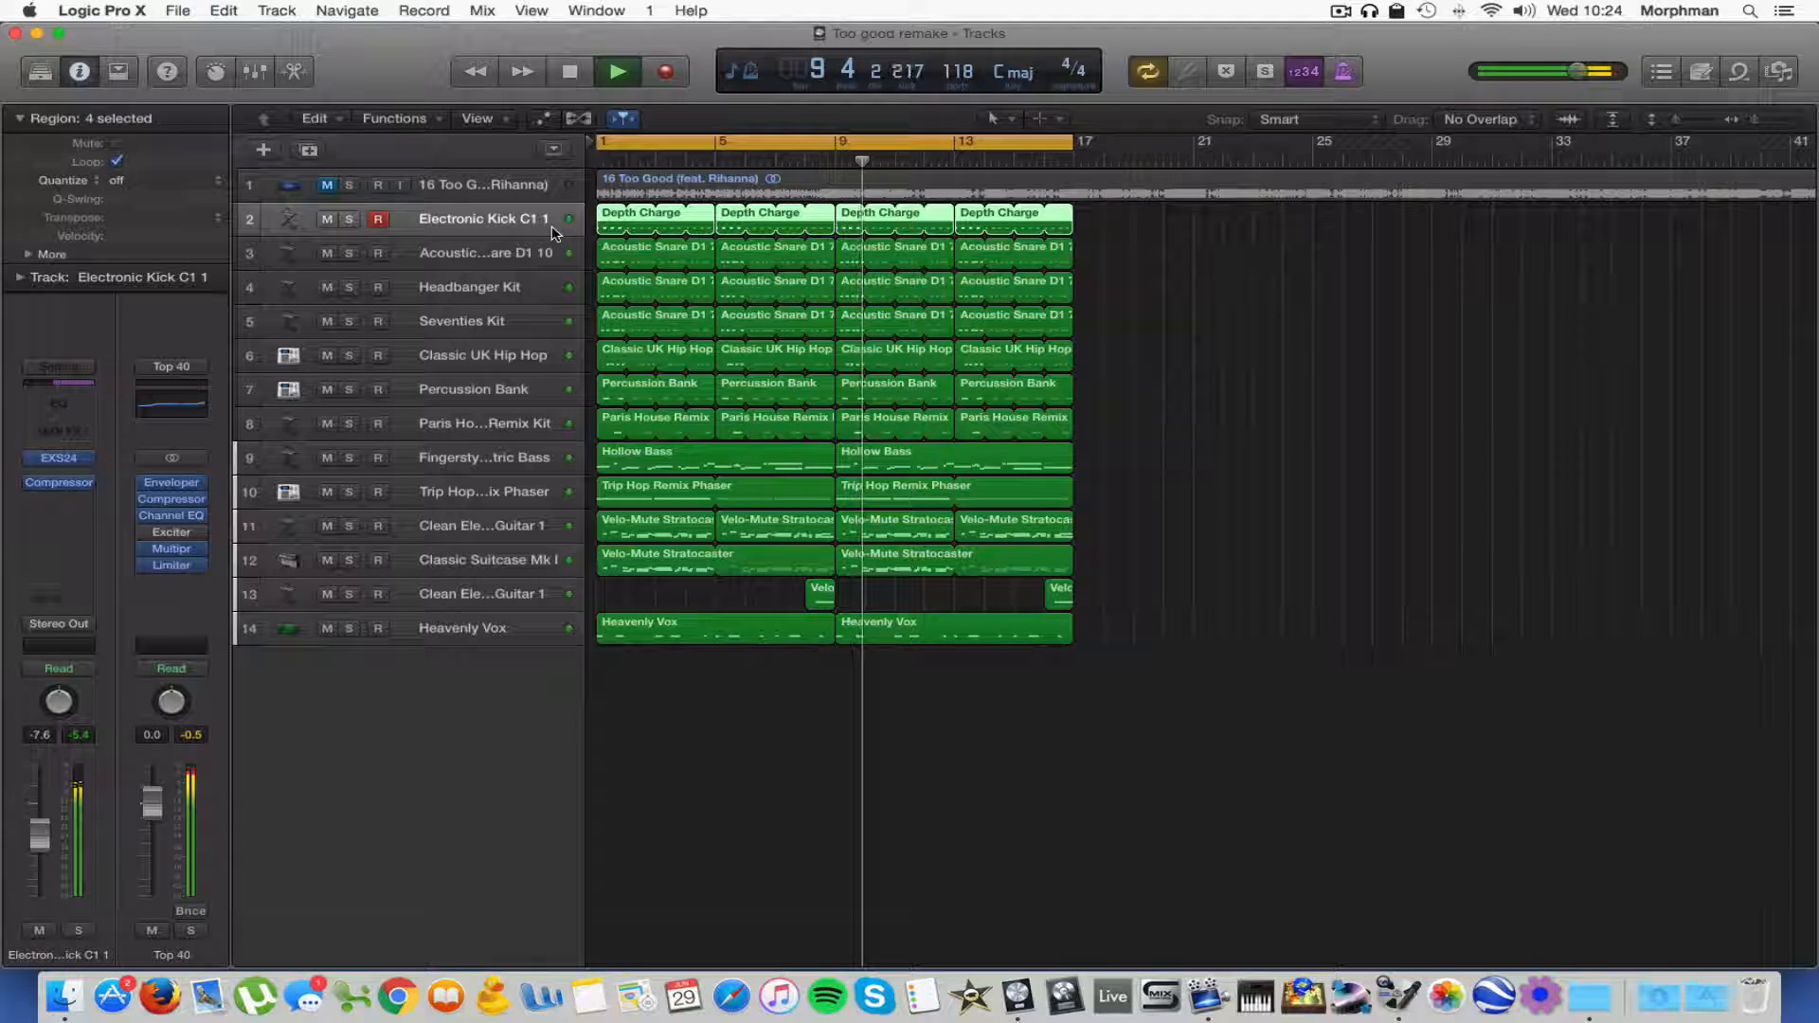
{"action": "key", "text": "space"}
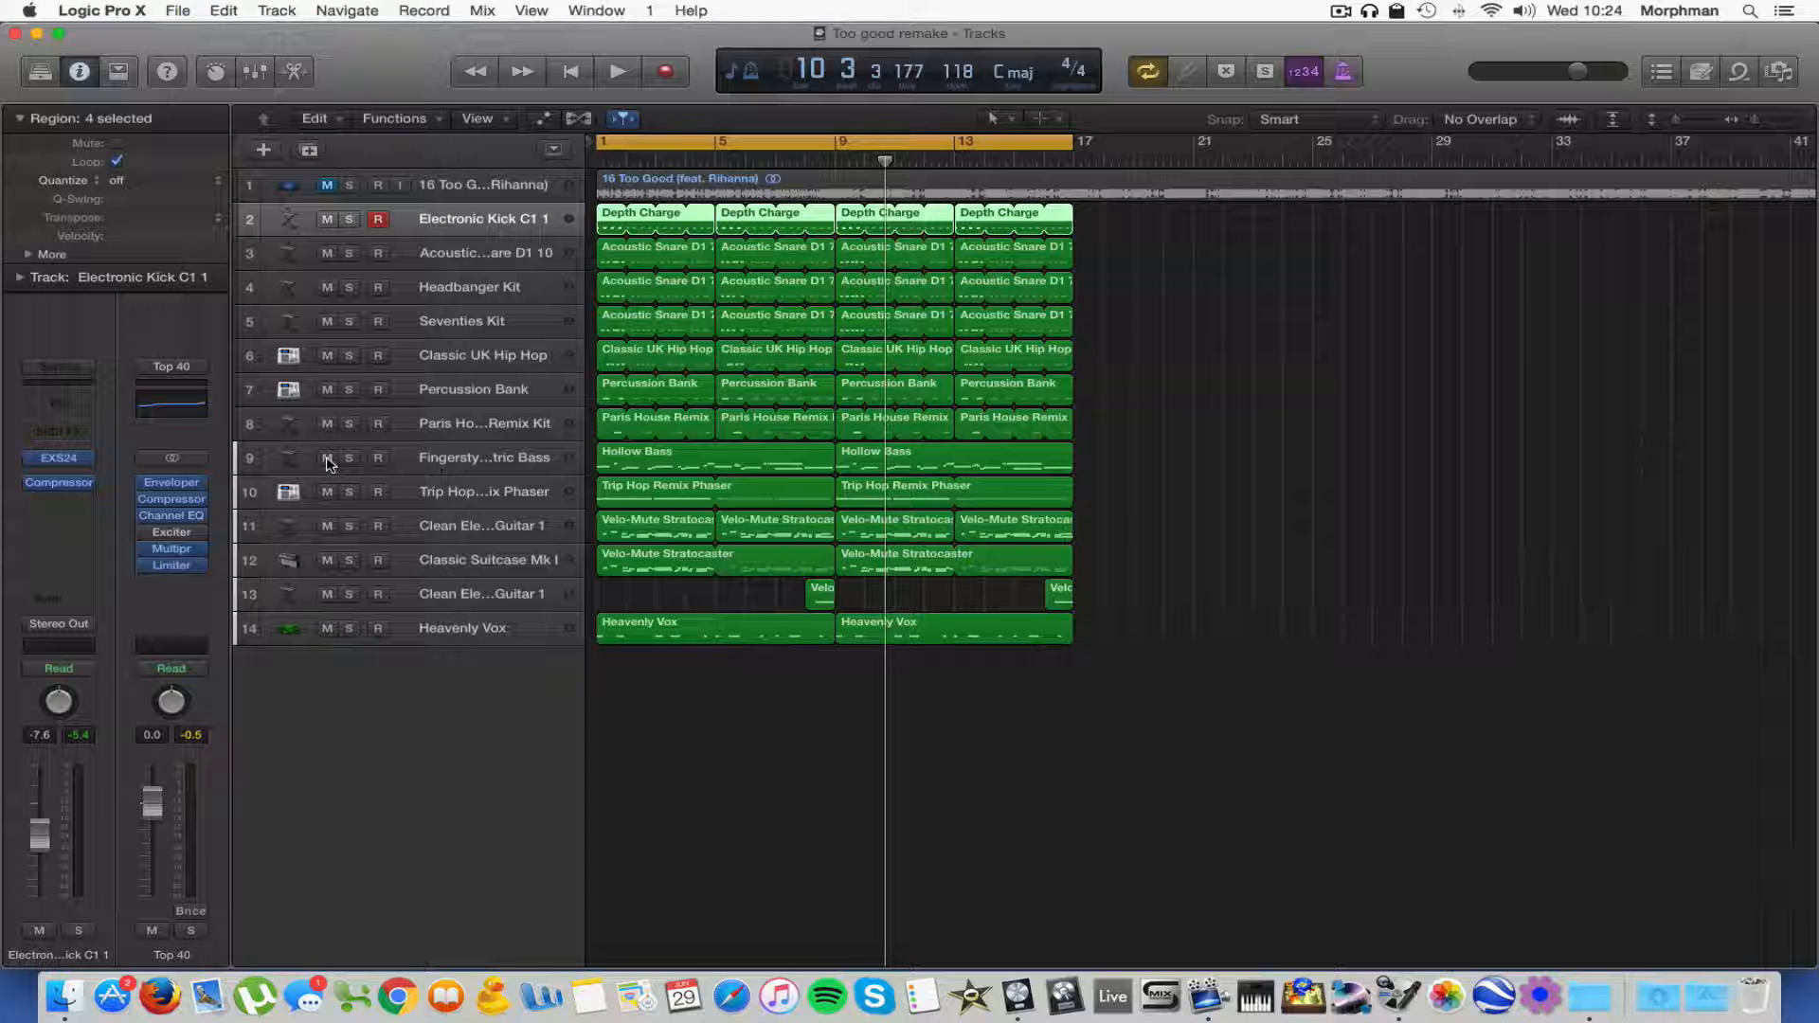
Mute the bass, phaser, guitar, keyboard and vox tracks 9 to 14 and play back only the drums.
{"action": "left_click_drag", "start_coordinate": [327, 461], "coordinate": [327, 628]}
{"action": "key", "text": "space"}
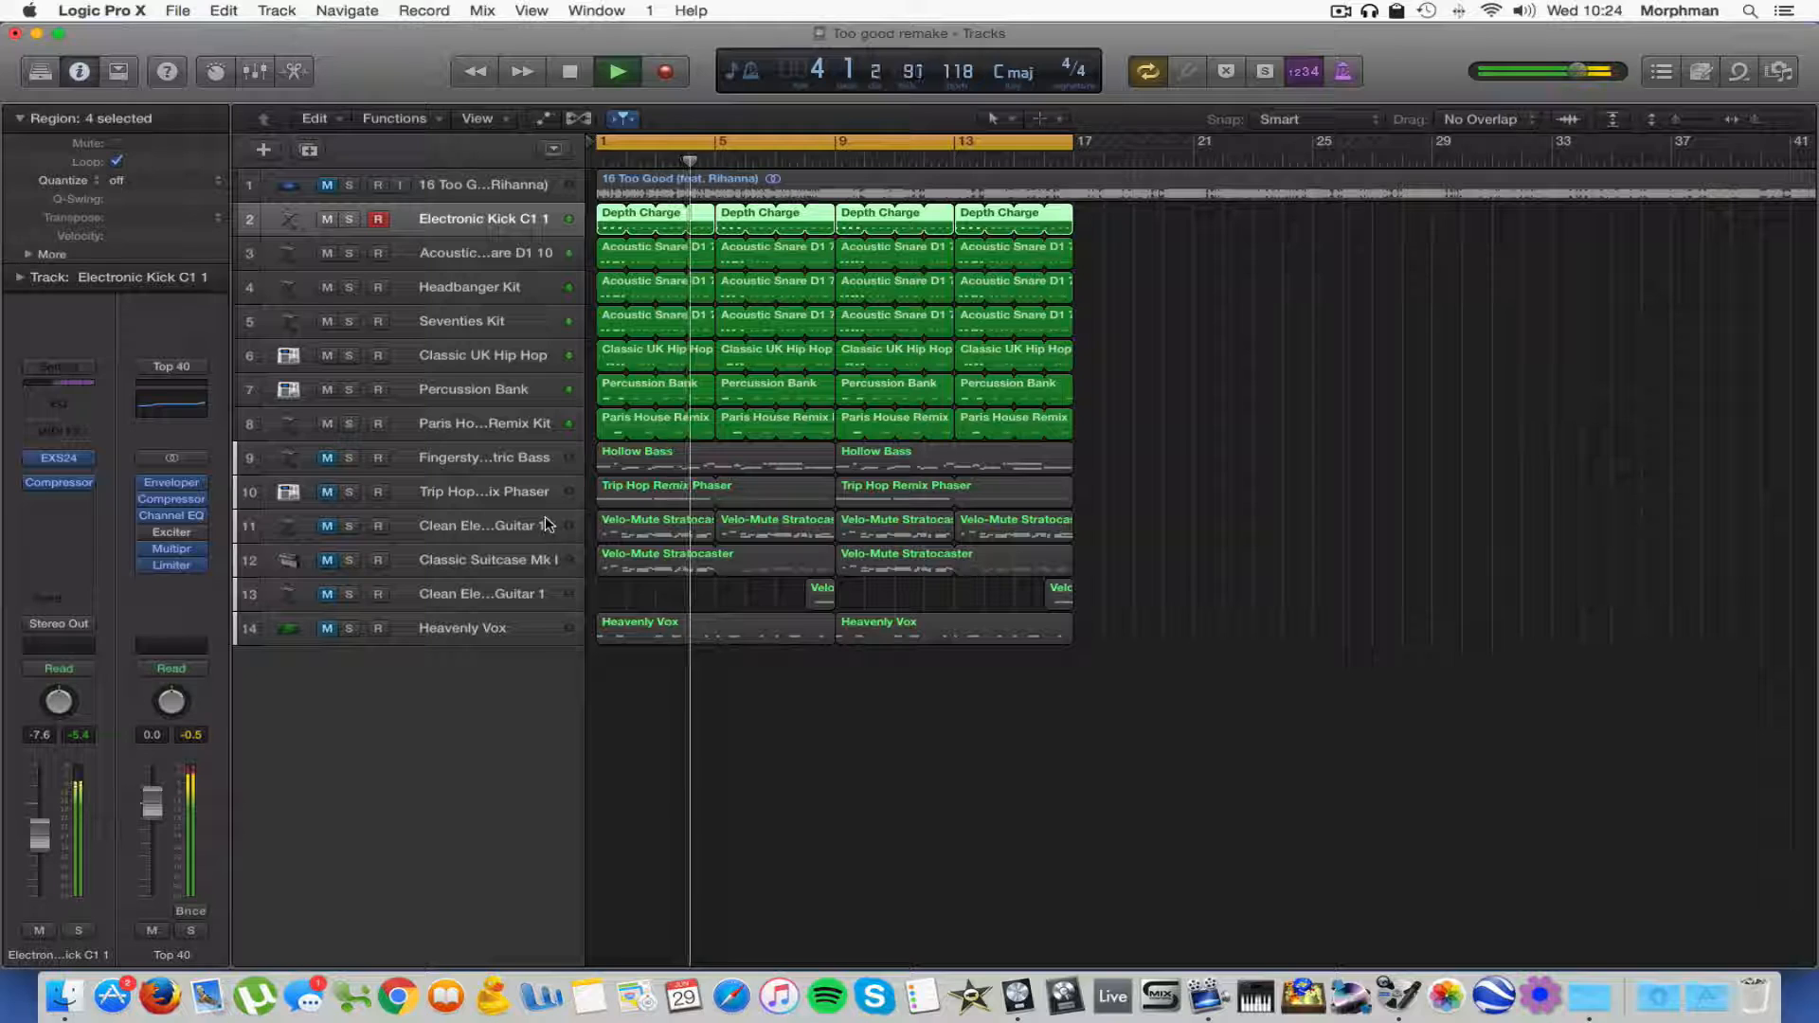
{"action": "key", "text": "space"}
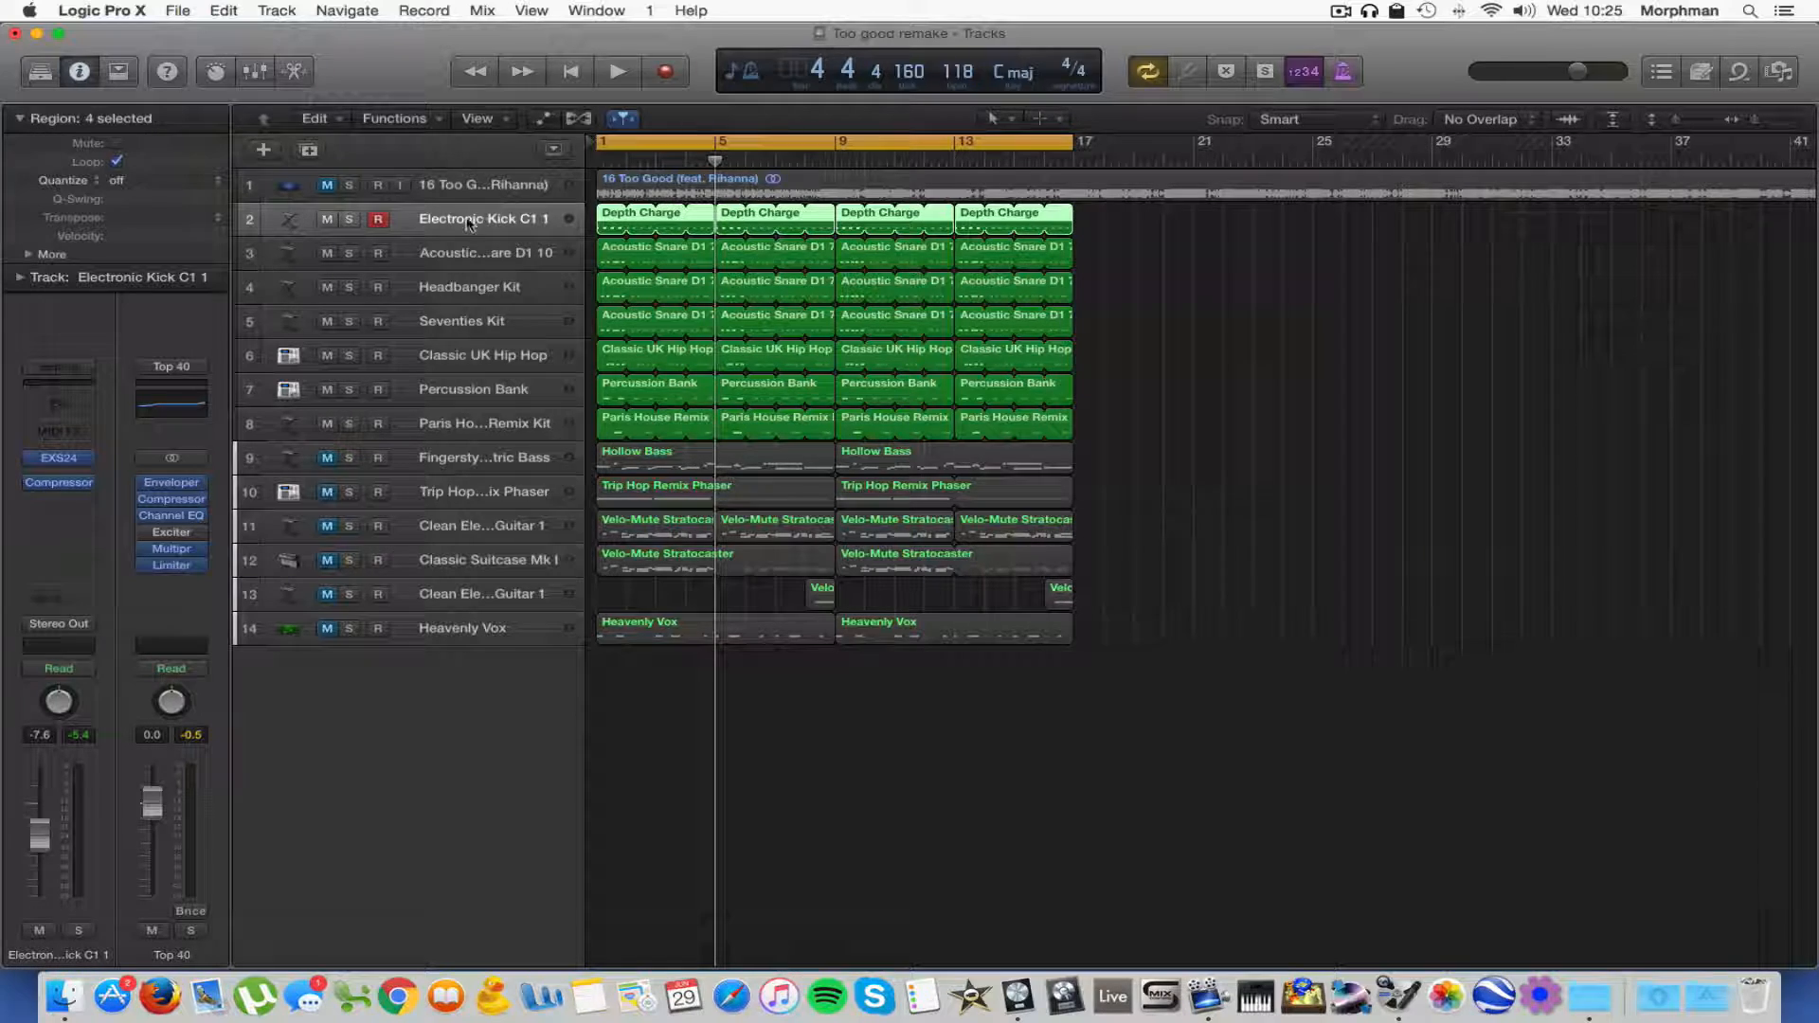
Solo the Electronic Kick C1 1 track and examine its note pattern in the Piano Roll during playback.
{"action": "key", "text": "s"}
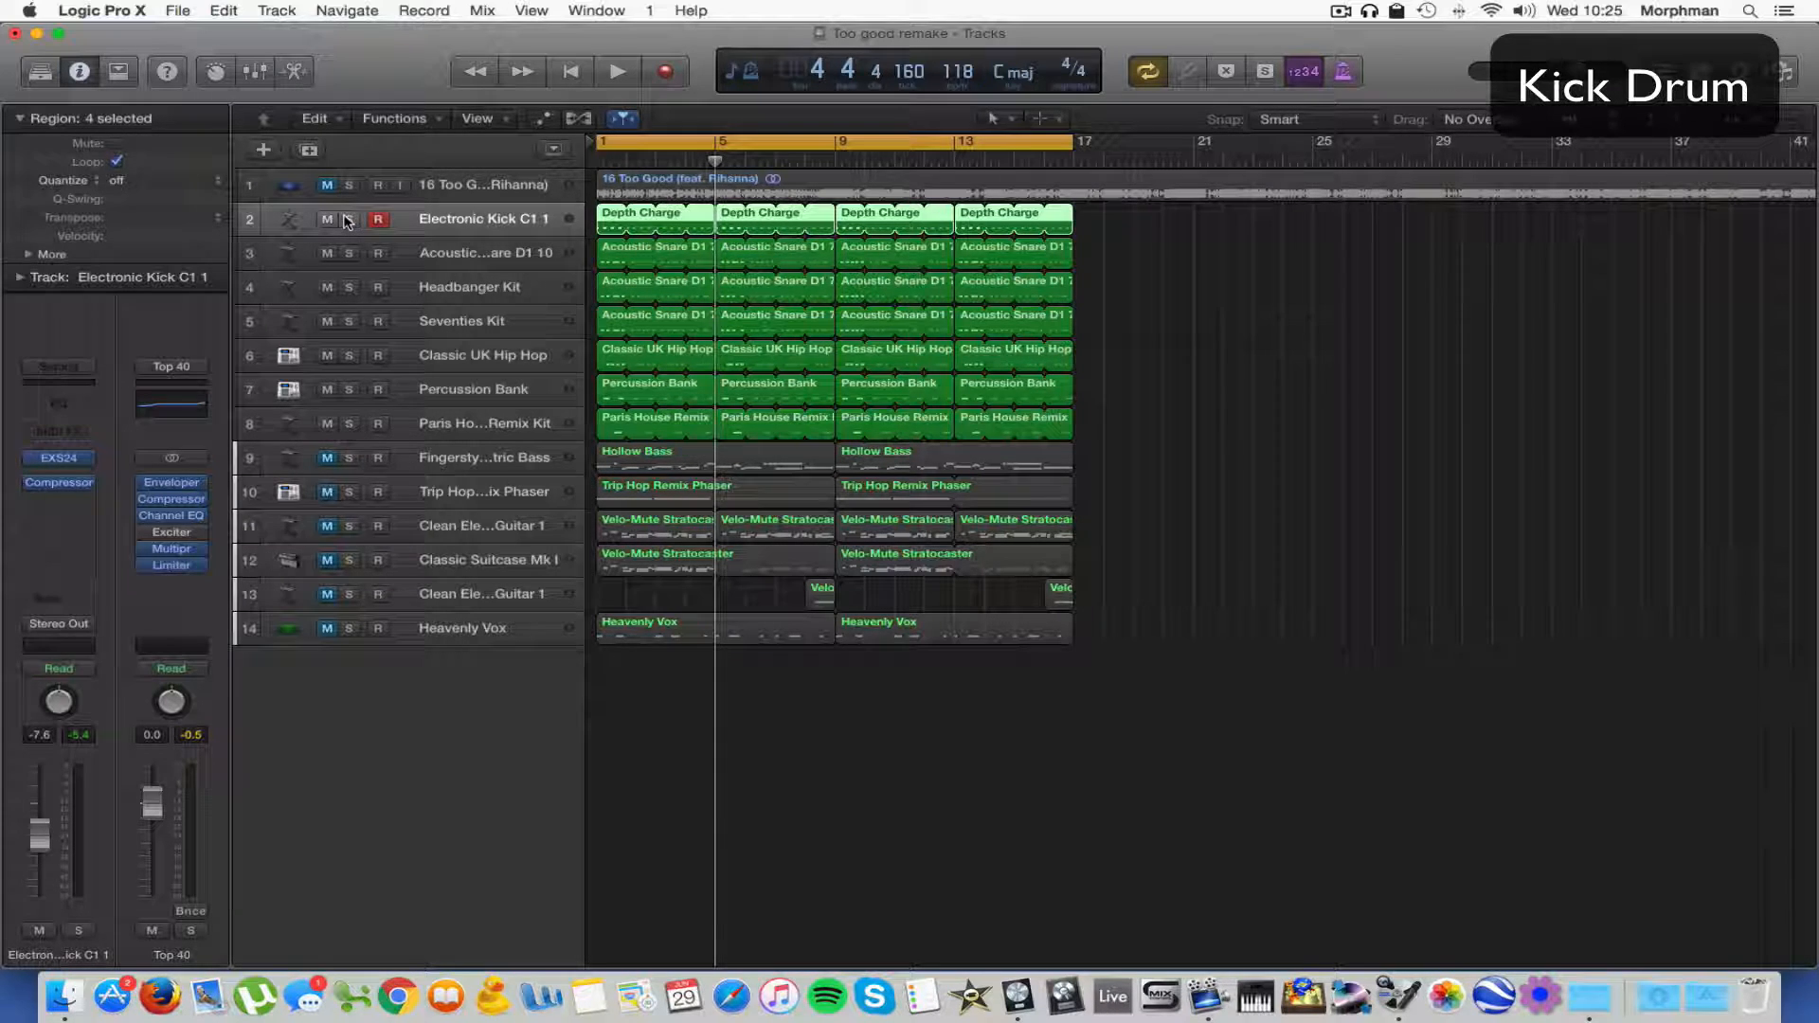
{"action": "key", "text": "space"}
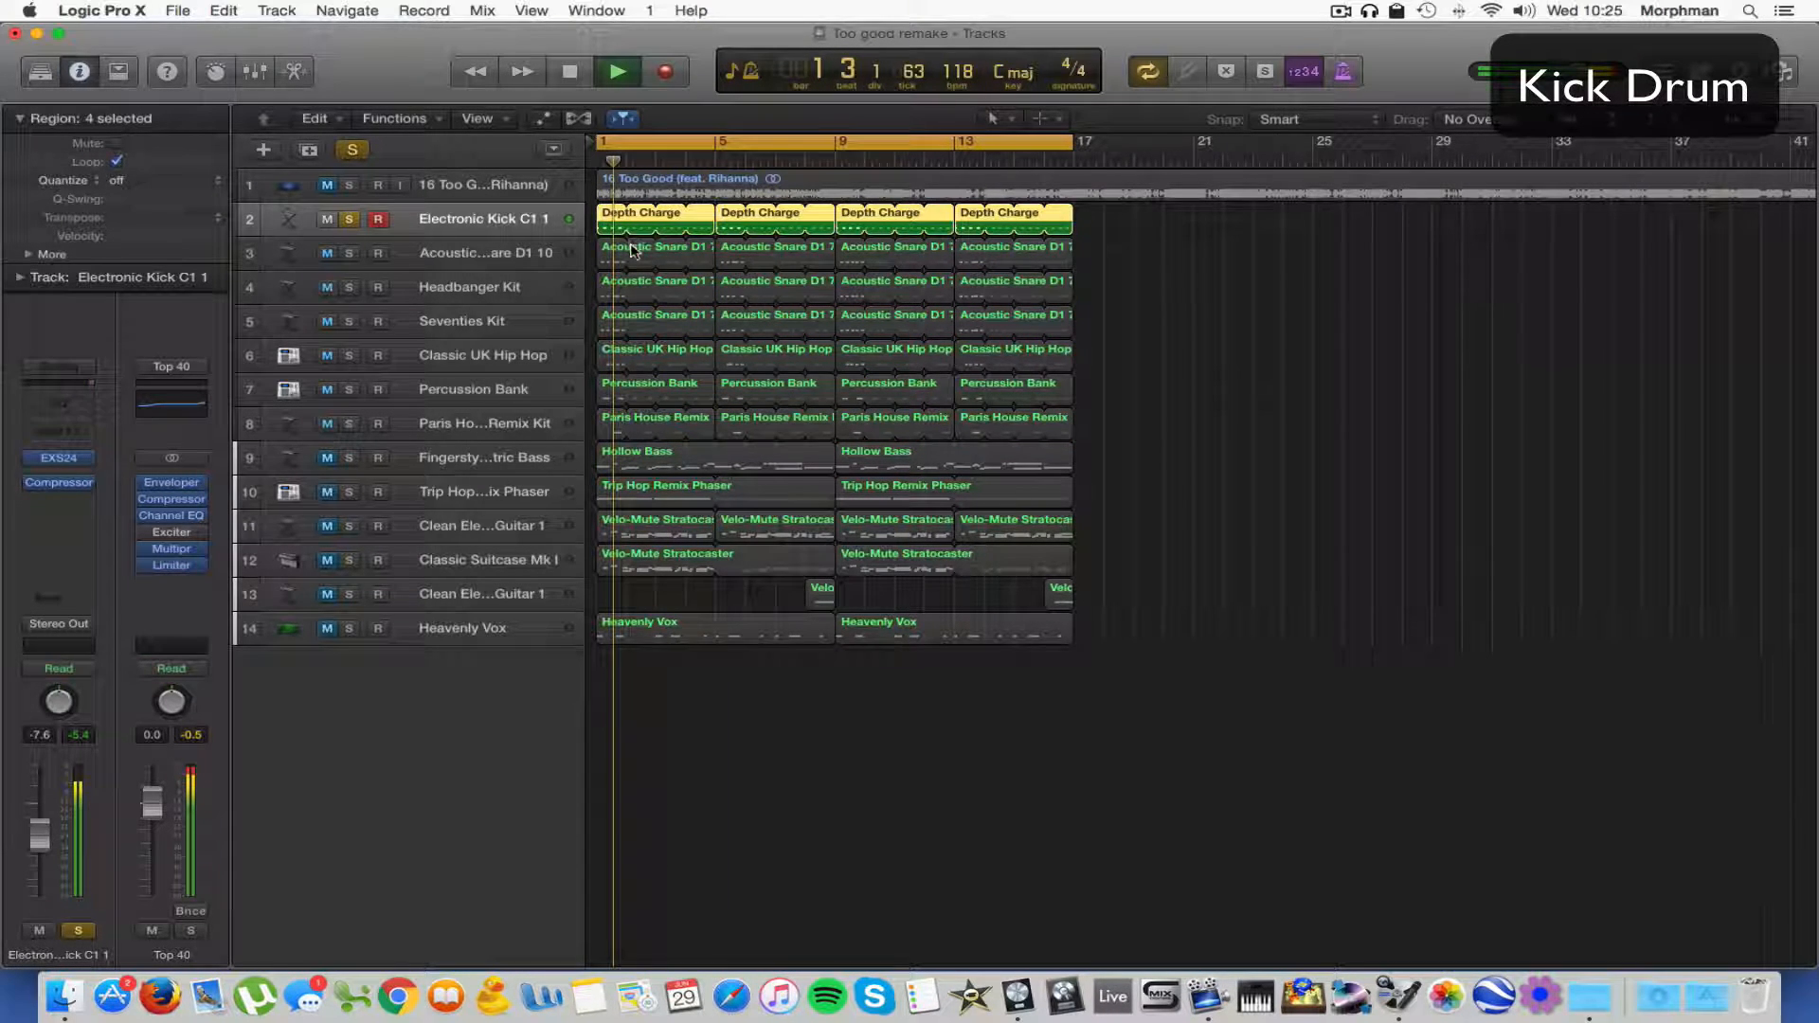
{"action": "key", "text": "p"}
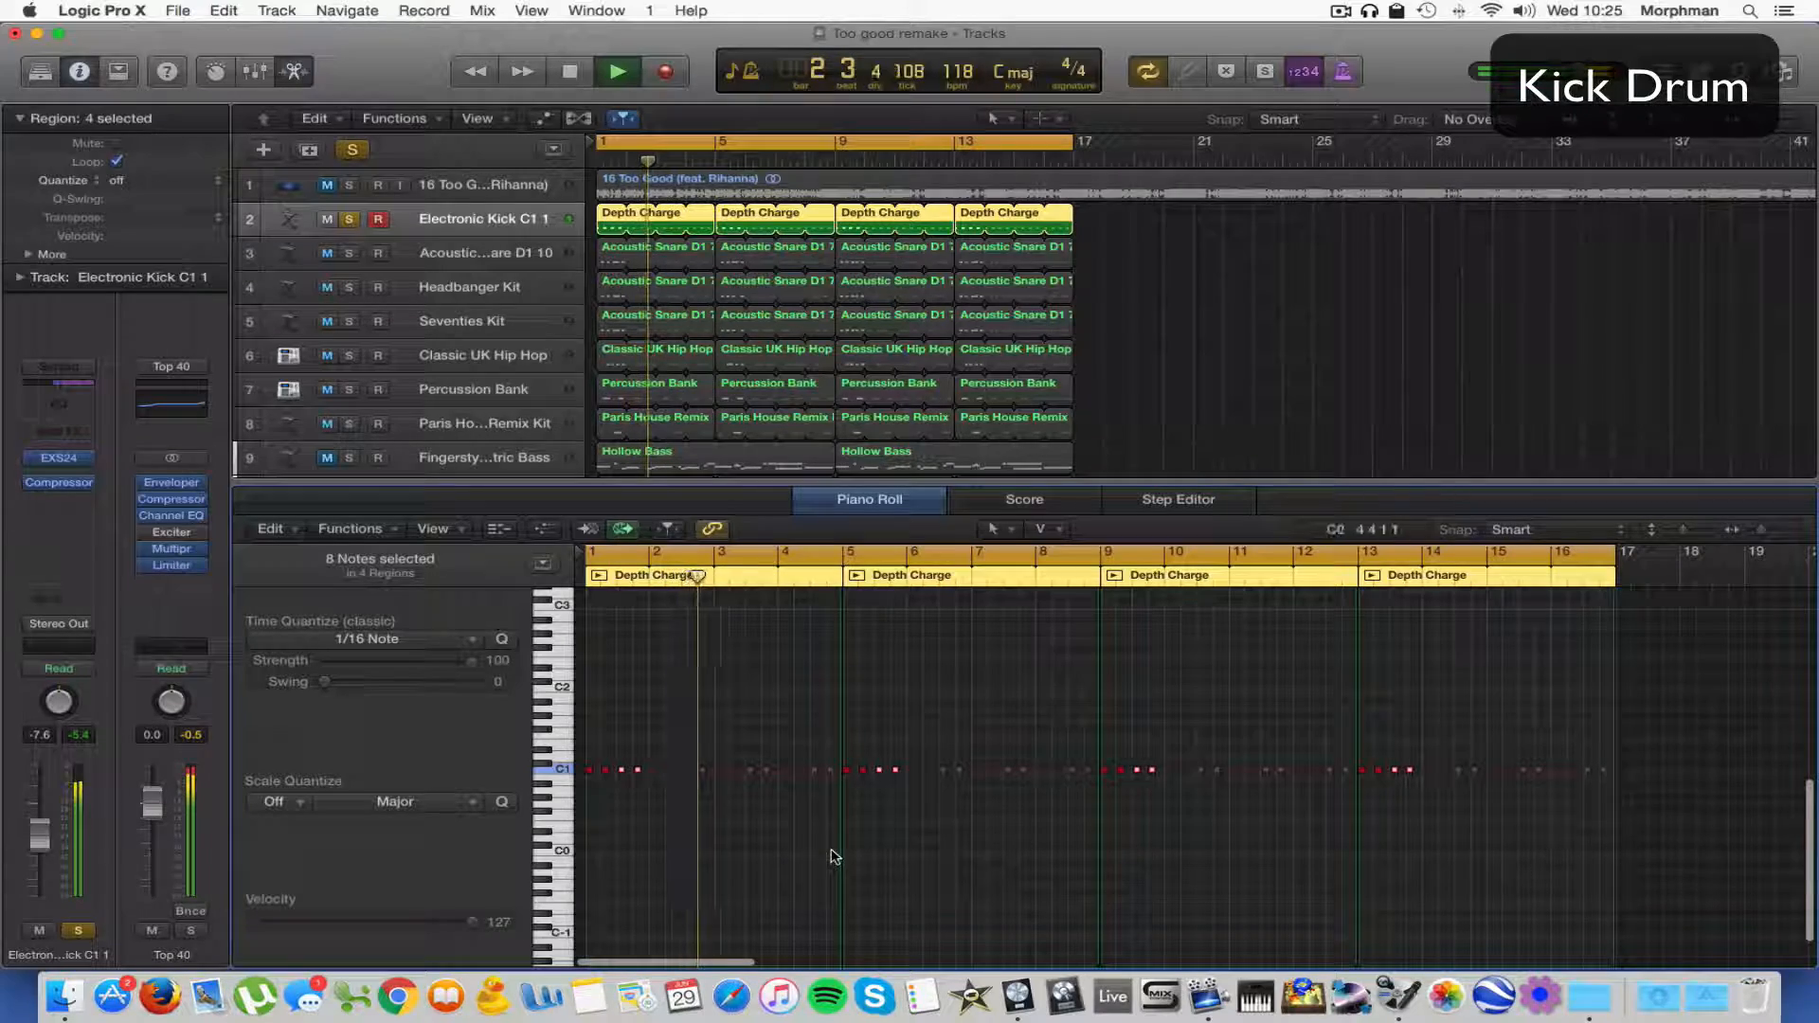
{"action": "scroll", "coordinate": [820, 822], "scroll_direction": "up", "scroll_amount": 5}
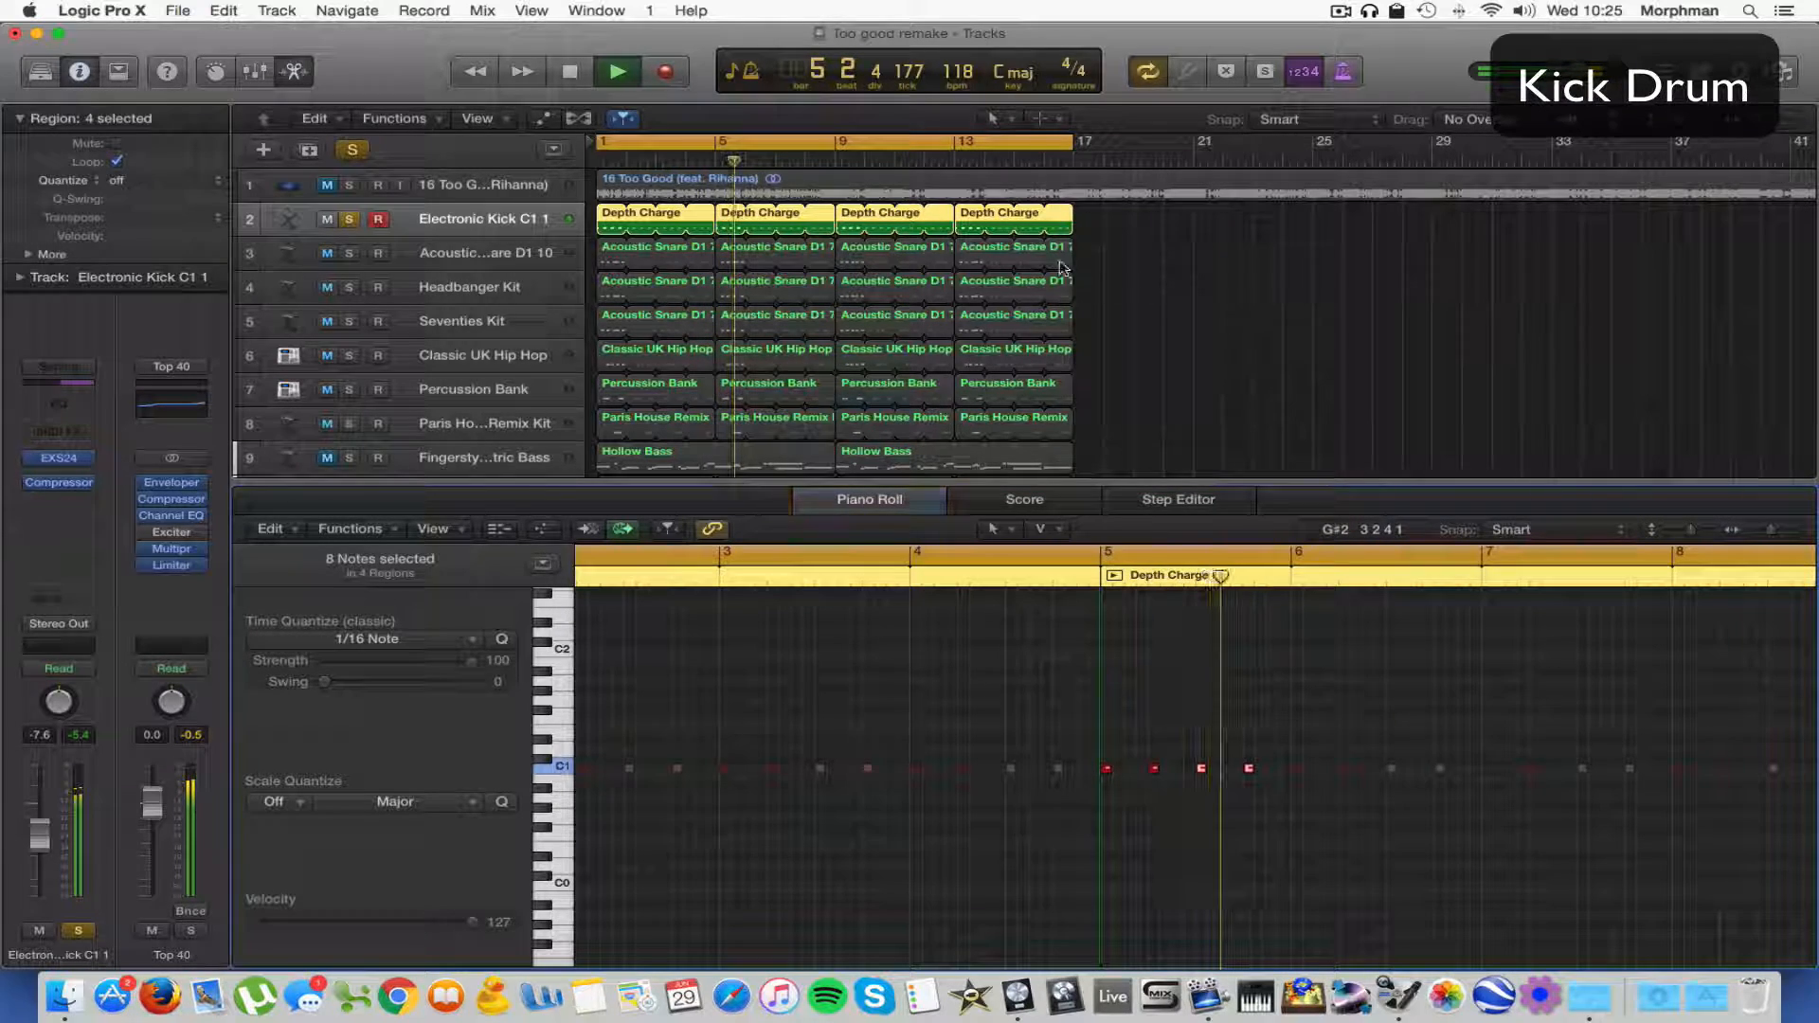
{"action": "left_click", "coordinate": [1204, 273]}
{"action": "key", "text": "space"}
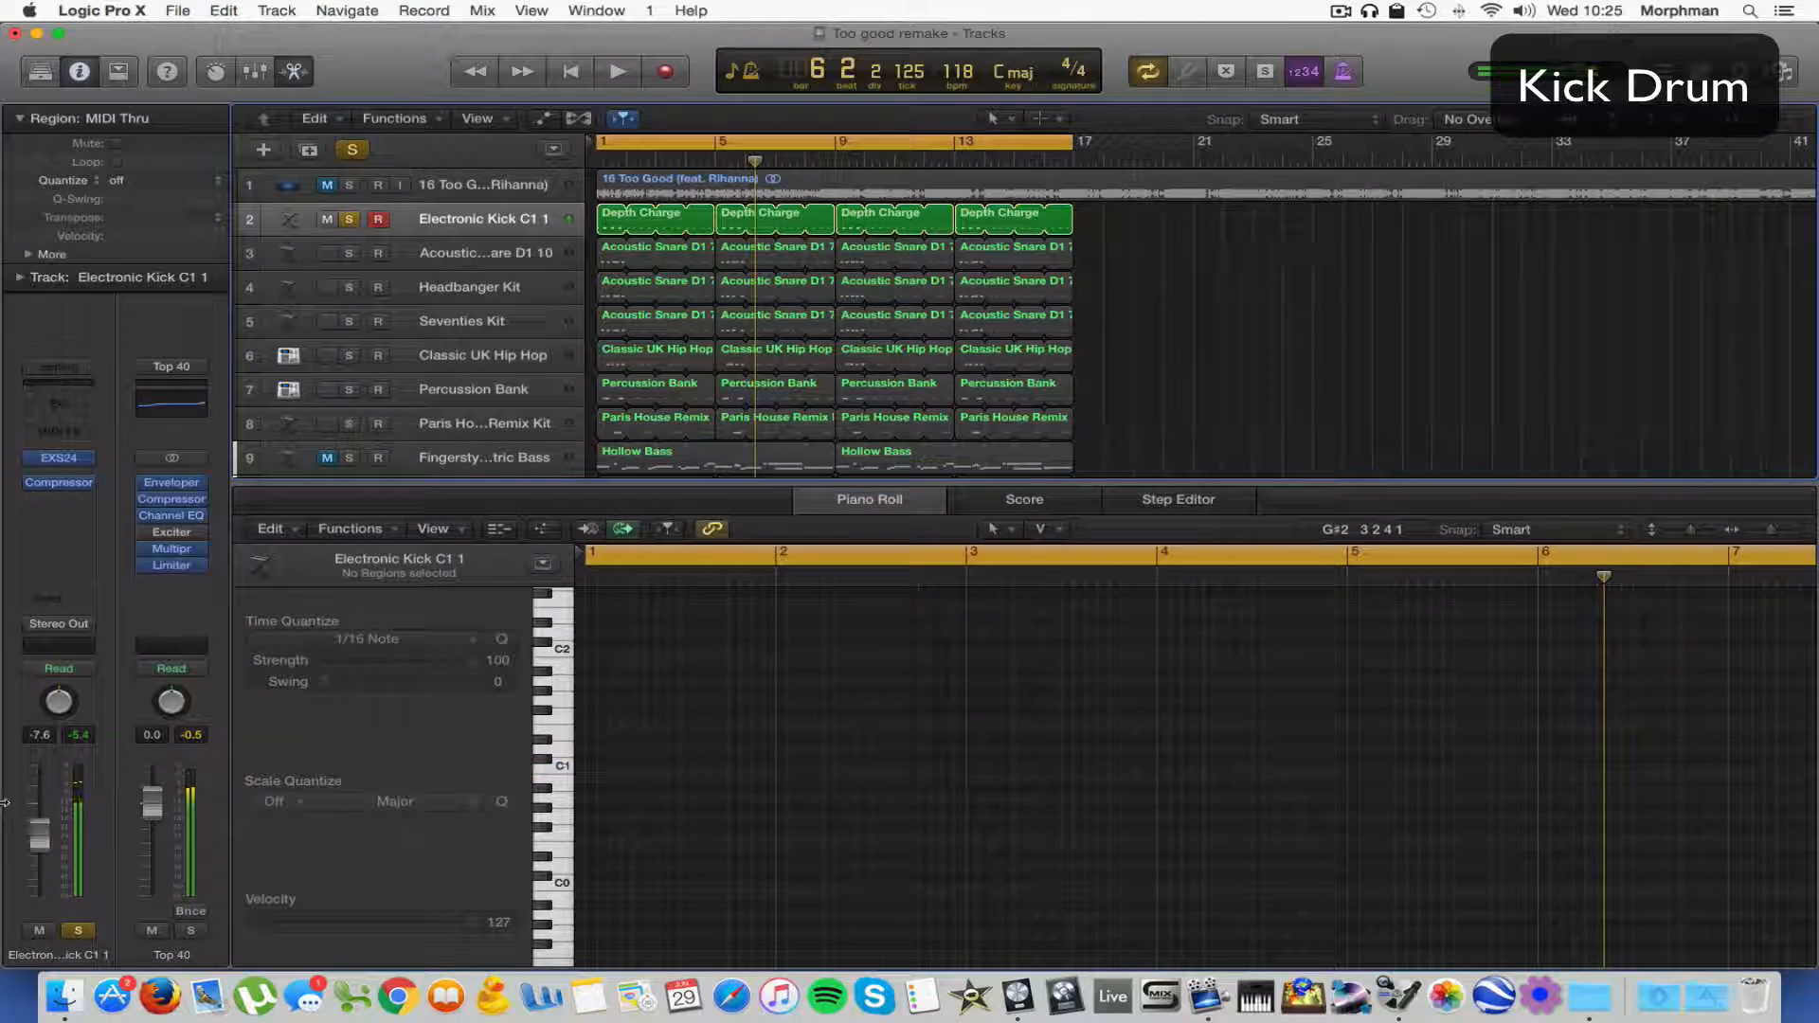
Open the kick track's EXS24 sampler, move its window clear of the channel strips and show the Library.
{"action": "mouse_move", "coordinate": [56, 460]}
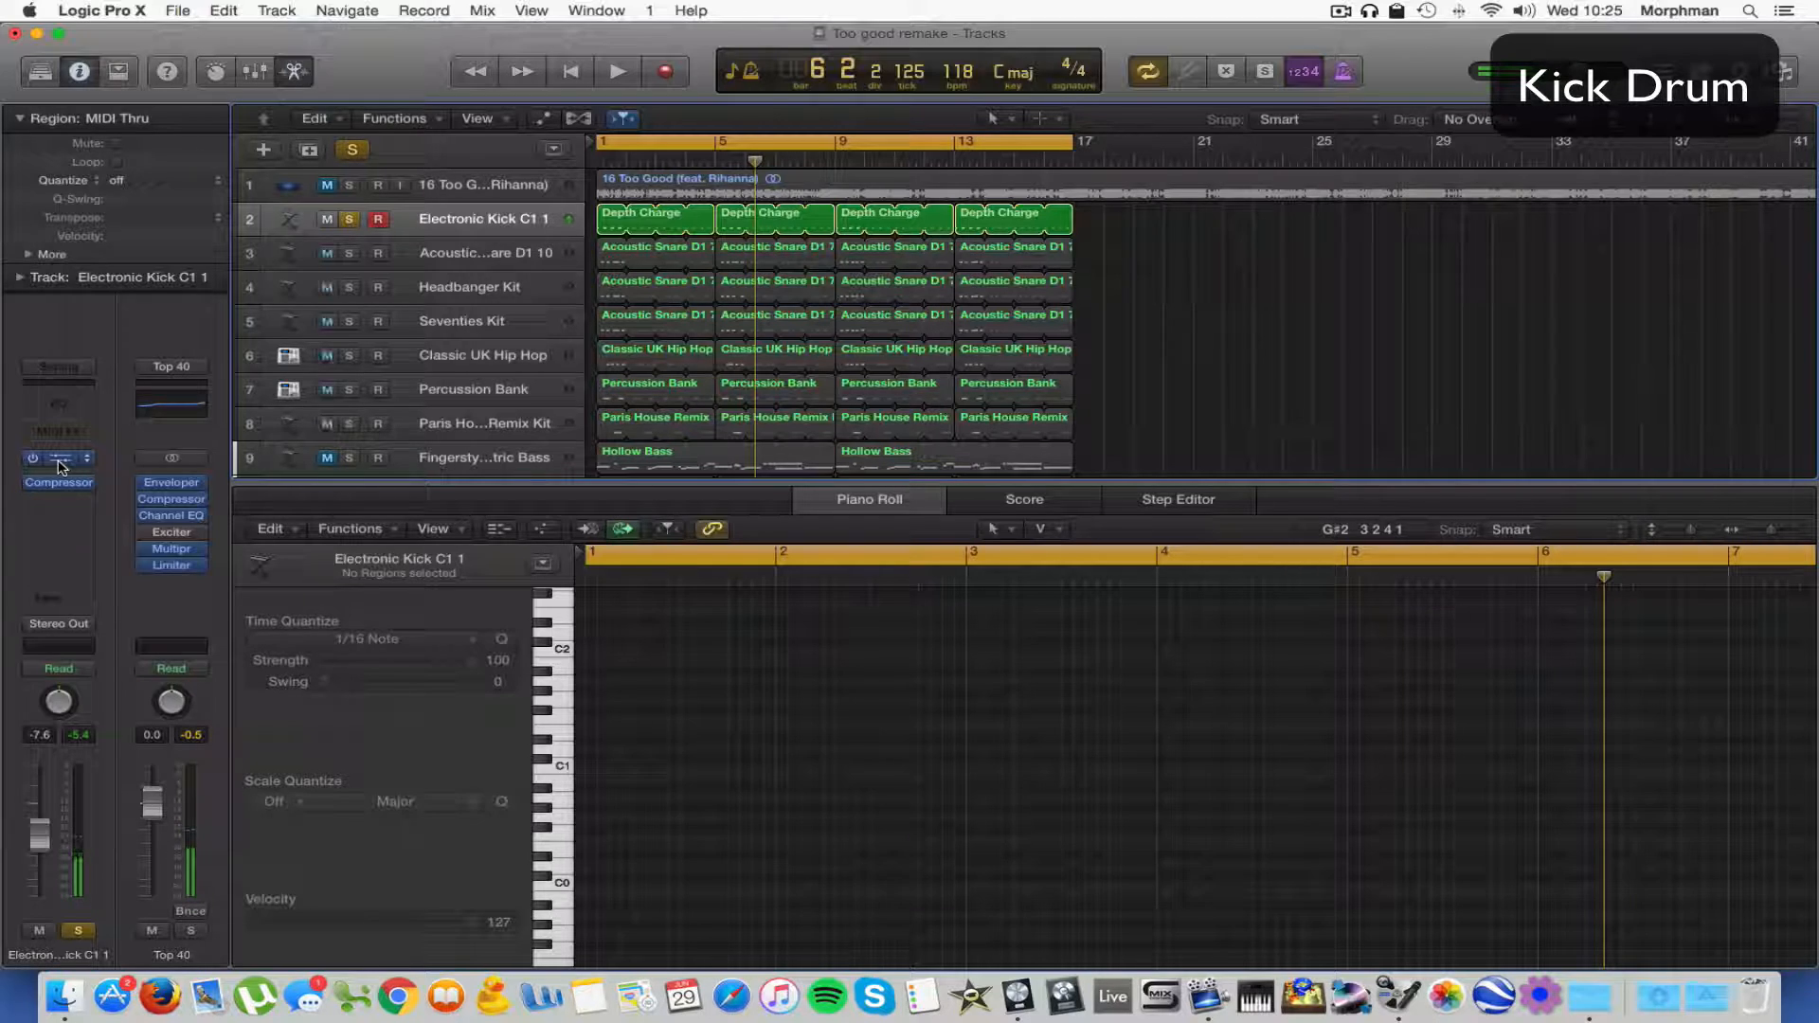
{"action": "left_click", "coordinate": [59, 460]}
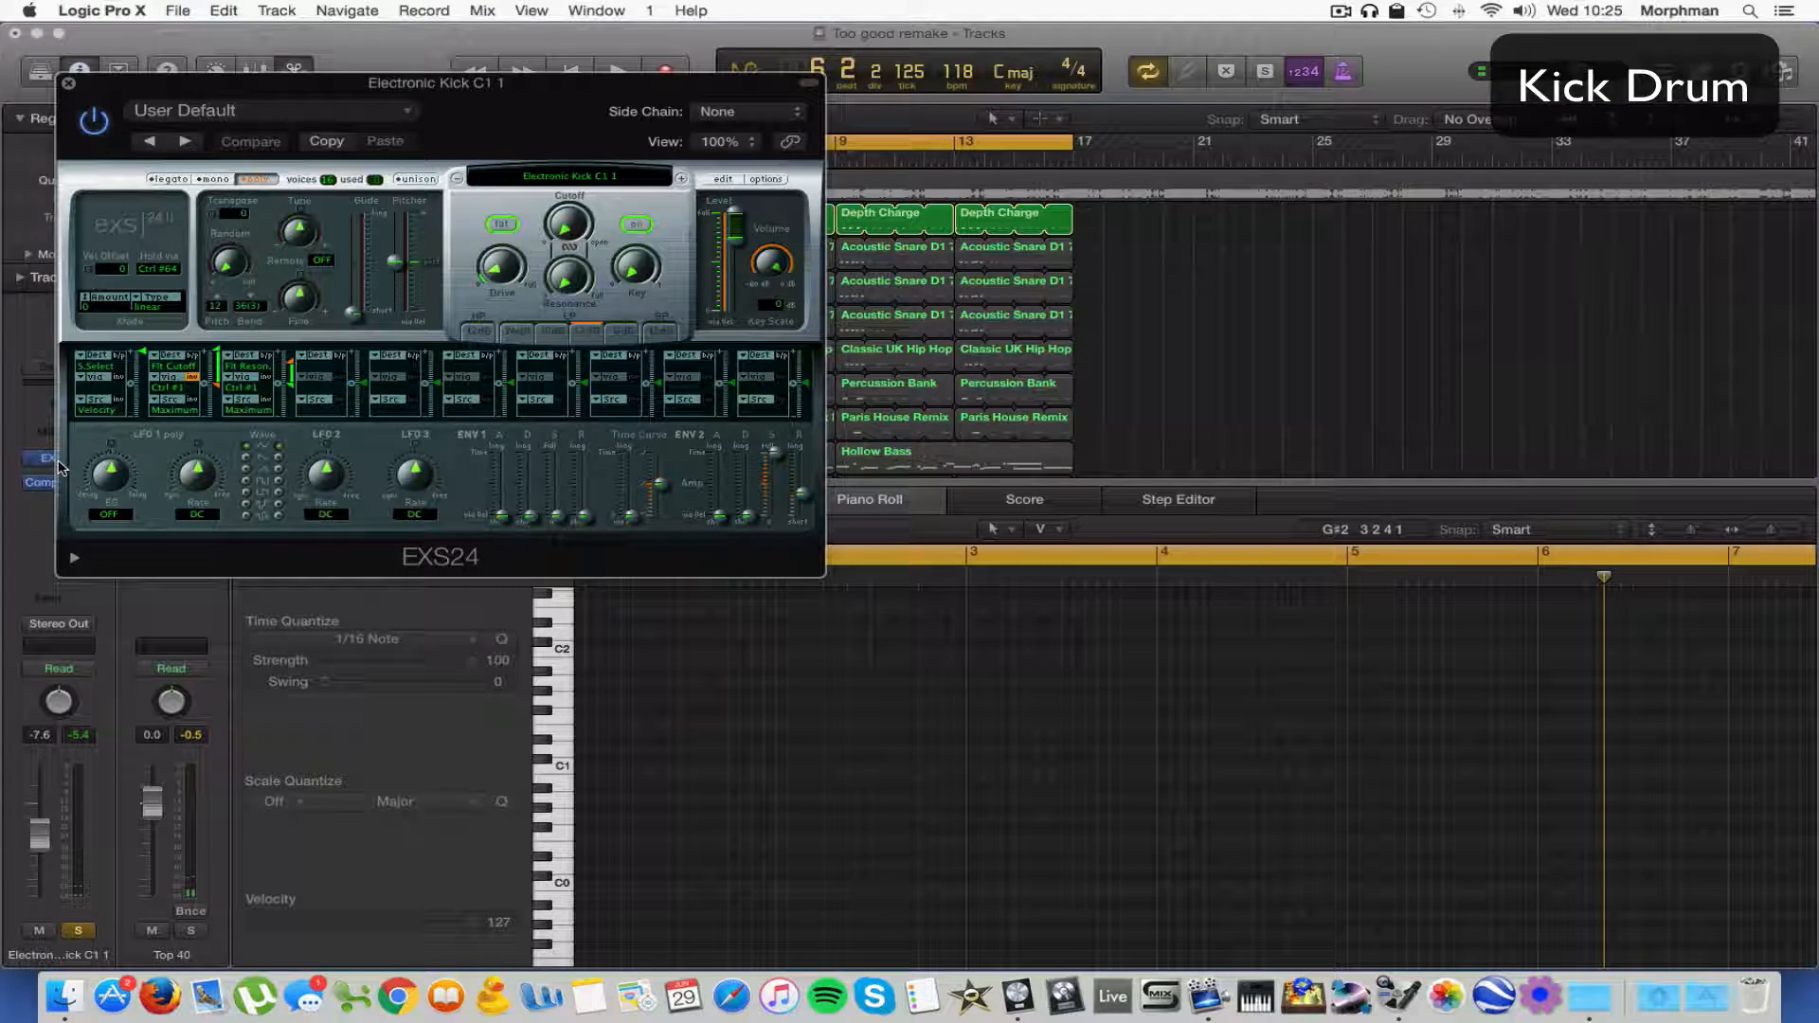
{"action": "left_click_drag", "start_coordinate": [229, 102], "coordinate": [846, 128]}
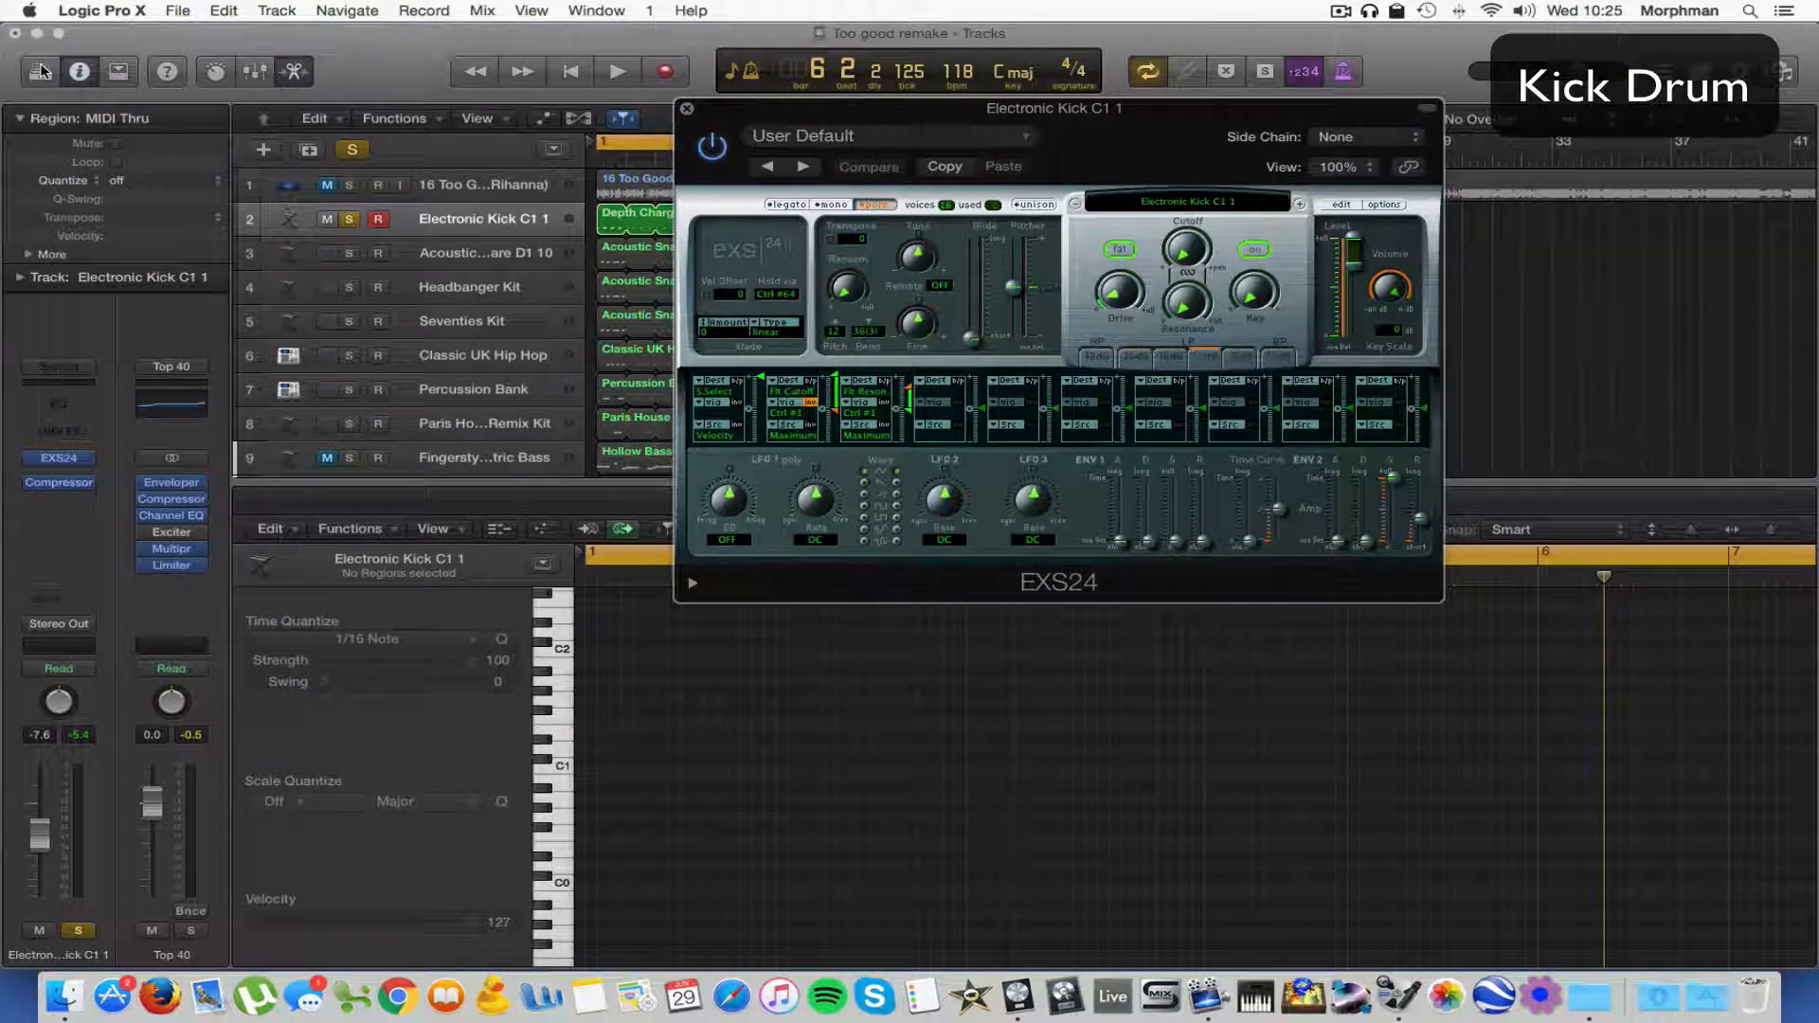
{"action": "key", "text": "i"}
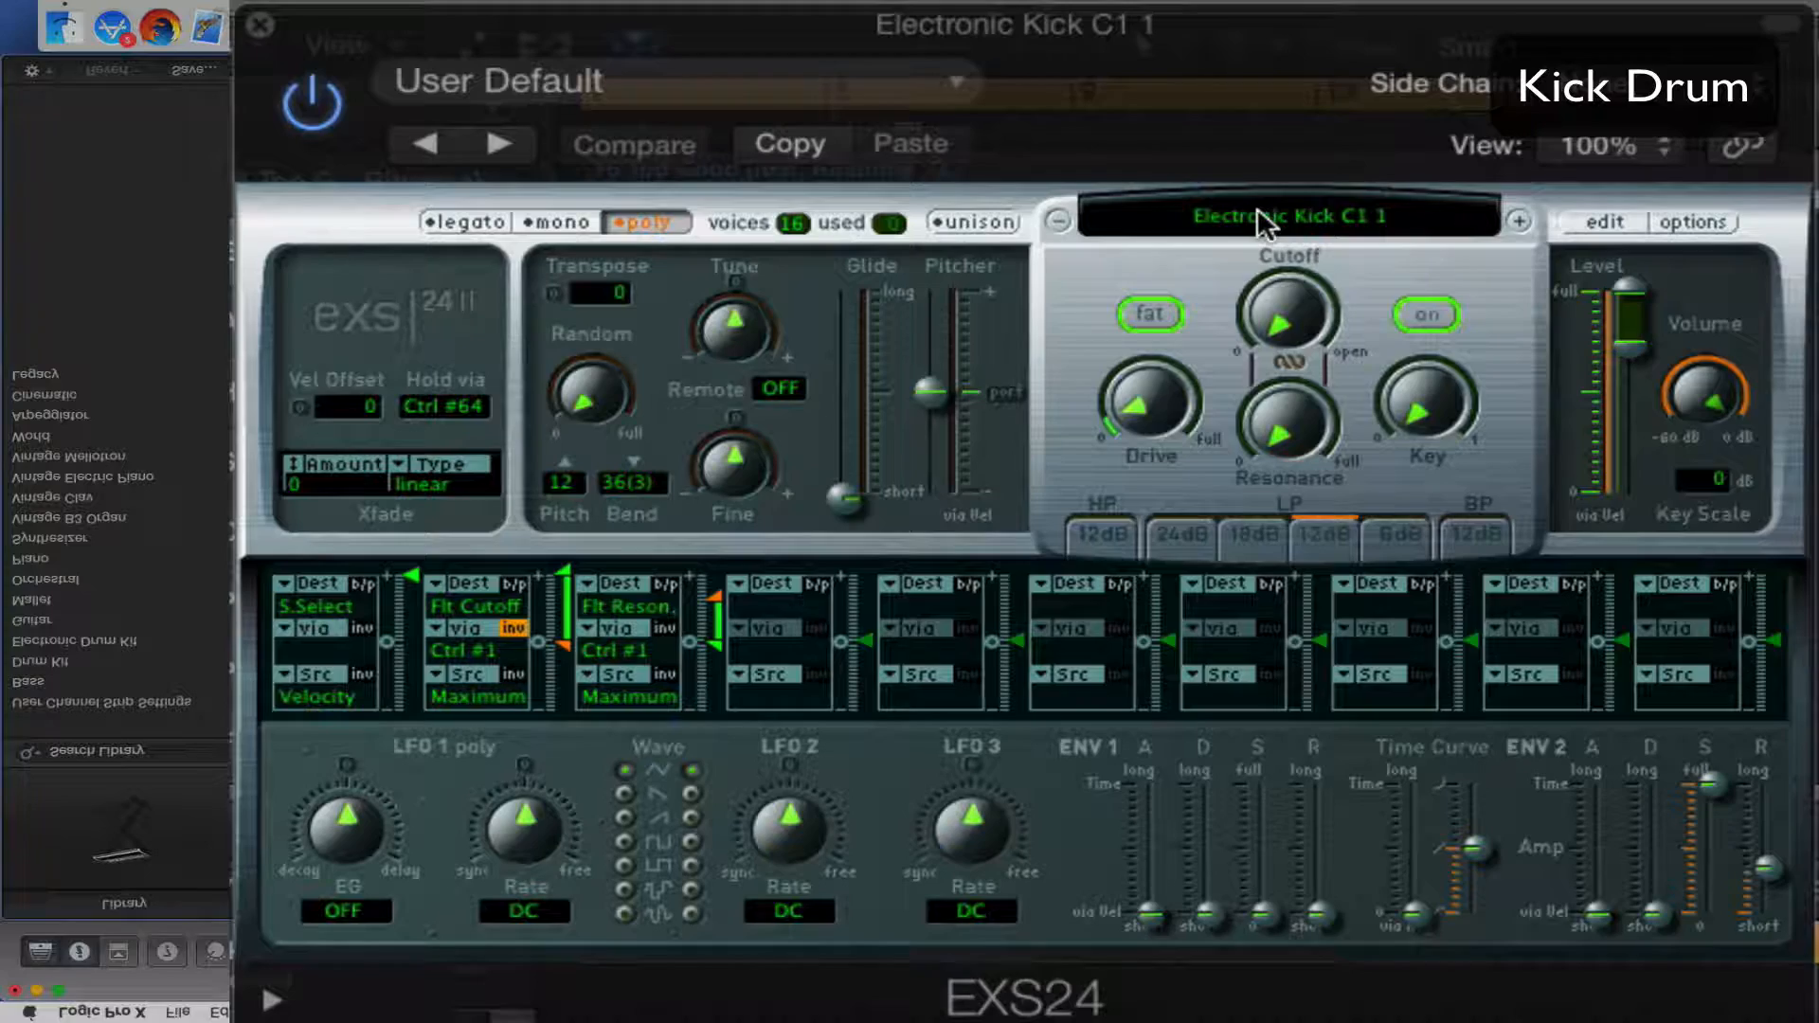
Browse the kick sampler's Factory instruments down to Drums & Percussion, Single Drums, Kicks, and close the sampler.
{"action": "left_click", "coordinate": [1174, 201]}
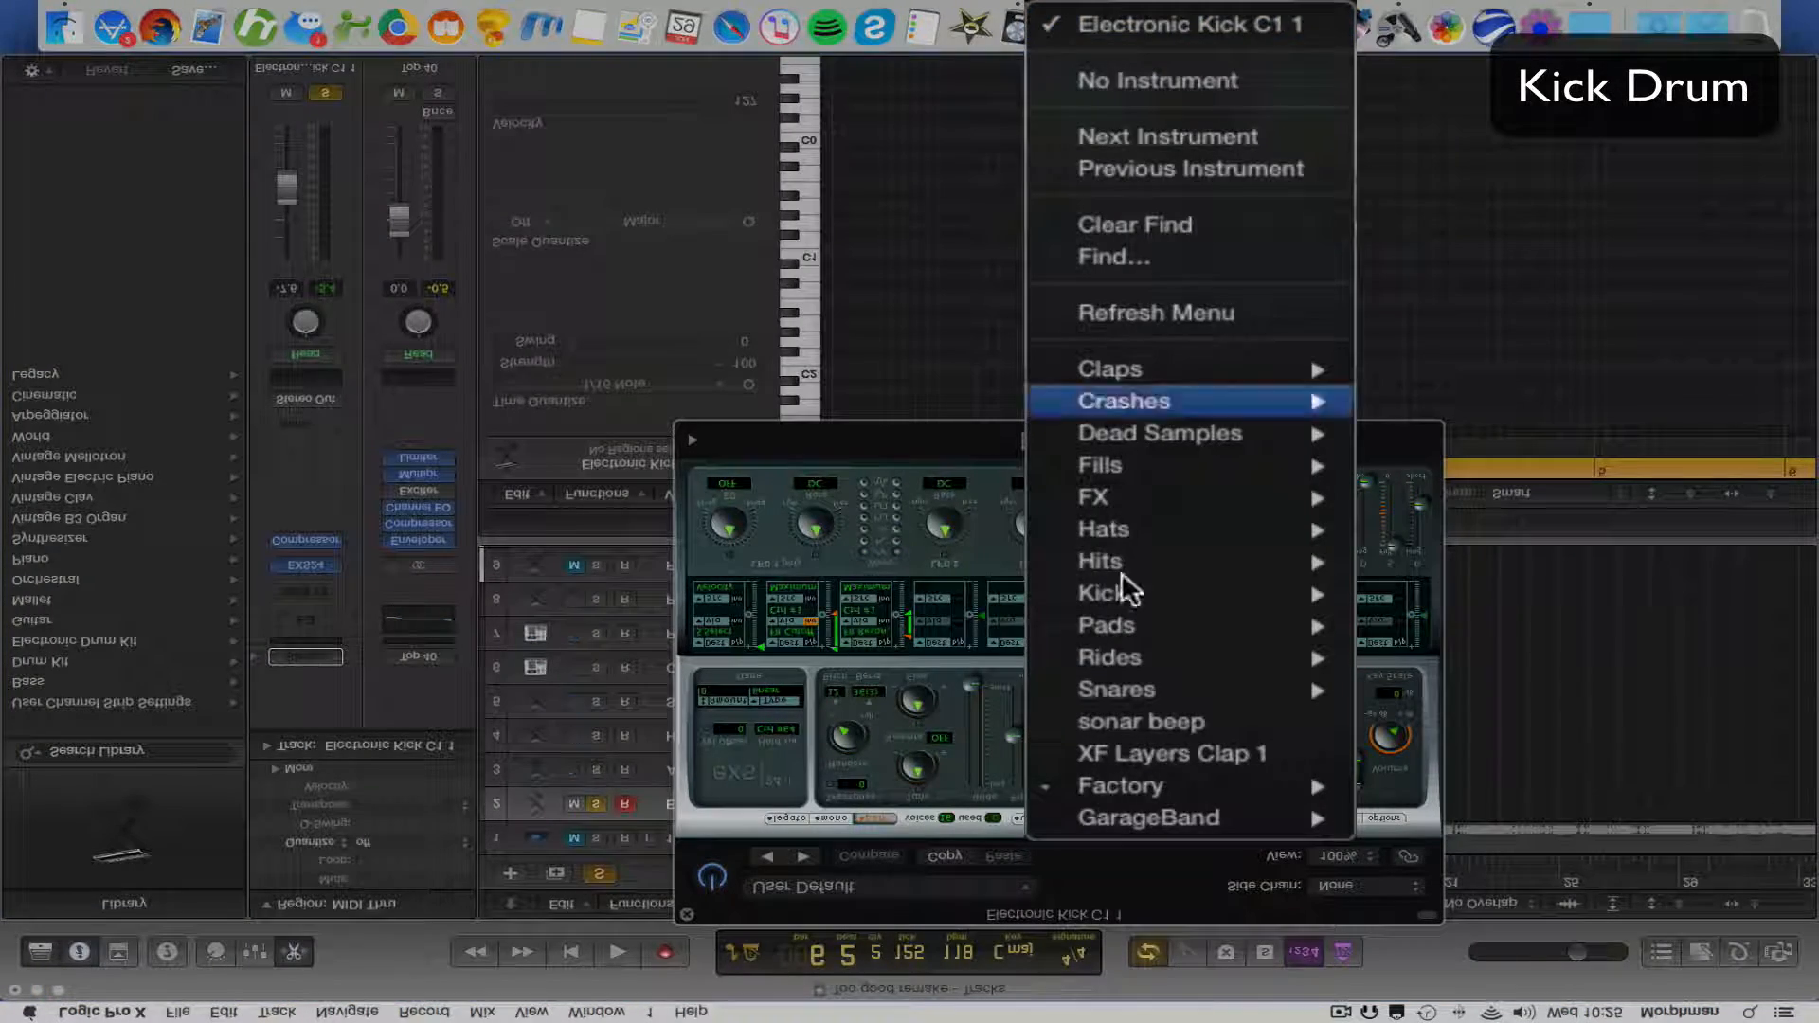
{"action": "mouse_move", "coordinate": [1178, 780]}
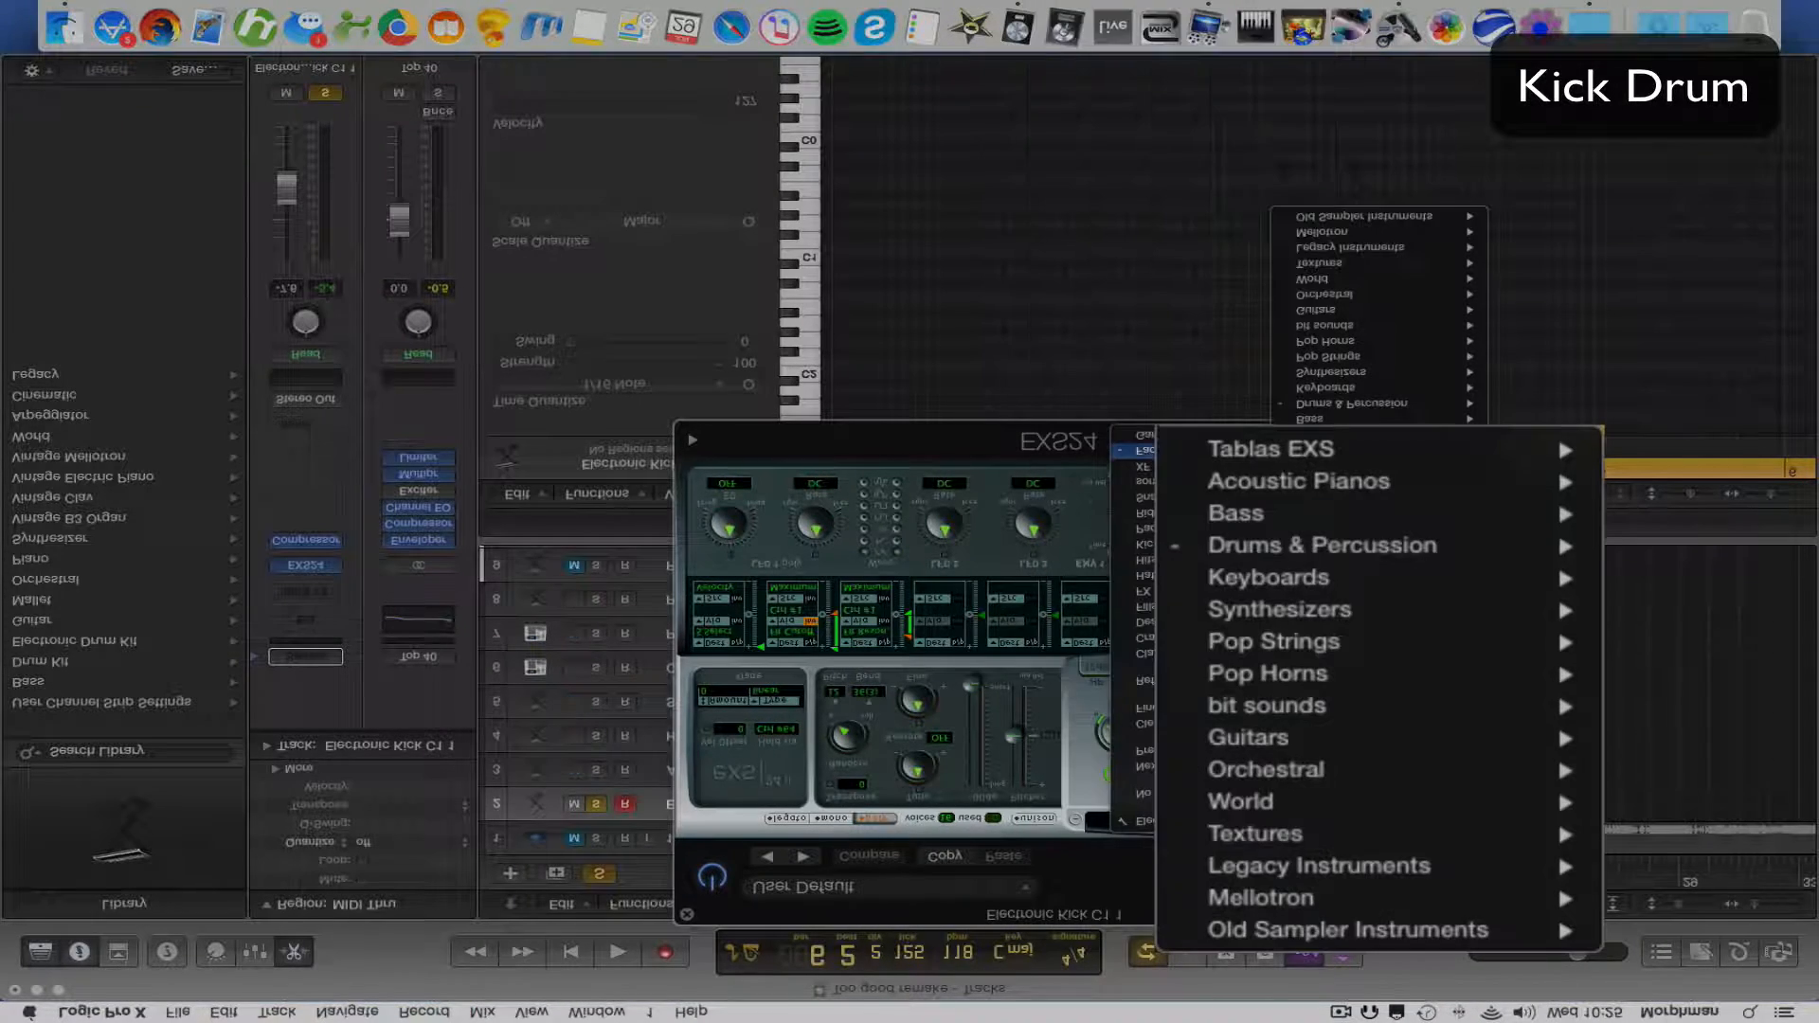
{"action": "mouse_move", "coordinate": [1378, 403]}
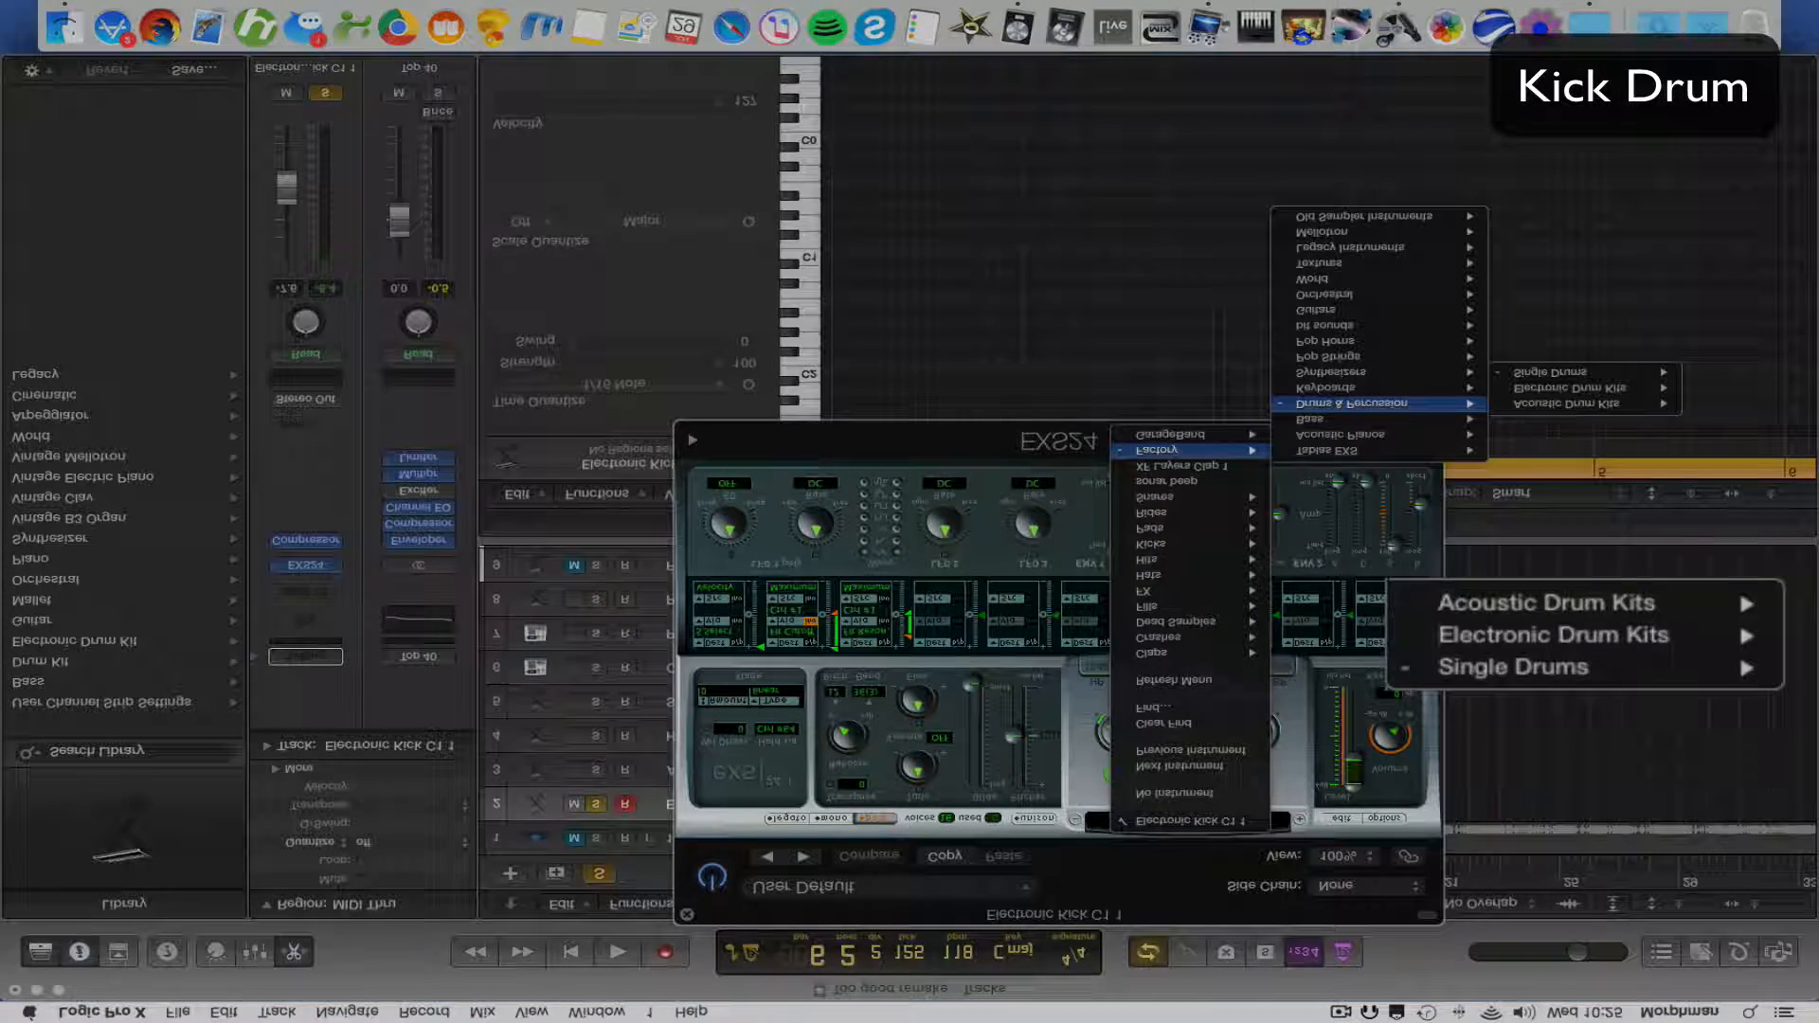
{"action": "mouse_move", "coordinate": [1550, 372]}
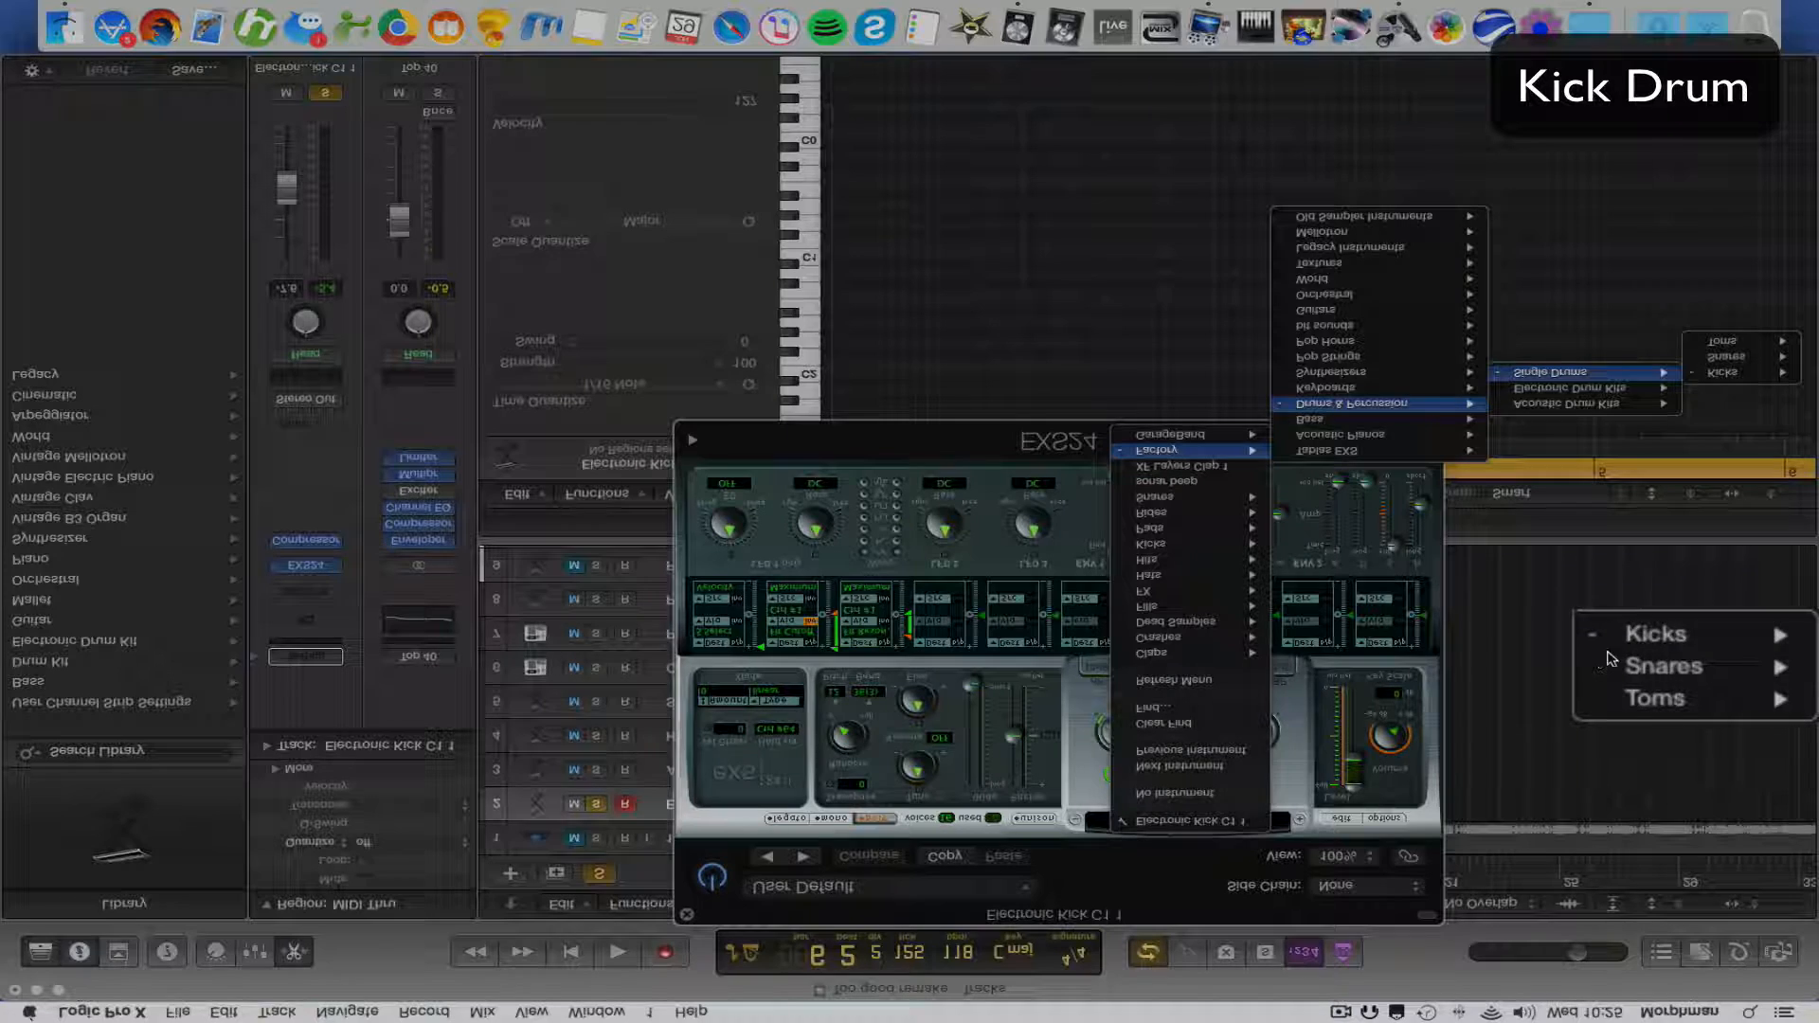
{"action": "mouse_move", "coordinate": [1724, 372]}
{"action": "mouse_move", "coordinate": [1646, 674]}
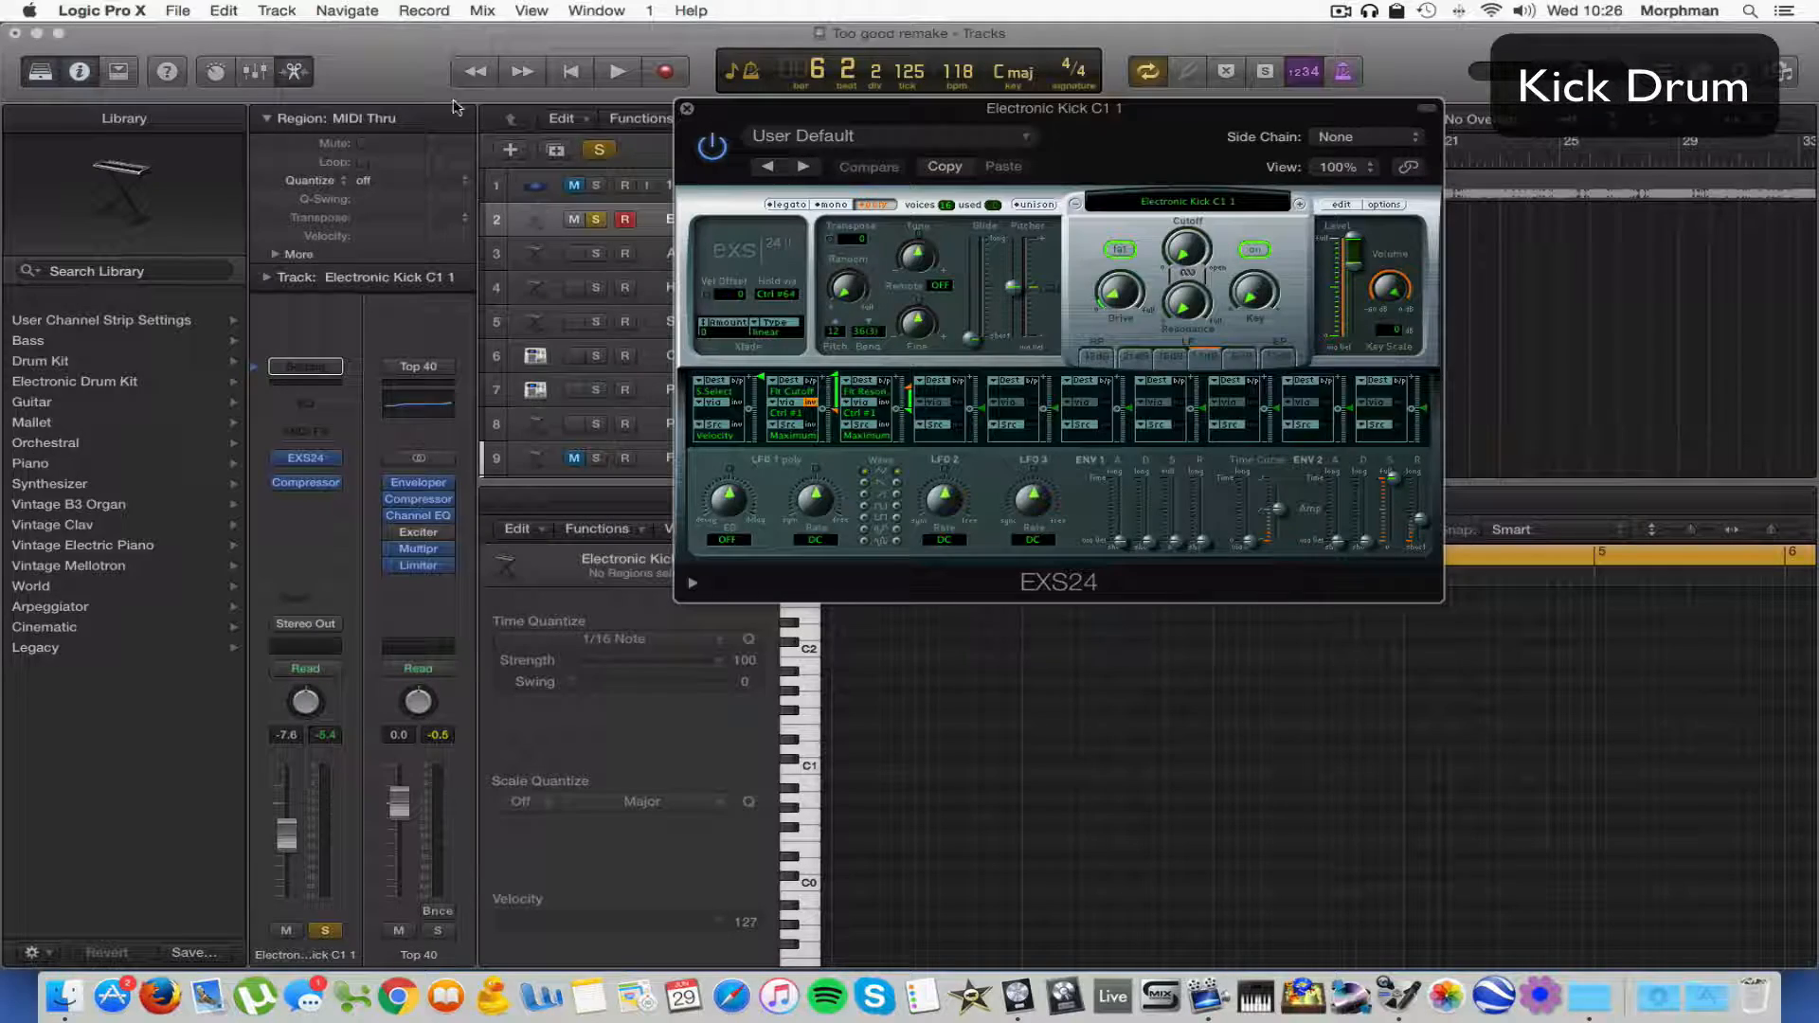
{"action": "left_click", "coordinate": [687, 108]}
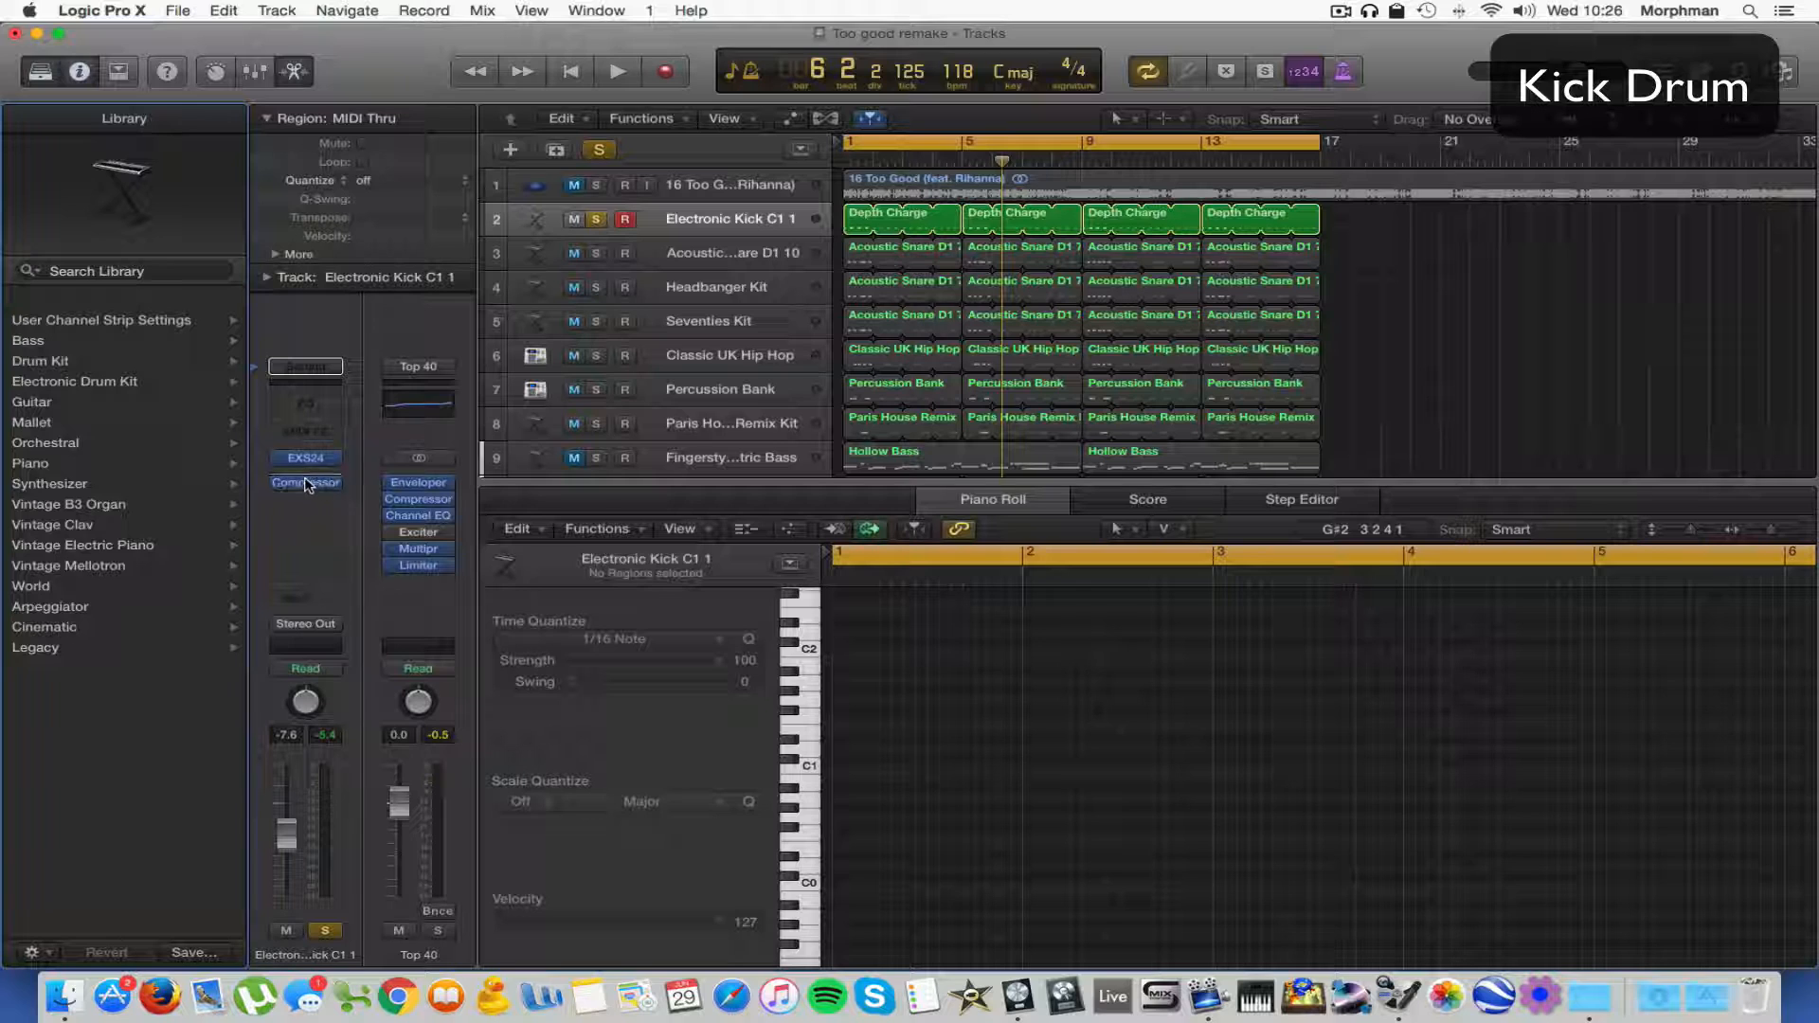
Examine the kick track's Compressor settings, both stopped and during soloed playback.
{"action": "left_click", "coordinate": [308, 485]}
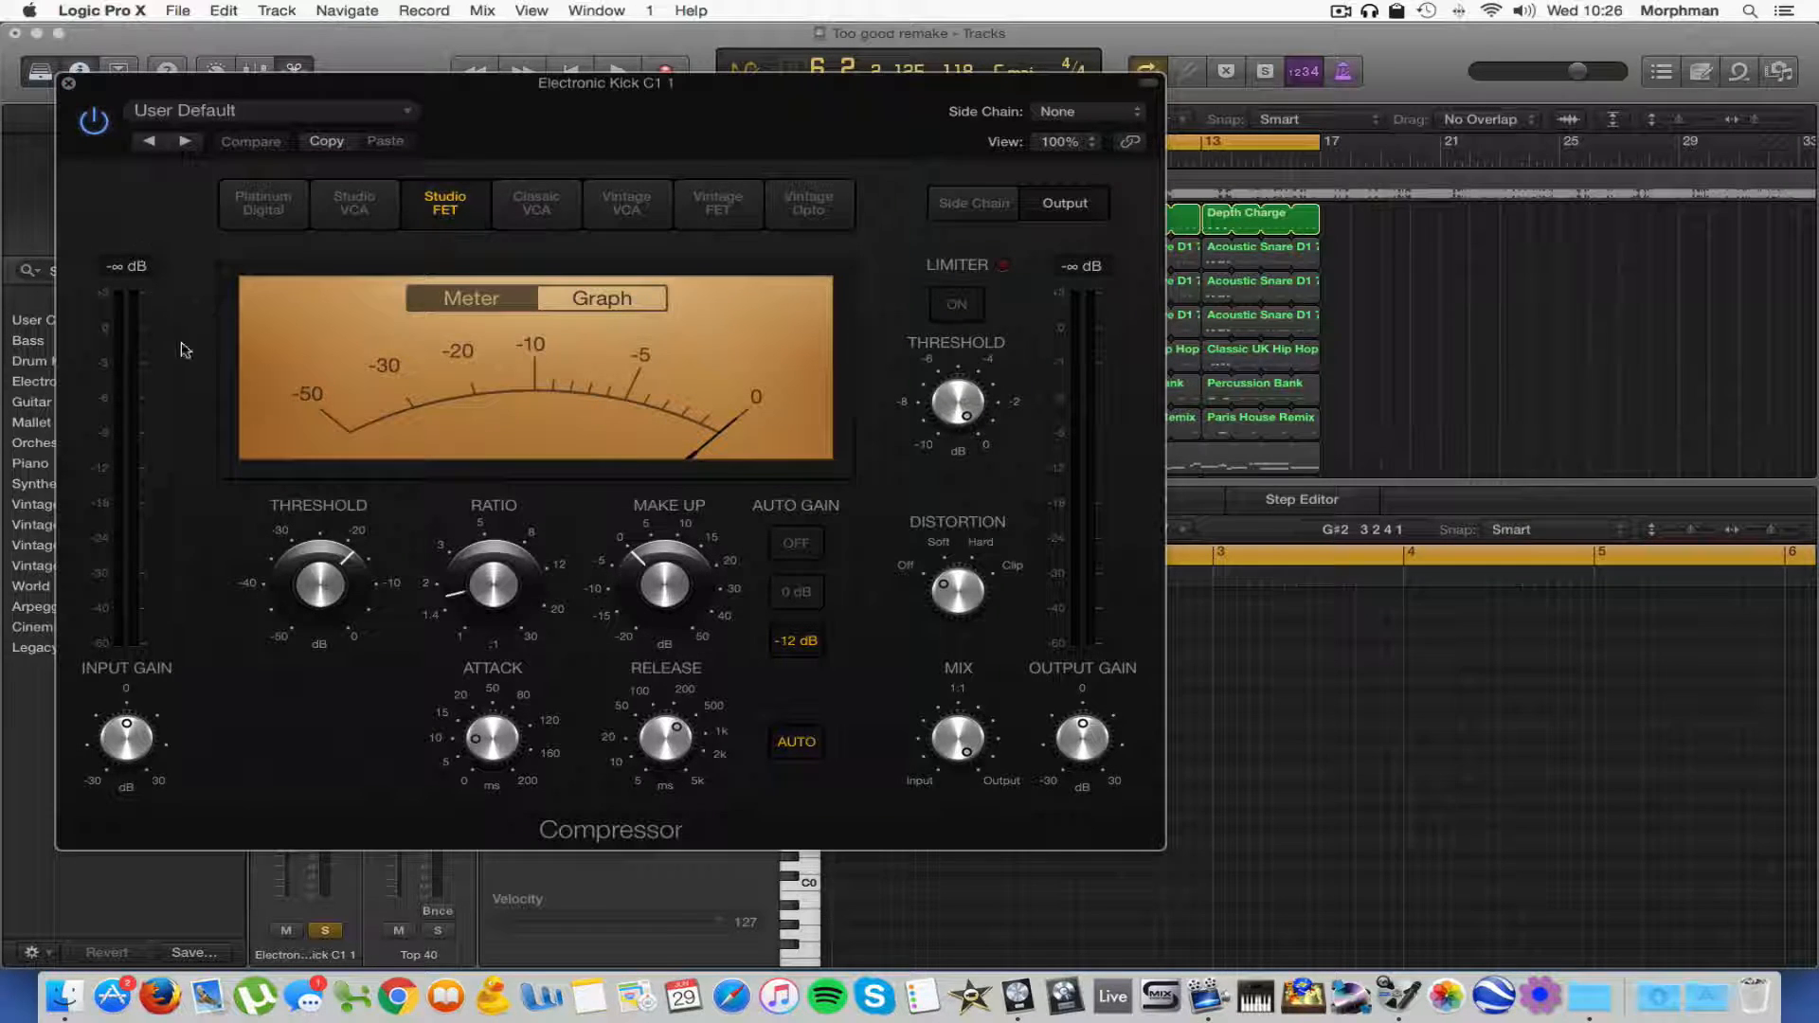
{"action": "left_click", "coordinate": [68, 82]}
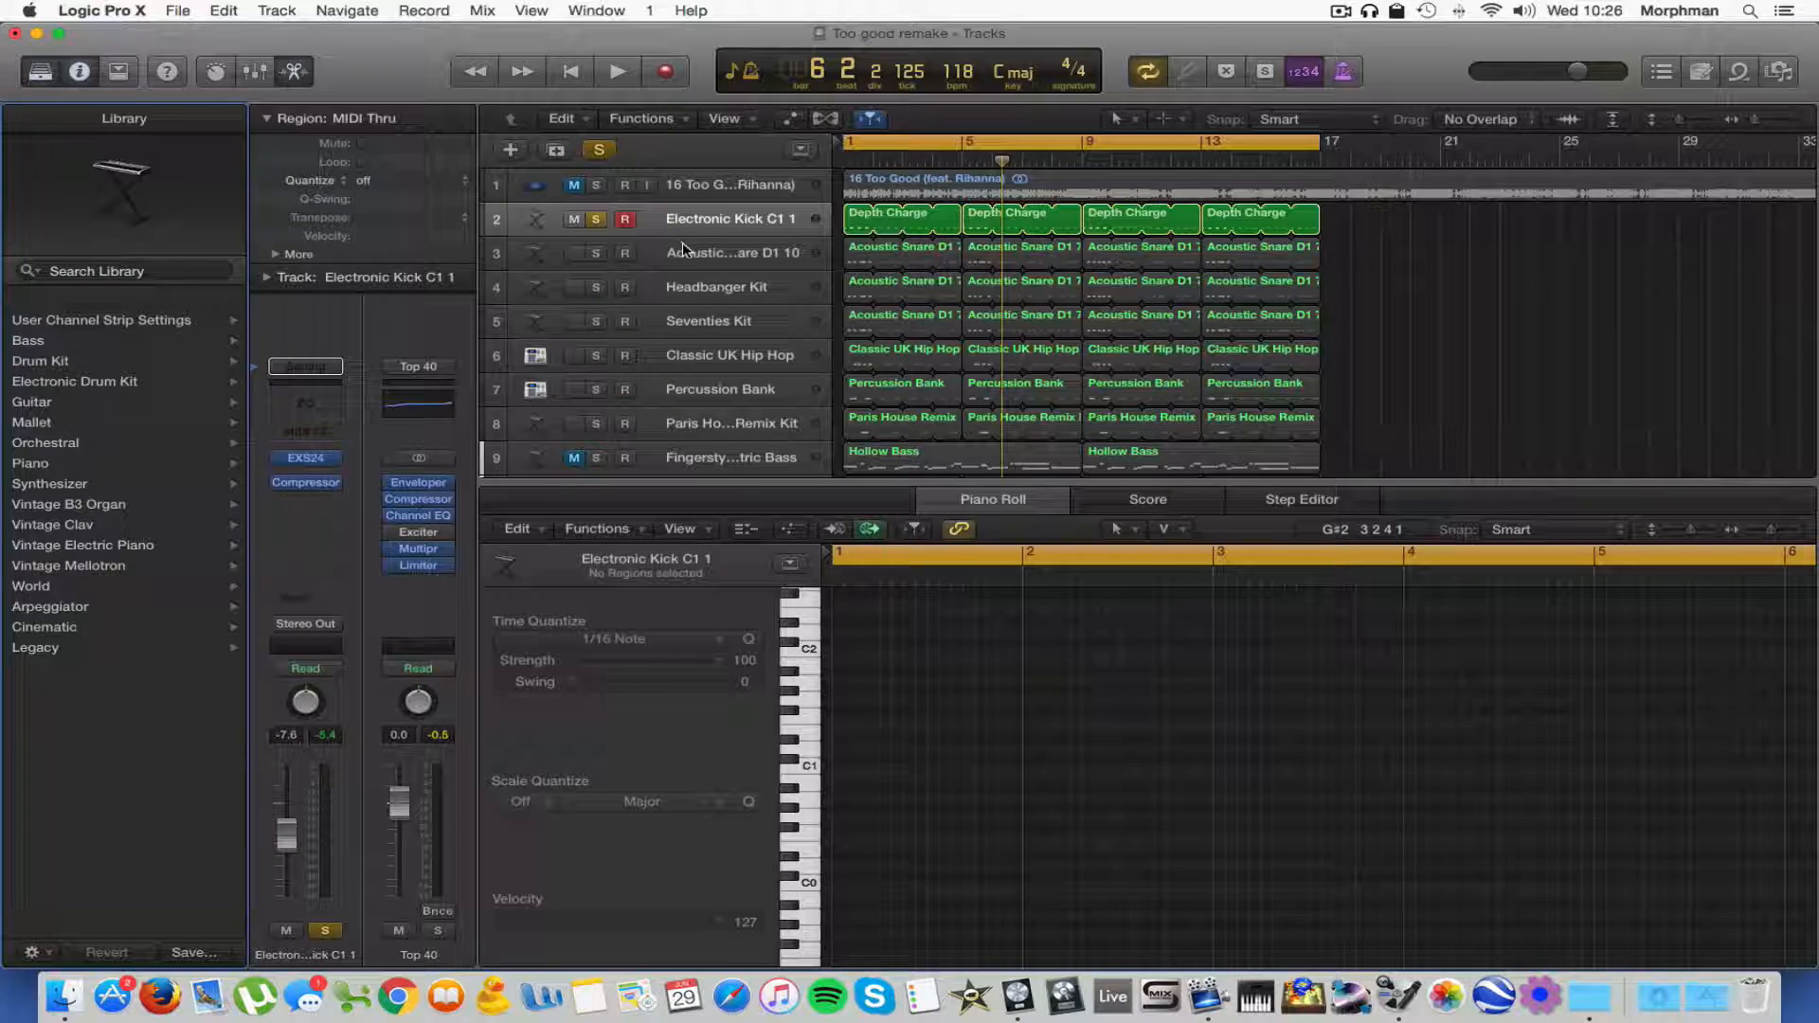
{"action": "key", "text": "space"}
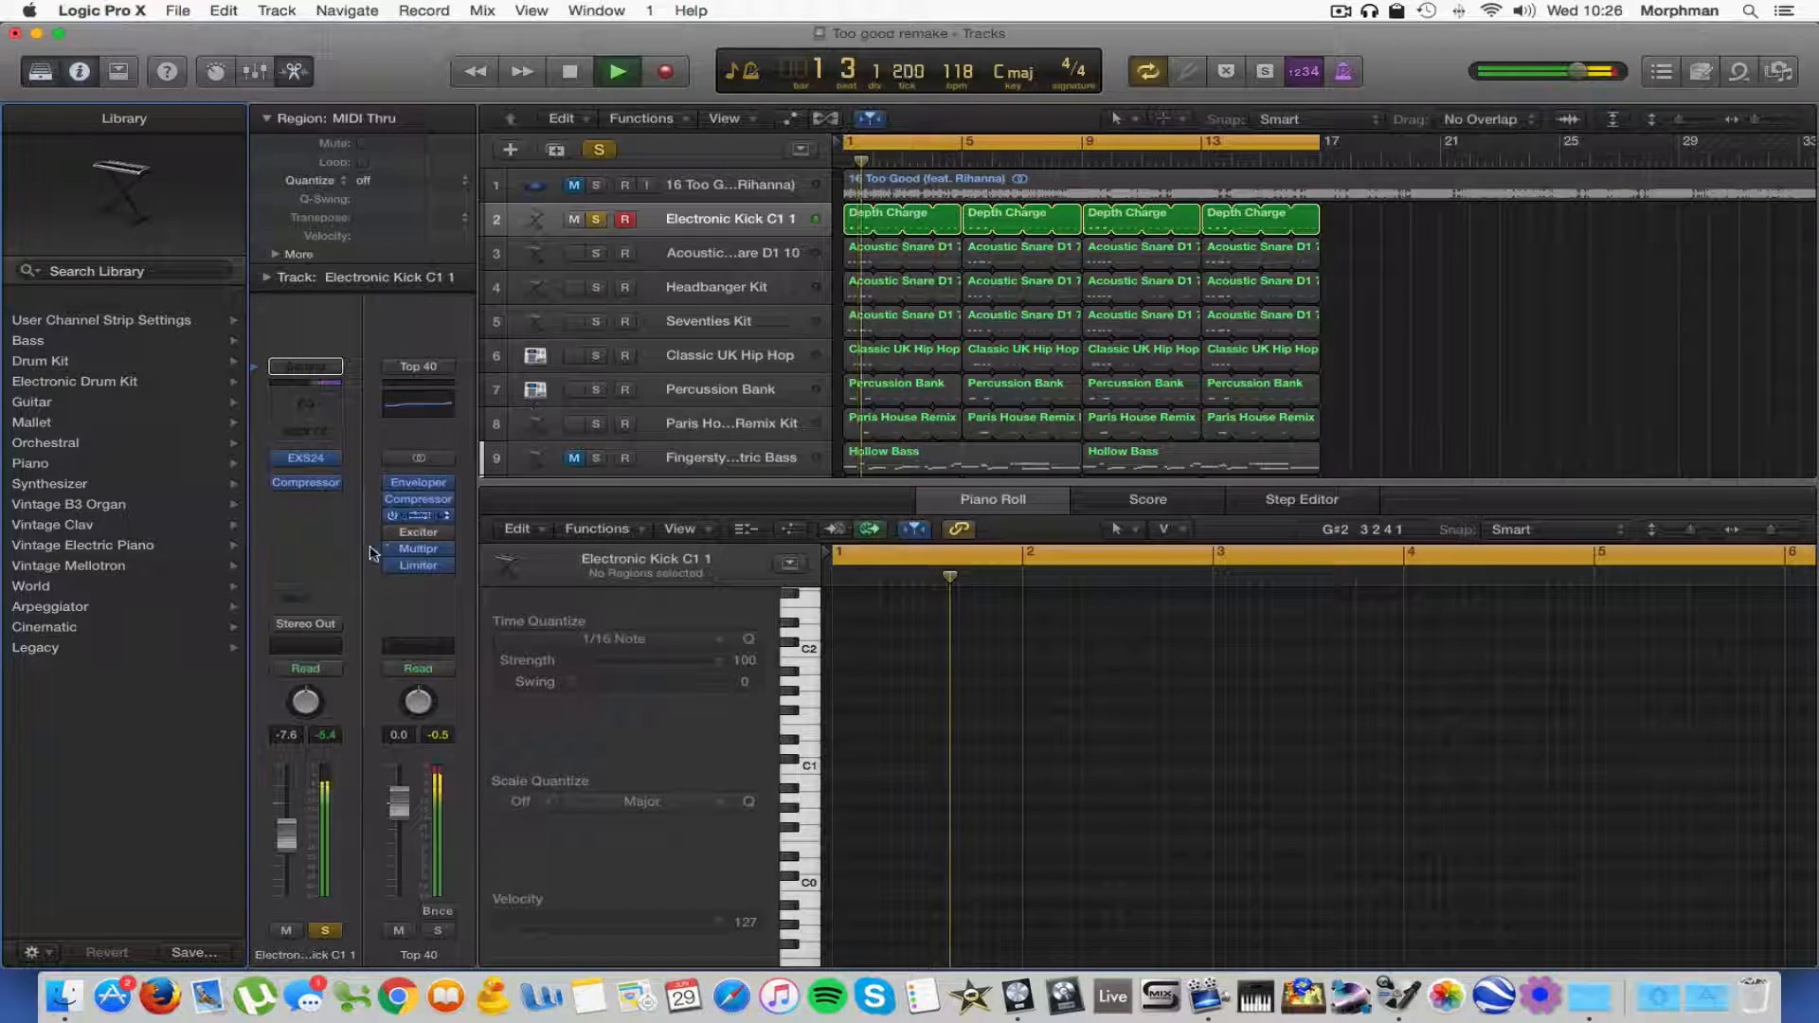
{"action": "left_click", "coordinate": [305, 483]}
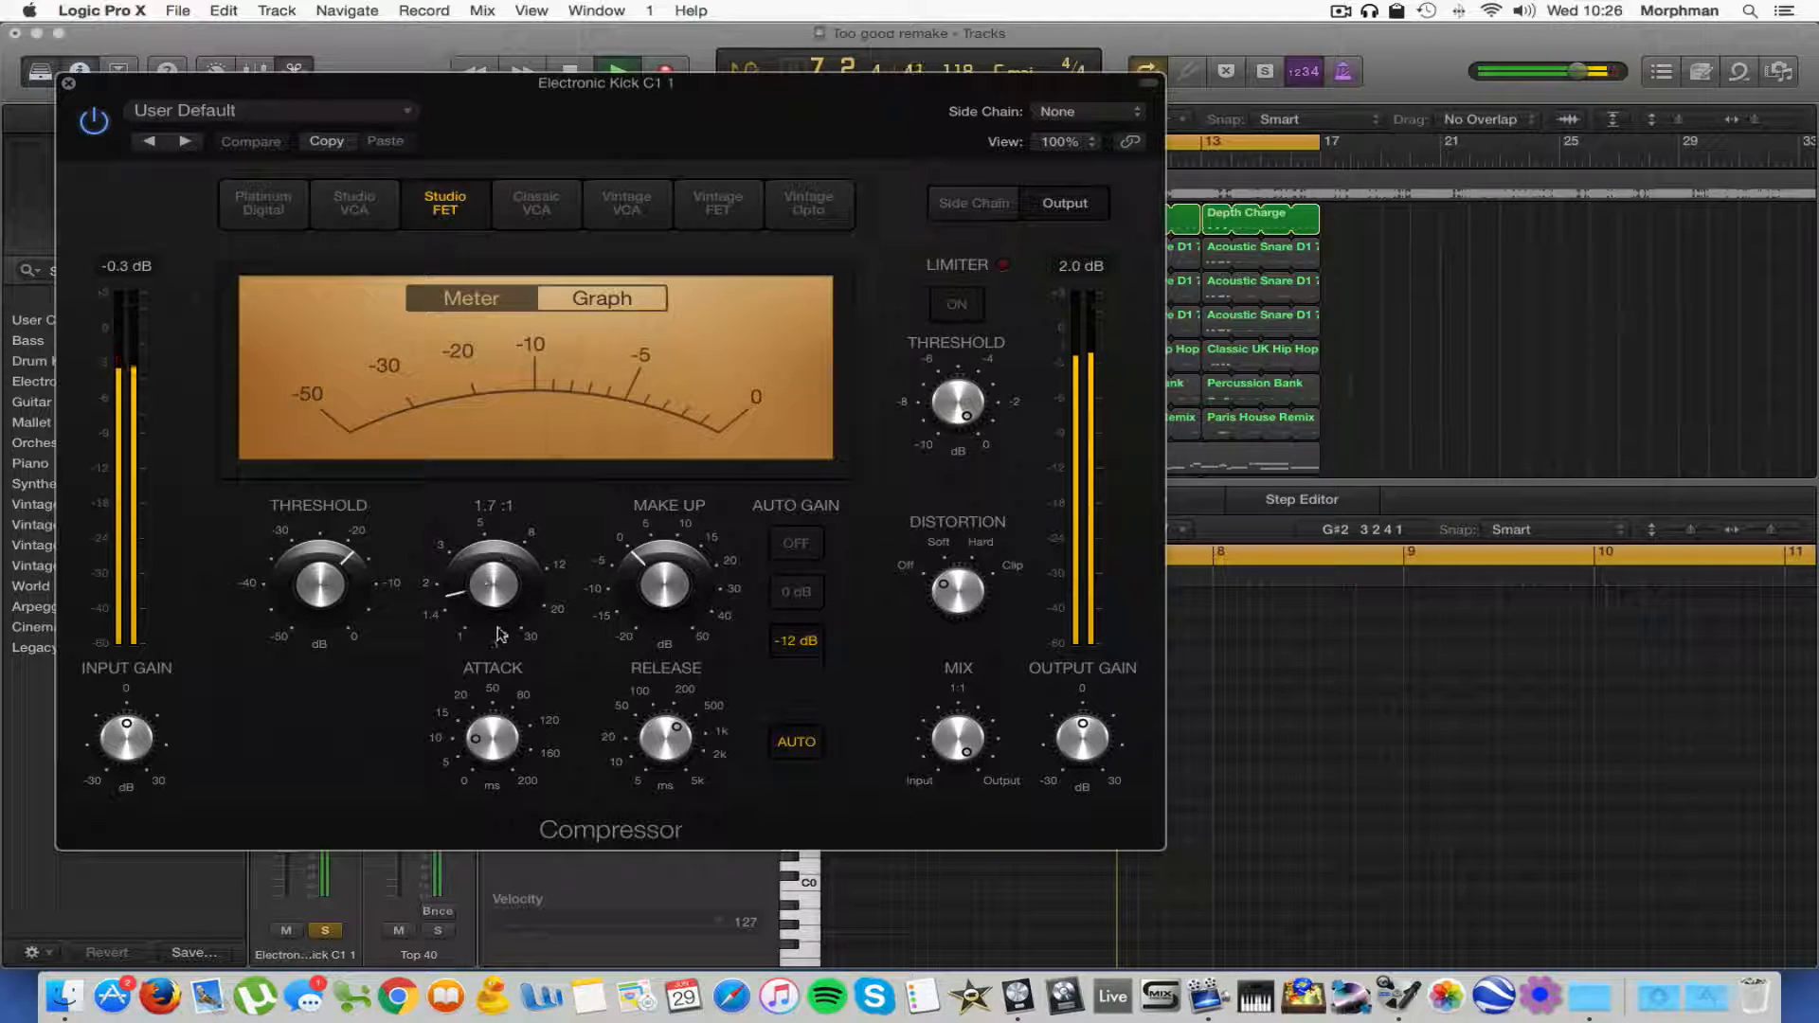
{"action": "mouse_move", "coordinate": [352, 563]}
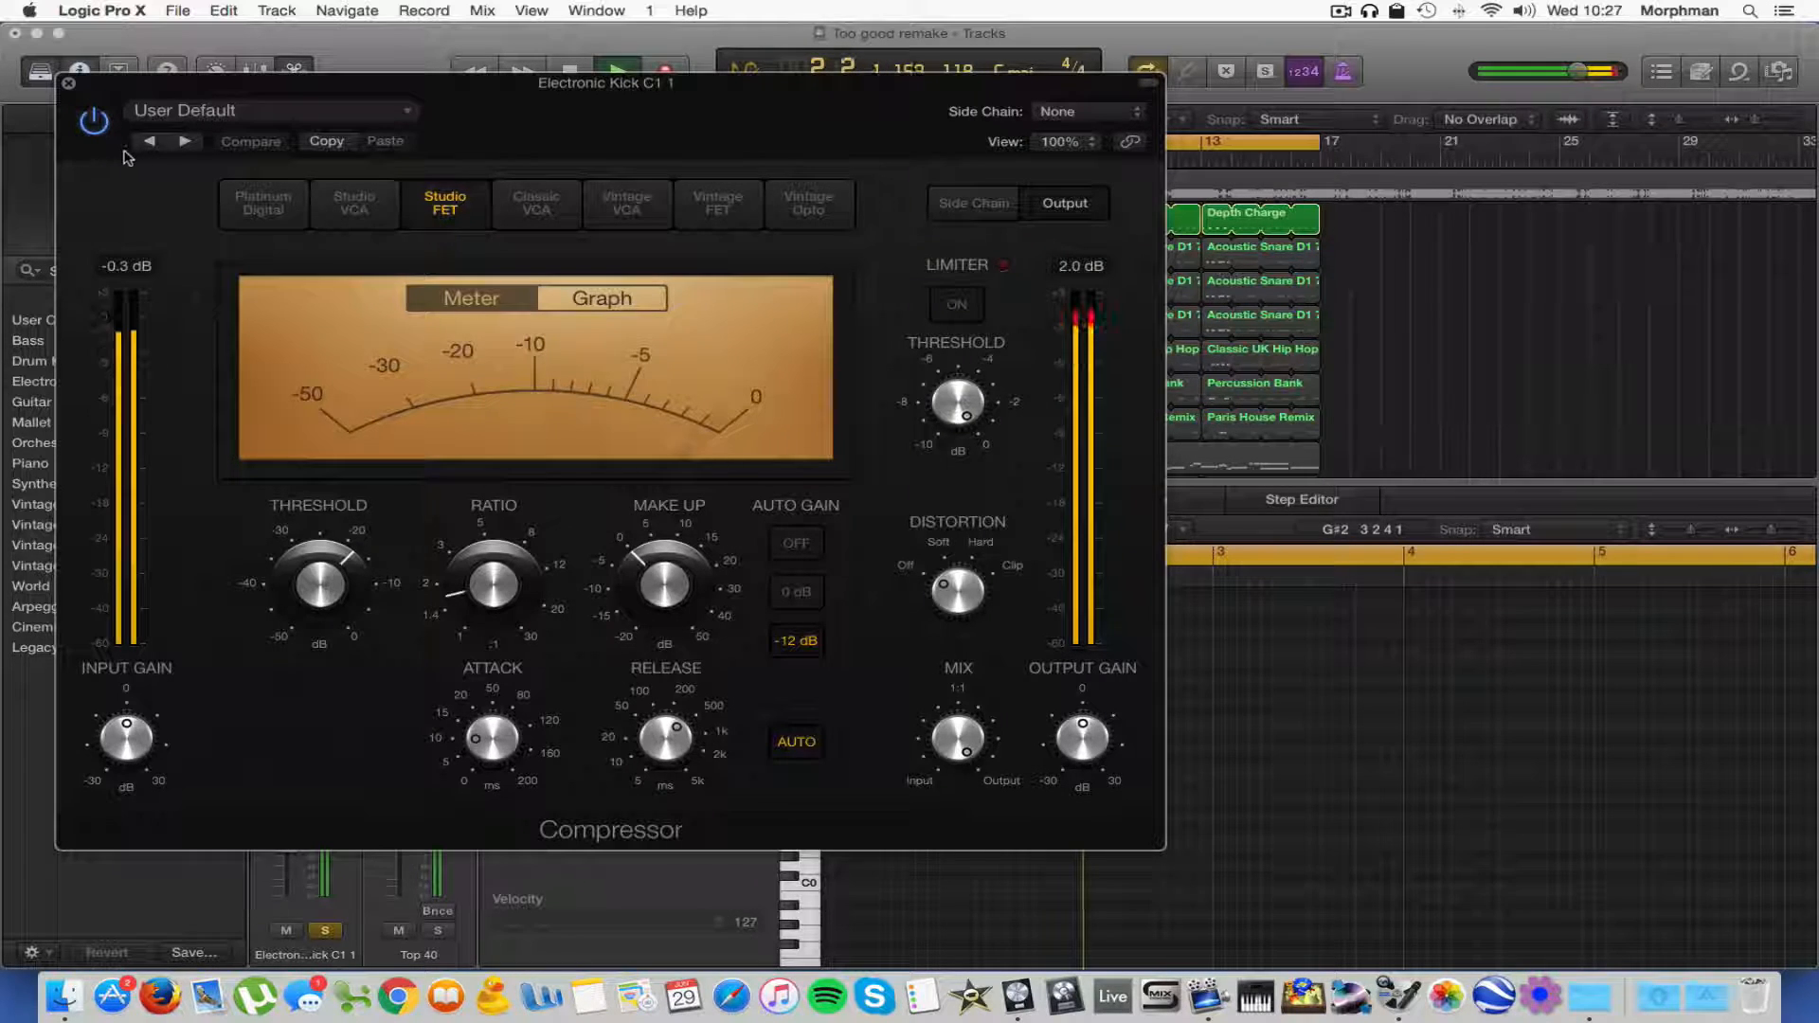
{"action": "left_click", "coordinate": [68, 83]}
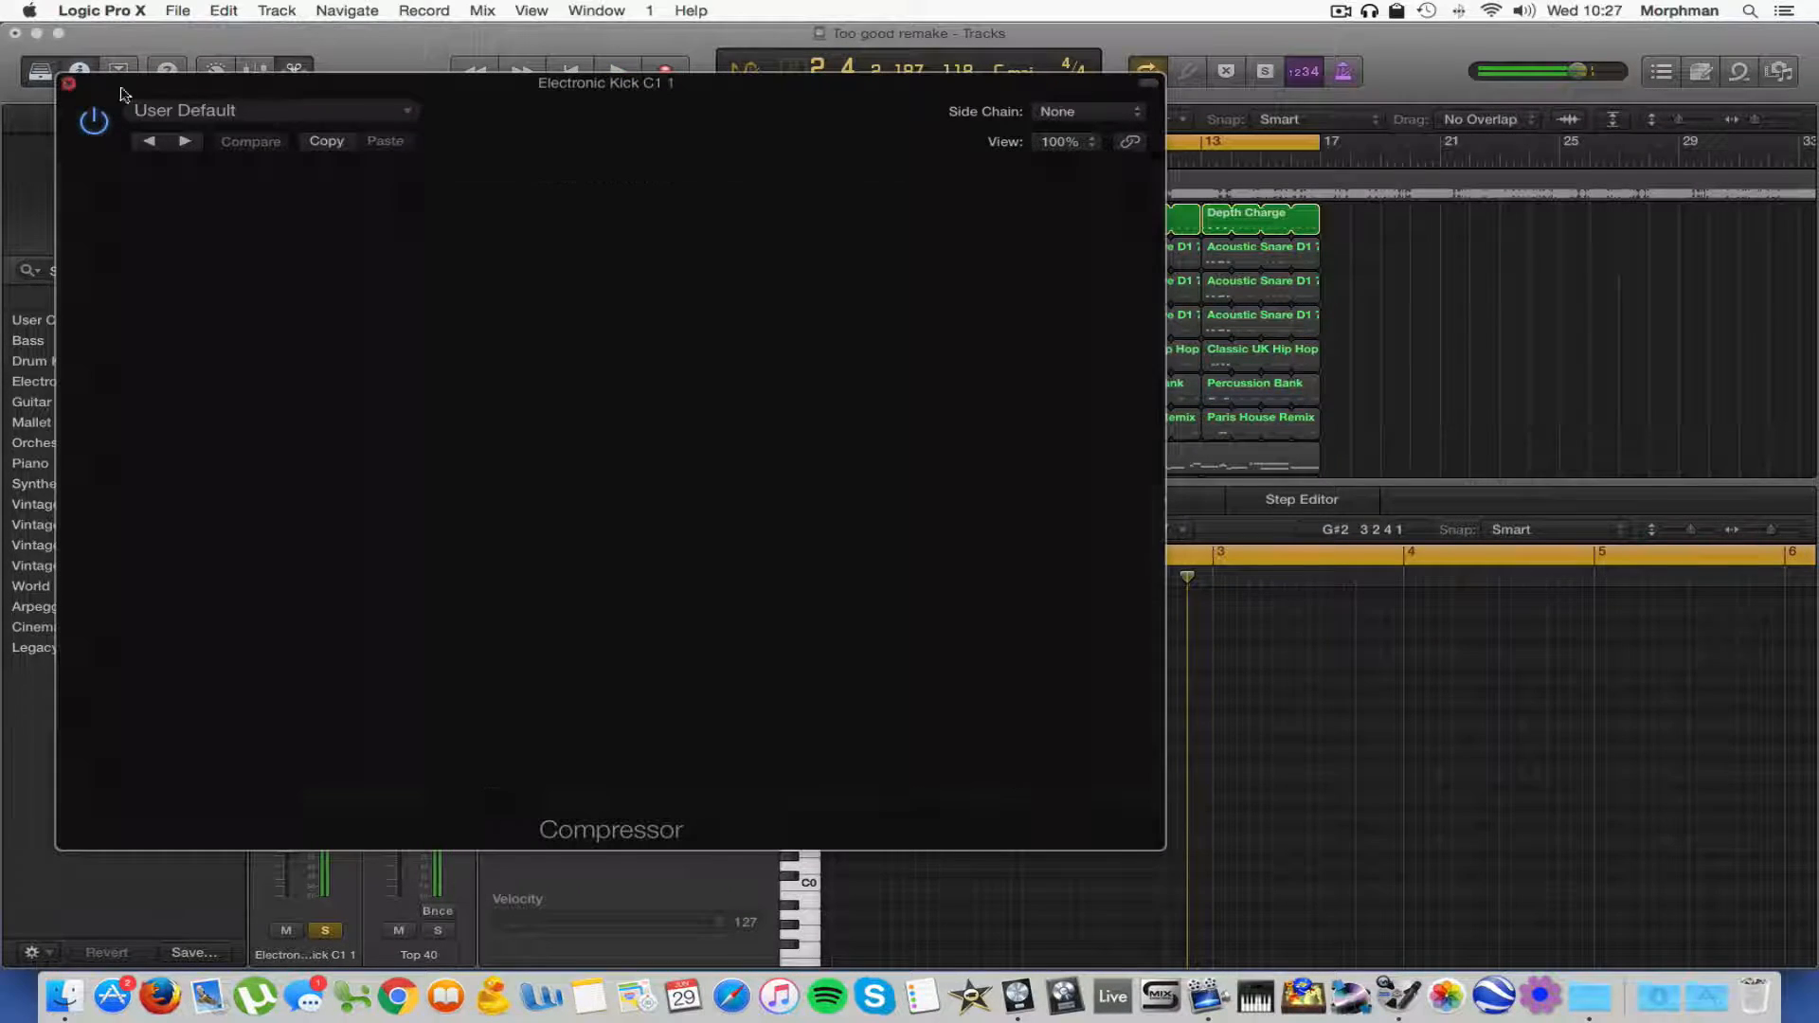
{"action": "key", "text": "space"}
Unsolo and mute the Electronic Kick track, and solo and select the Acoustic Snare D1 10 track.
{"action": "left_click", "coordinate": [597, 219]}
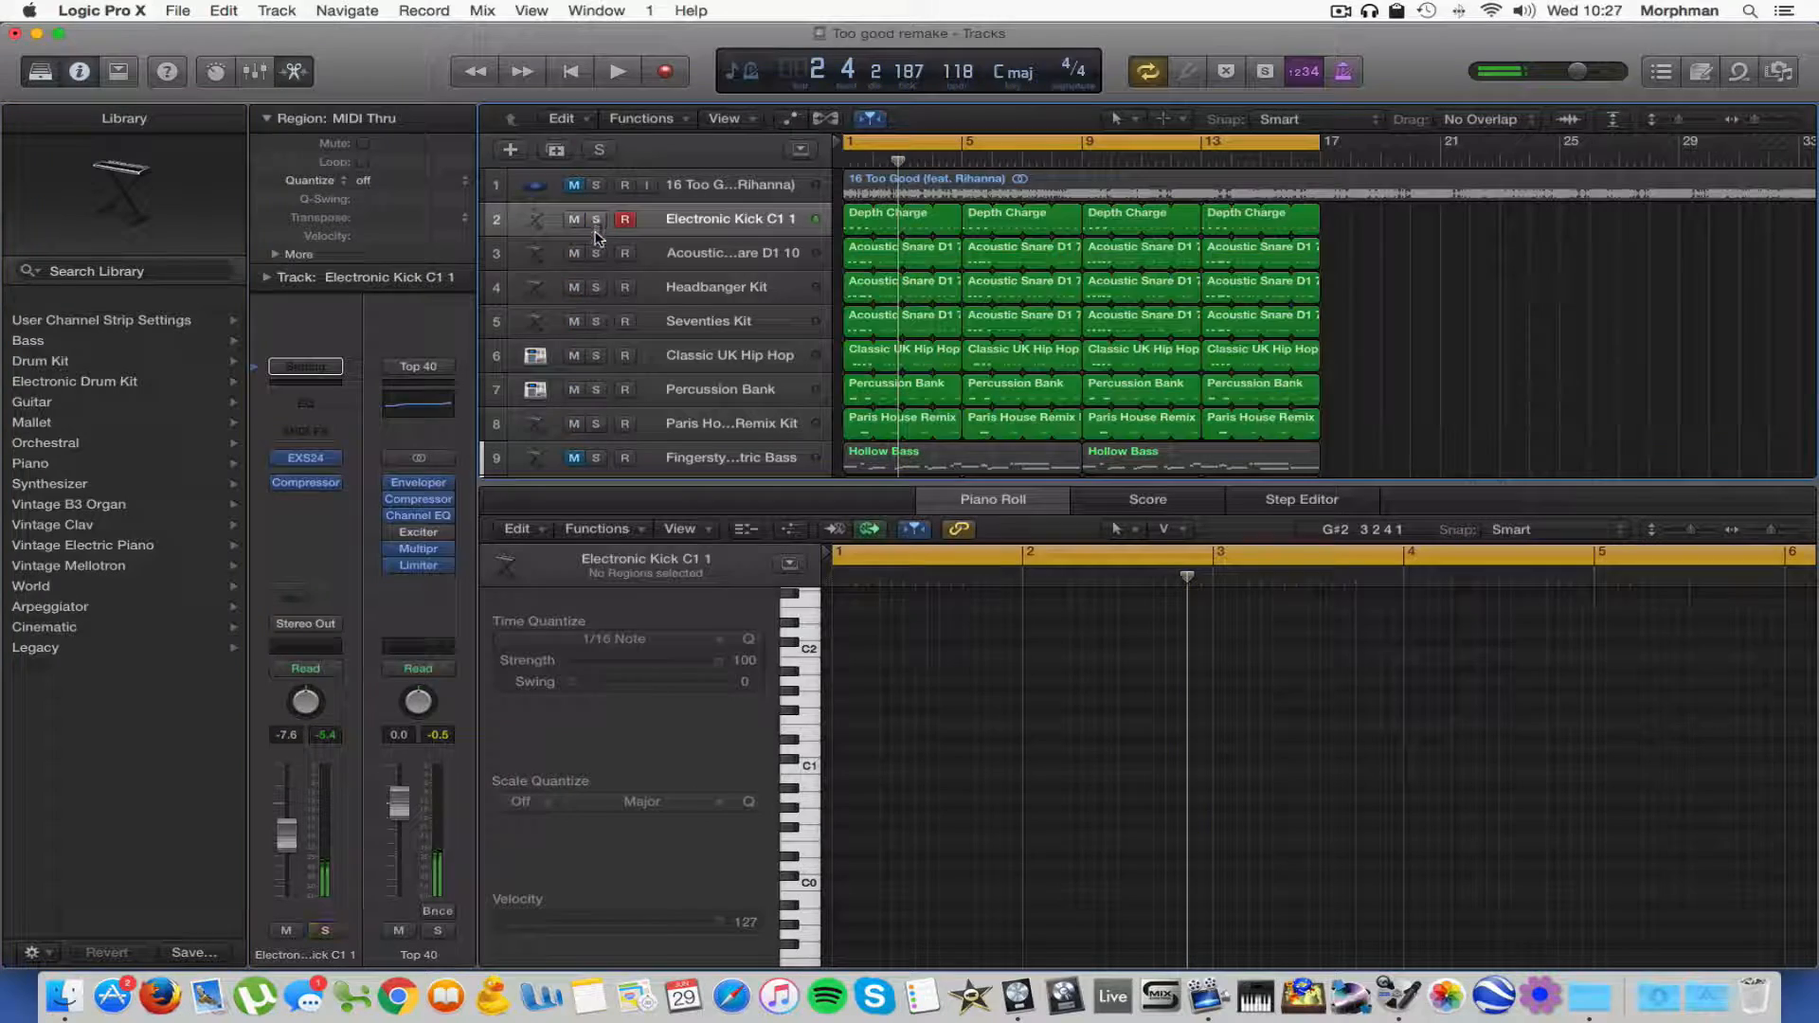
{"action": "left_click", "coordinate": [574, 220]}
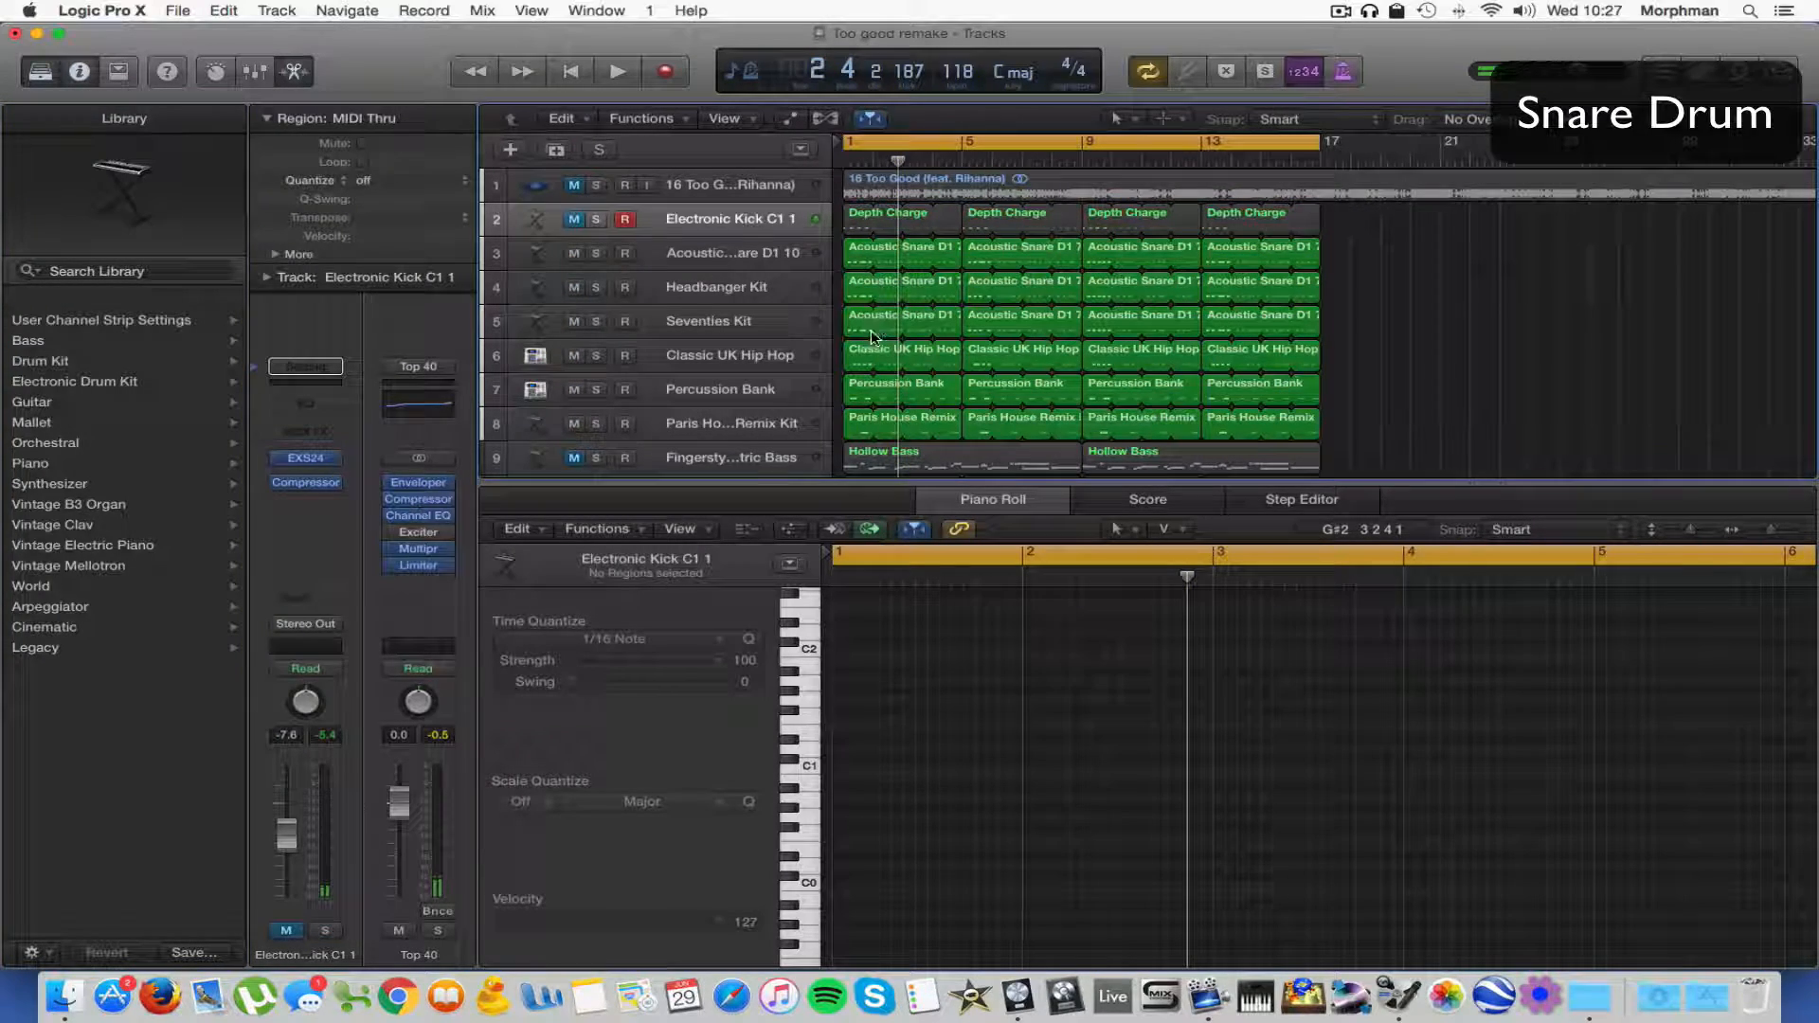
{"action": "left_click", "coordinate": [597, 254]}
{"action": "left_click", "coordinate": [756, 256]}
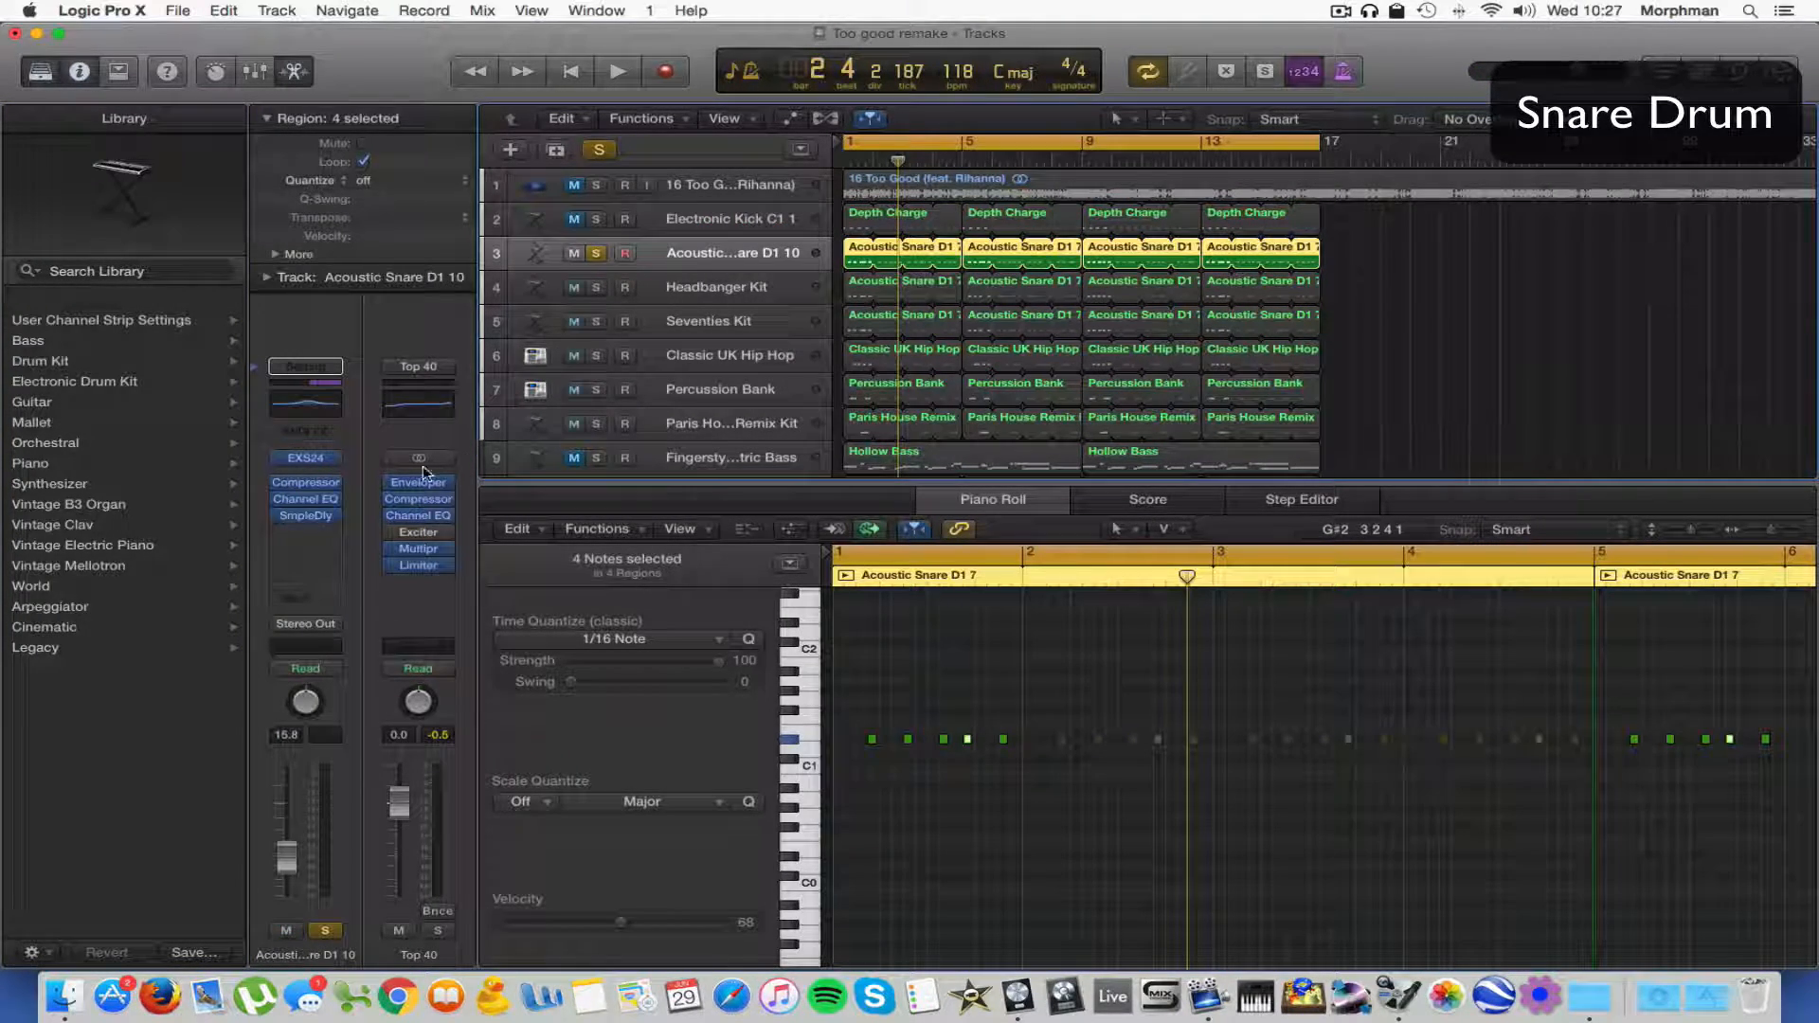
Open the snare track's EXS24 and browse its Factory instruments down to Drums & Percussion, Single Drums, Snares, and close the sampler.
{"action": "left_click", "coordinate": [307, 459]}
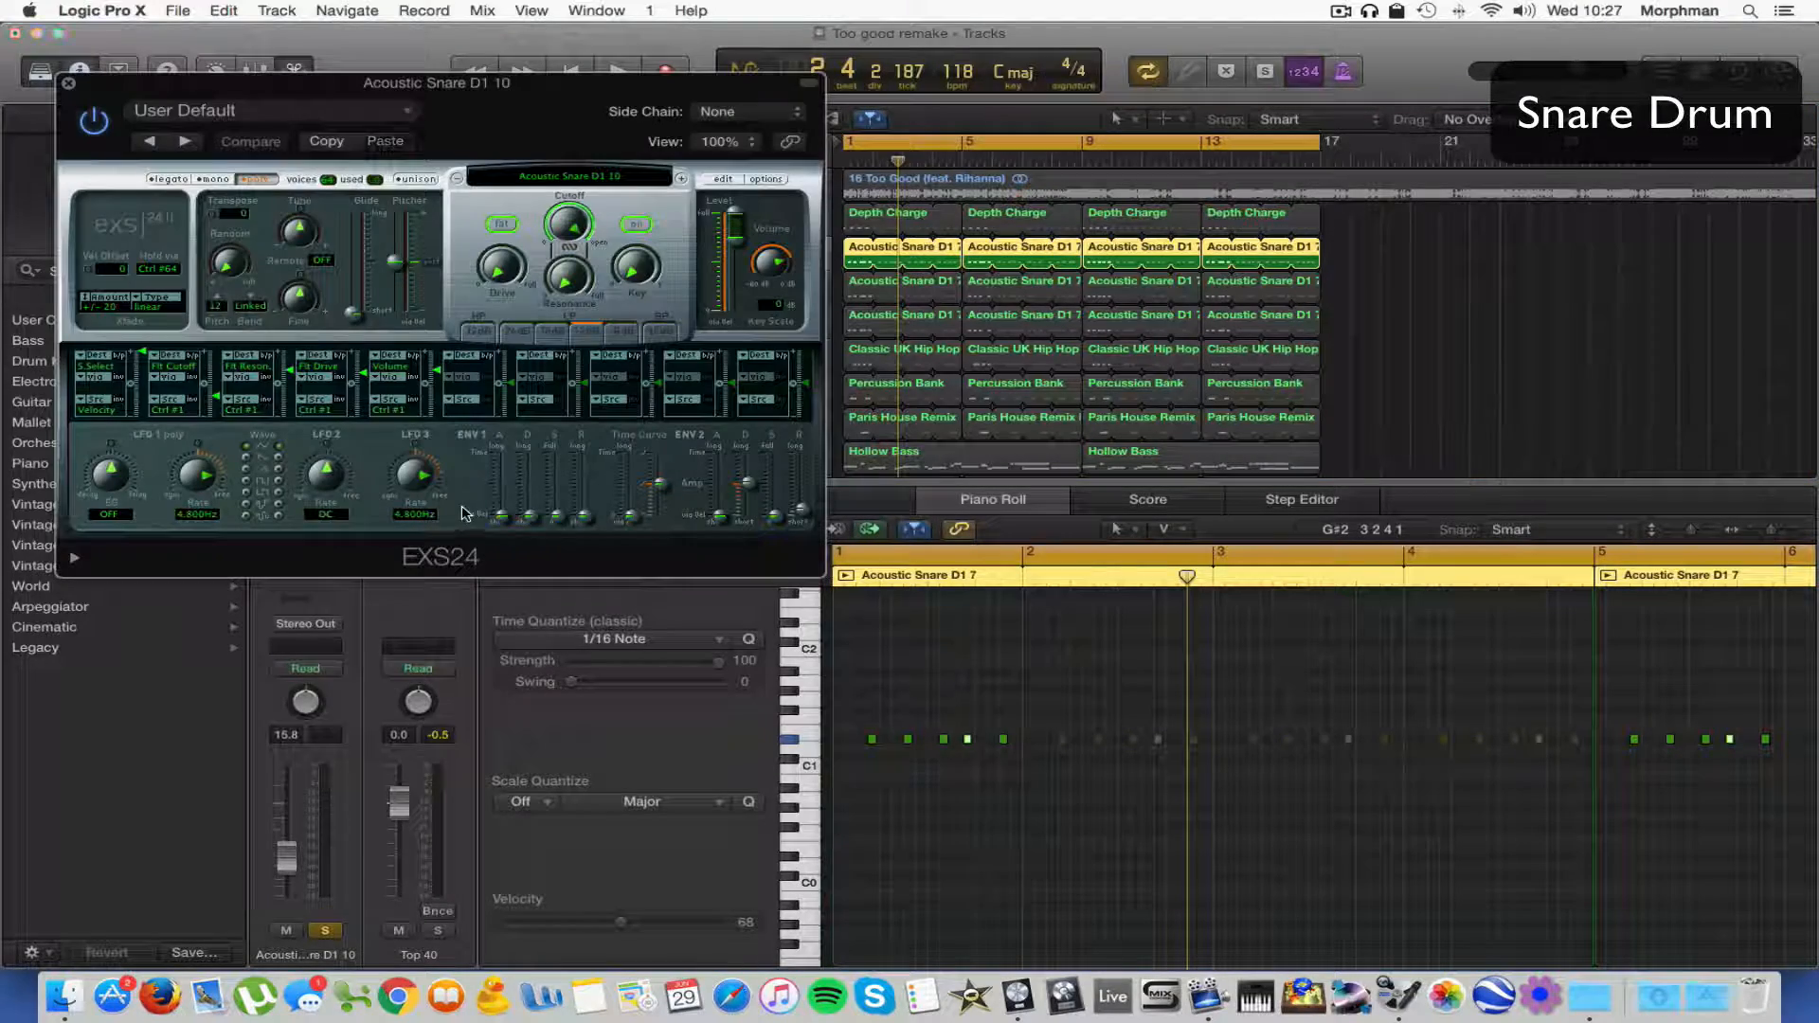
{"action": "left_click", "coordinate": [579, 179]}
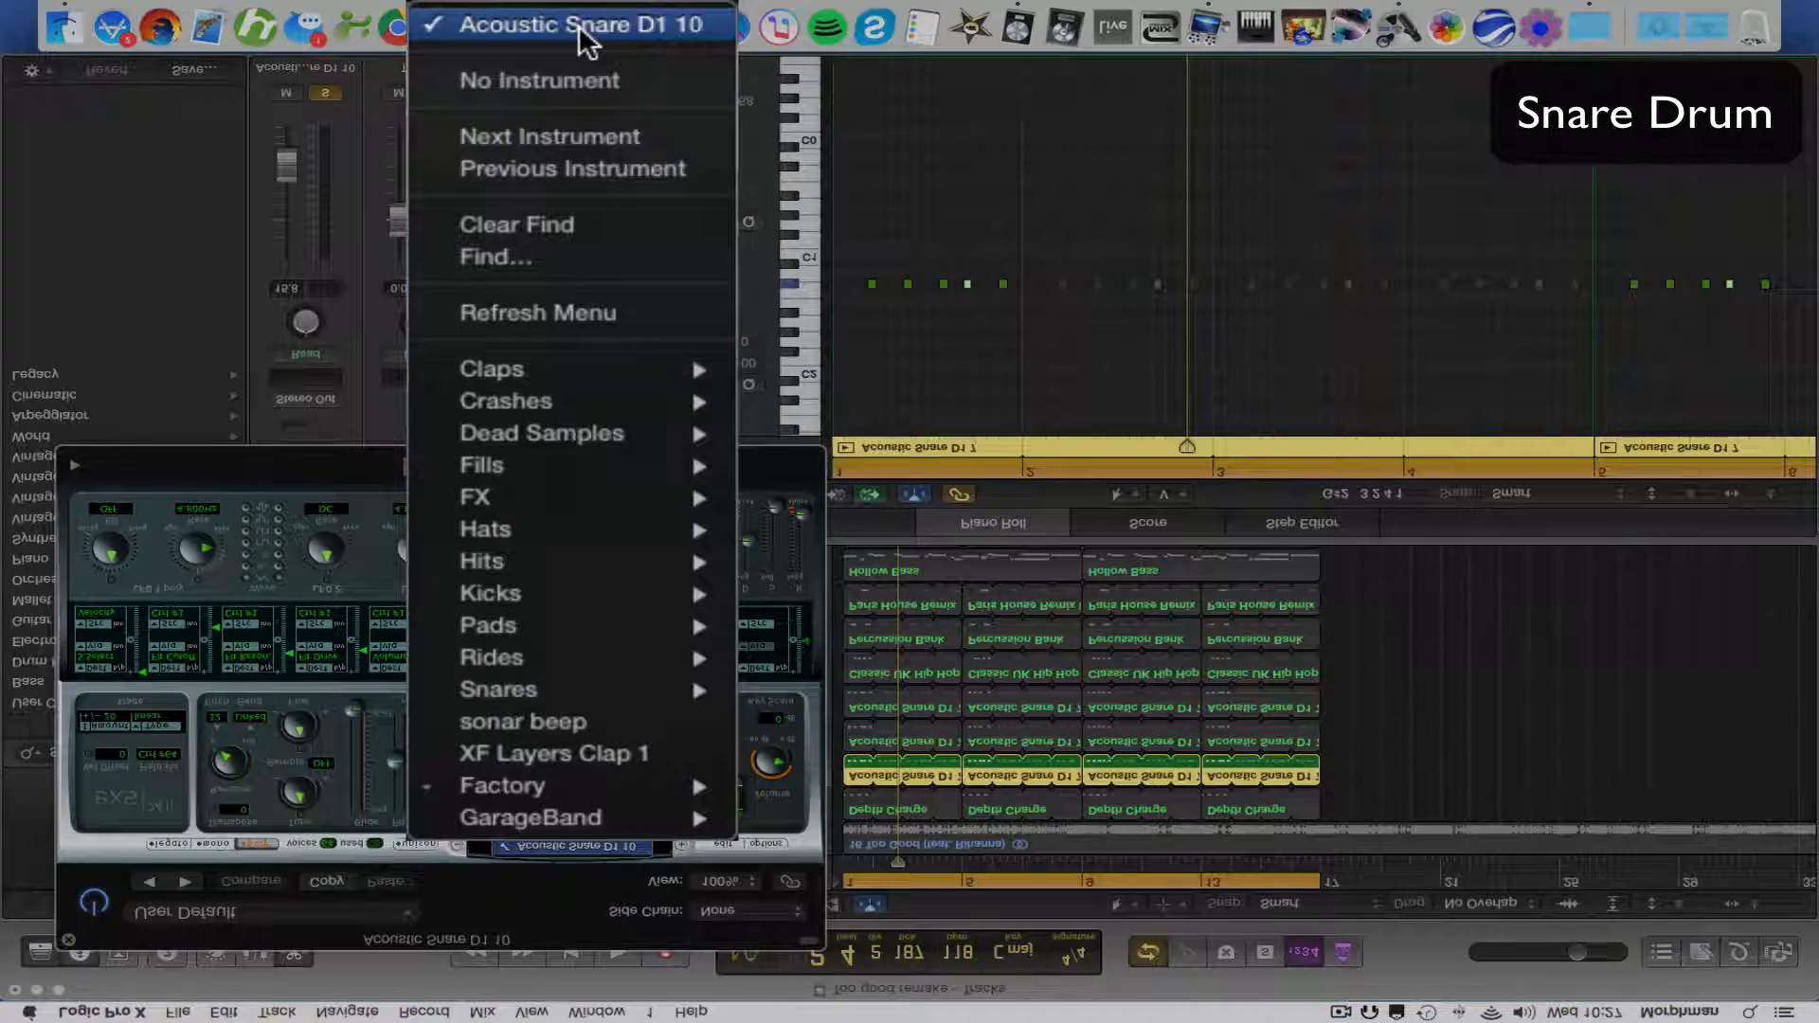
{"action": "mouse_move", "coordinate": [575, 549]}
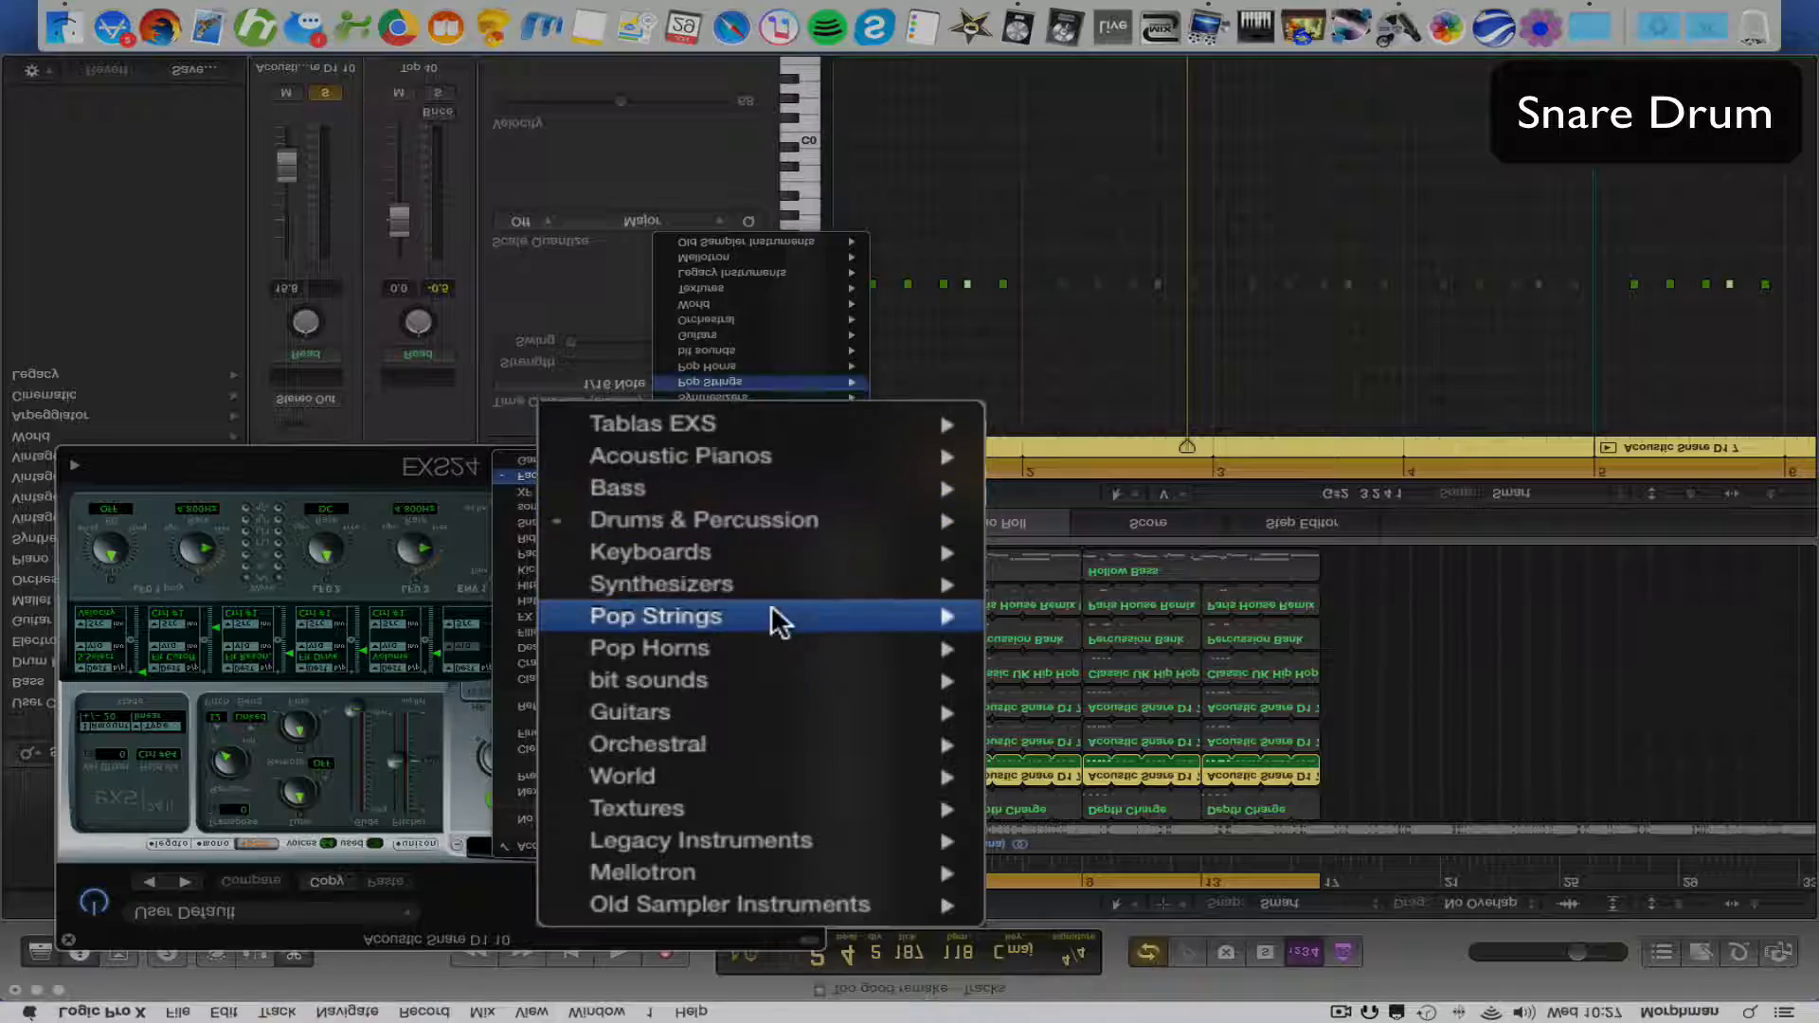
{"action": "mouse_move", "coordinate": [763, 595]}
{"action": "mouse_move", "coordinate": [919, 621]}
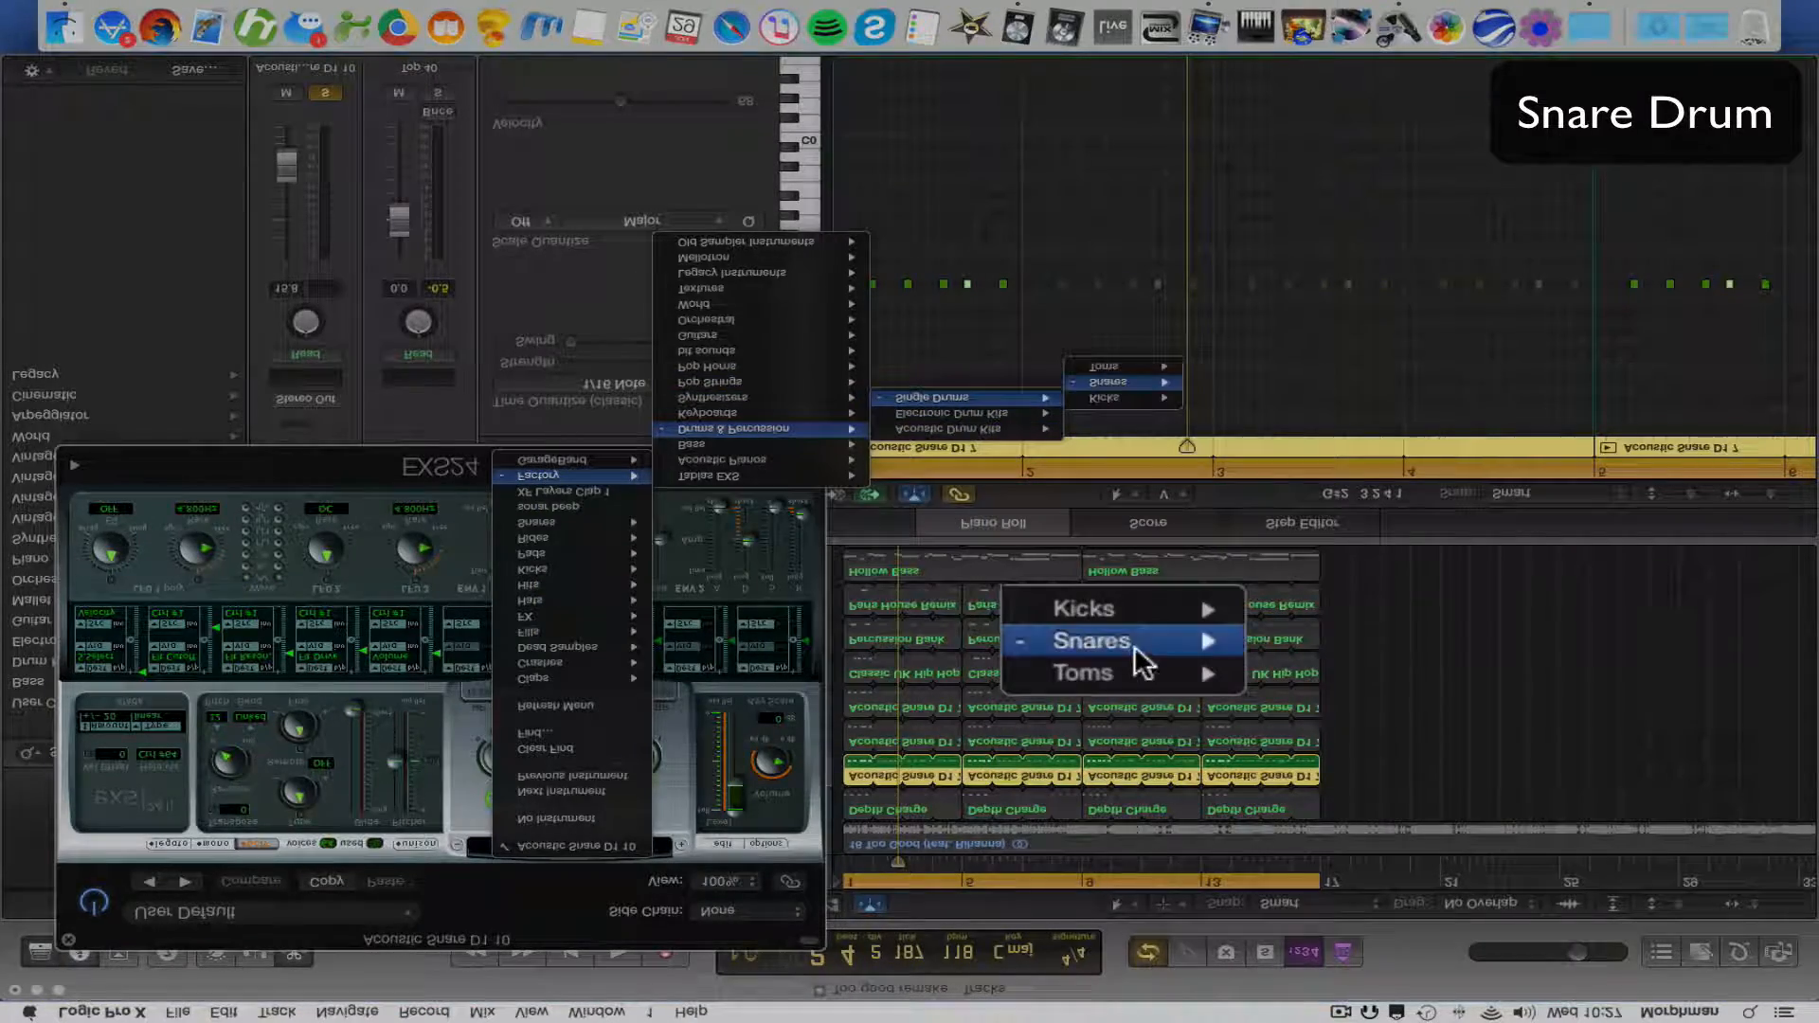
{"action": "mouse_move", "coordinate": [1134, 646]}
{"action": "mouse_move", "coordinate": [1209, 641]}
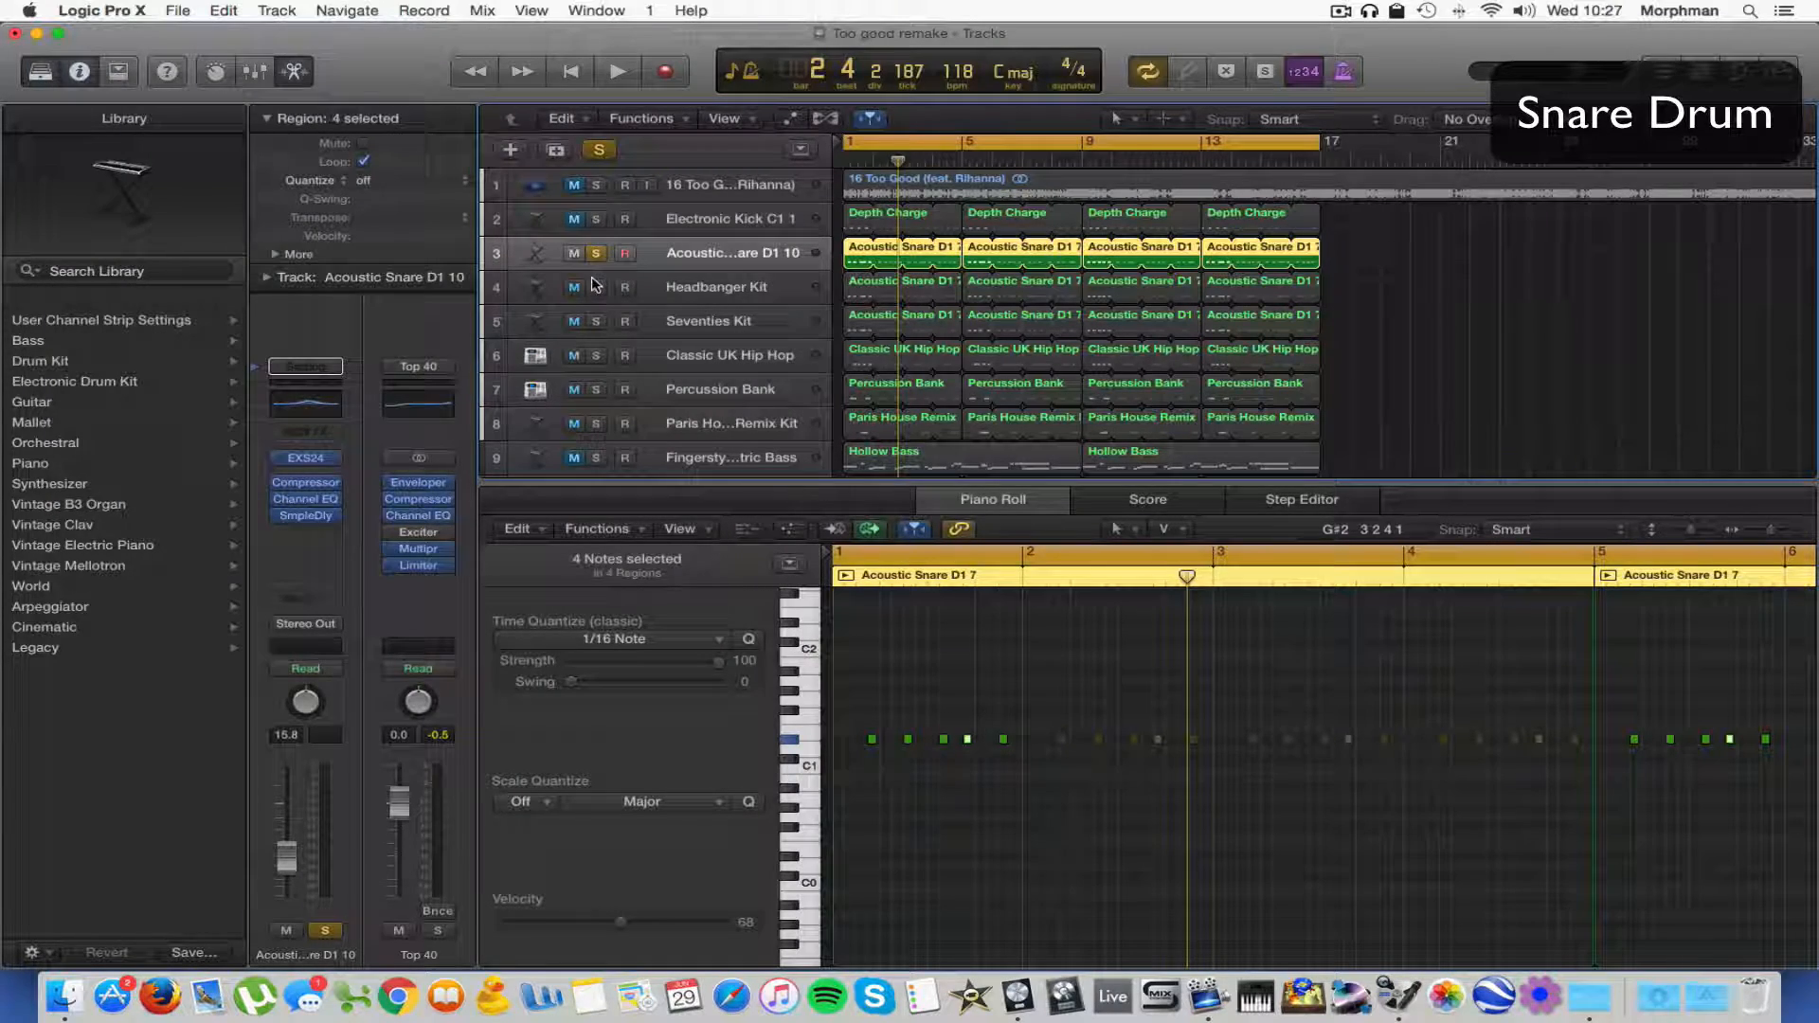
Examine the snare track's Channel EQ during soloed playback with its analyzer on, comparing the sound with the EQ bypassed and active.
{"action": "key", "text": "space"}
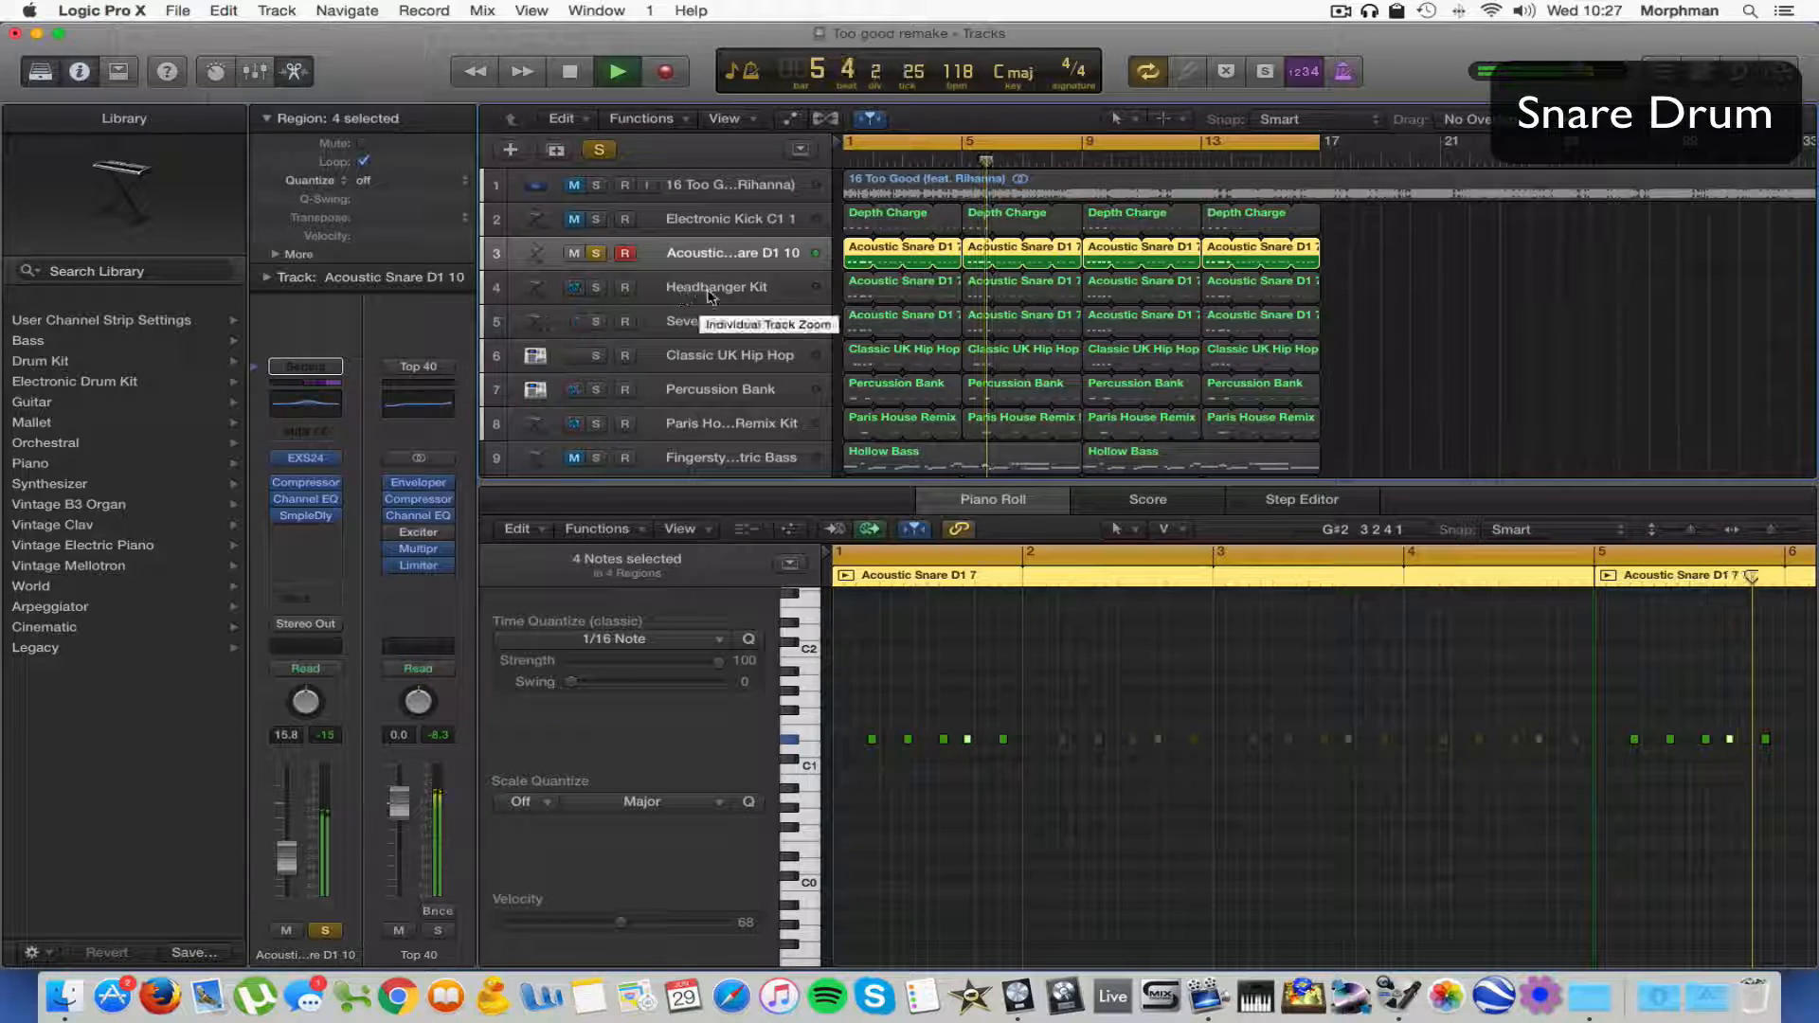
{"action": "left_click", "coordinate": [305, 499]}
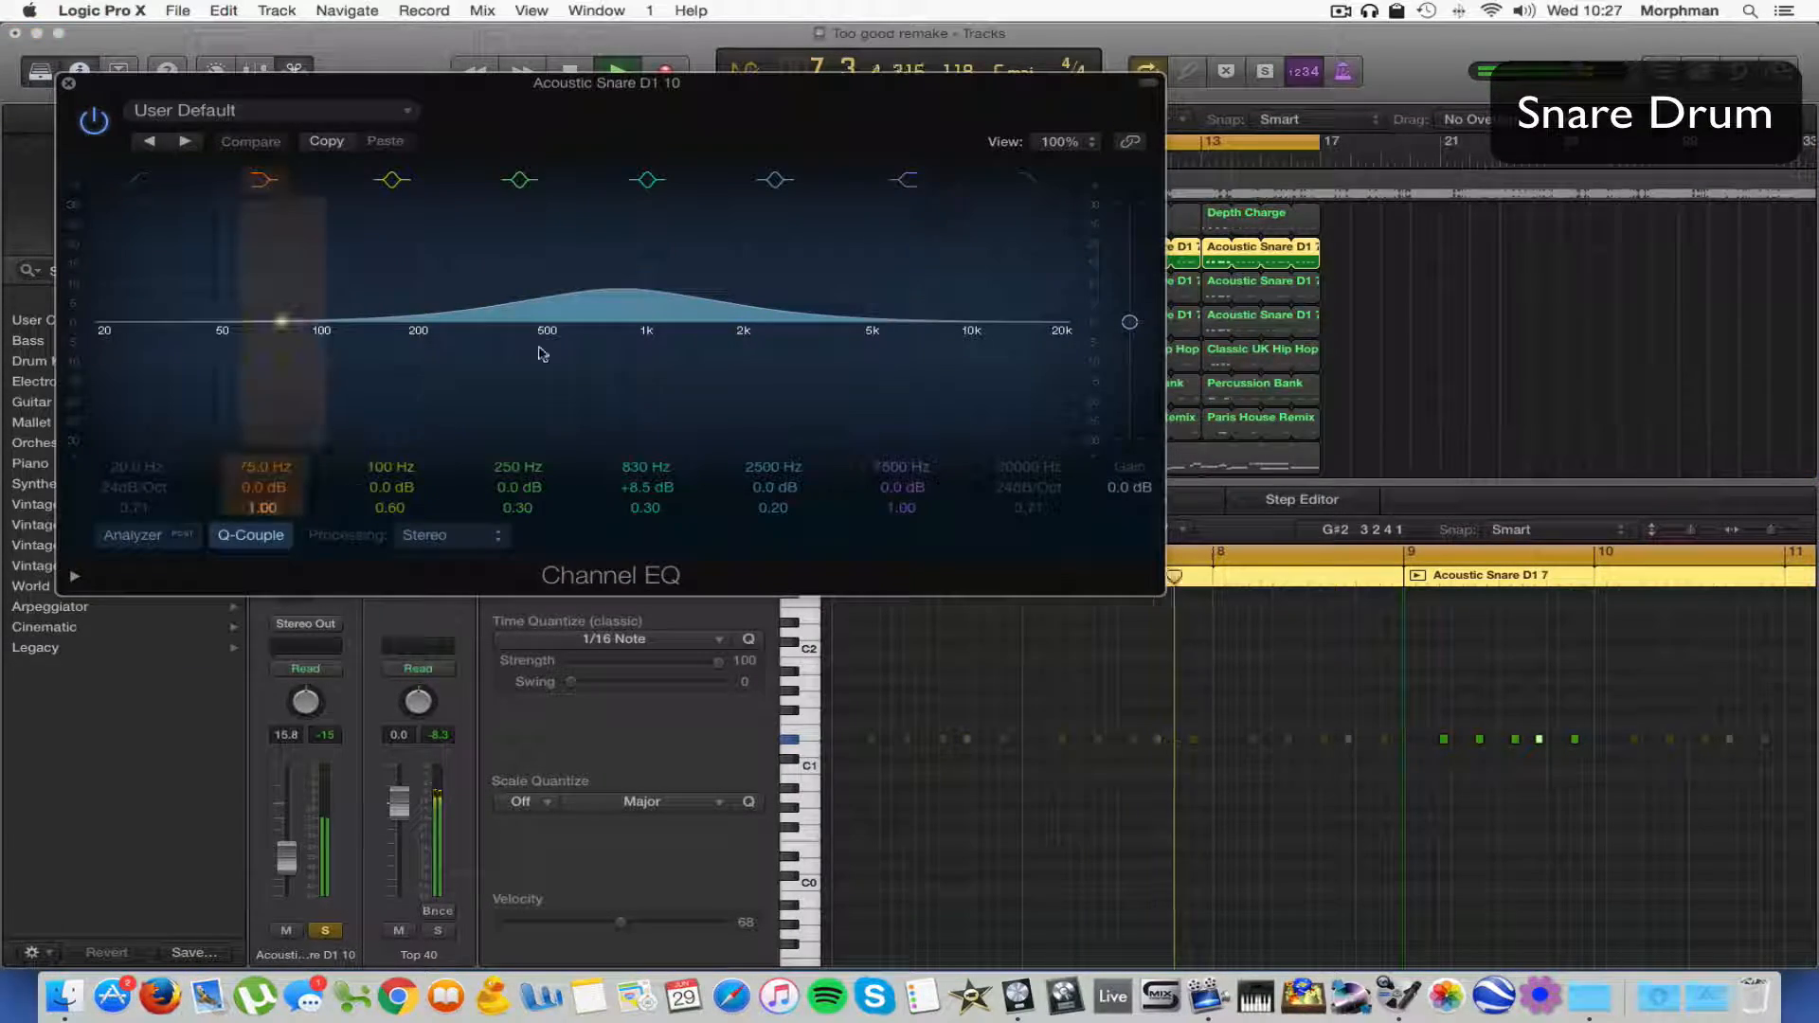
{"action": "left_click", "coordinate": [134, 536]}
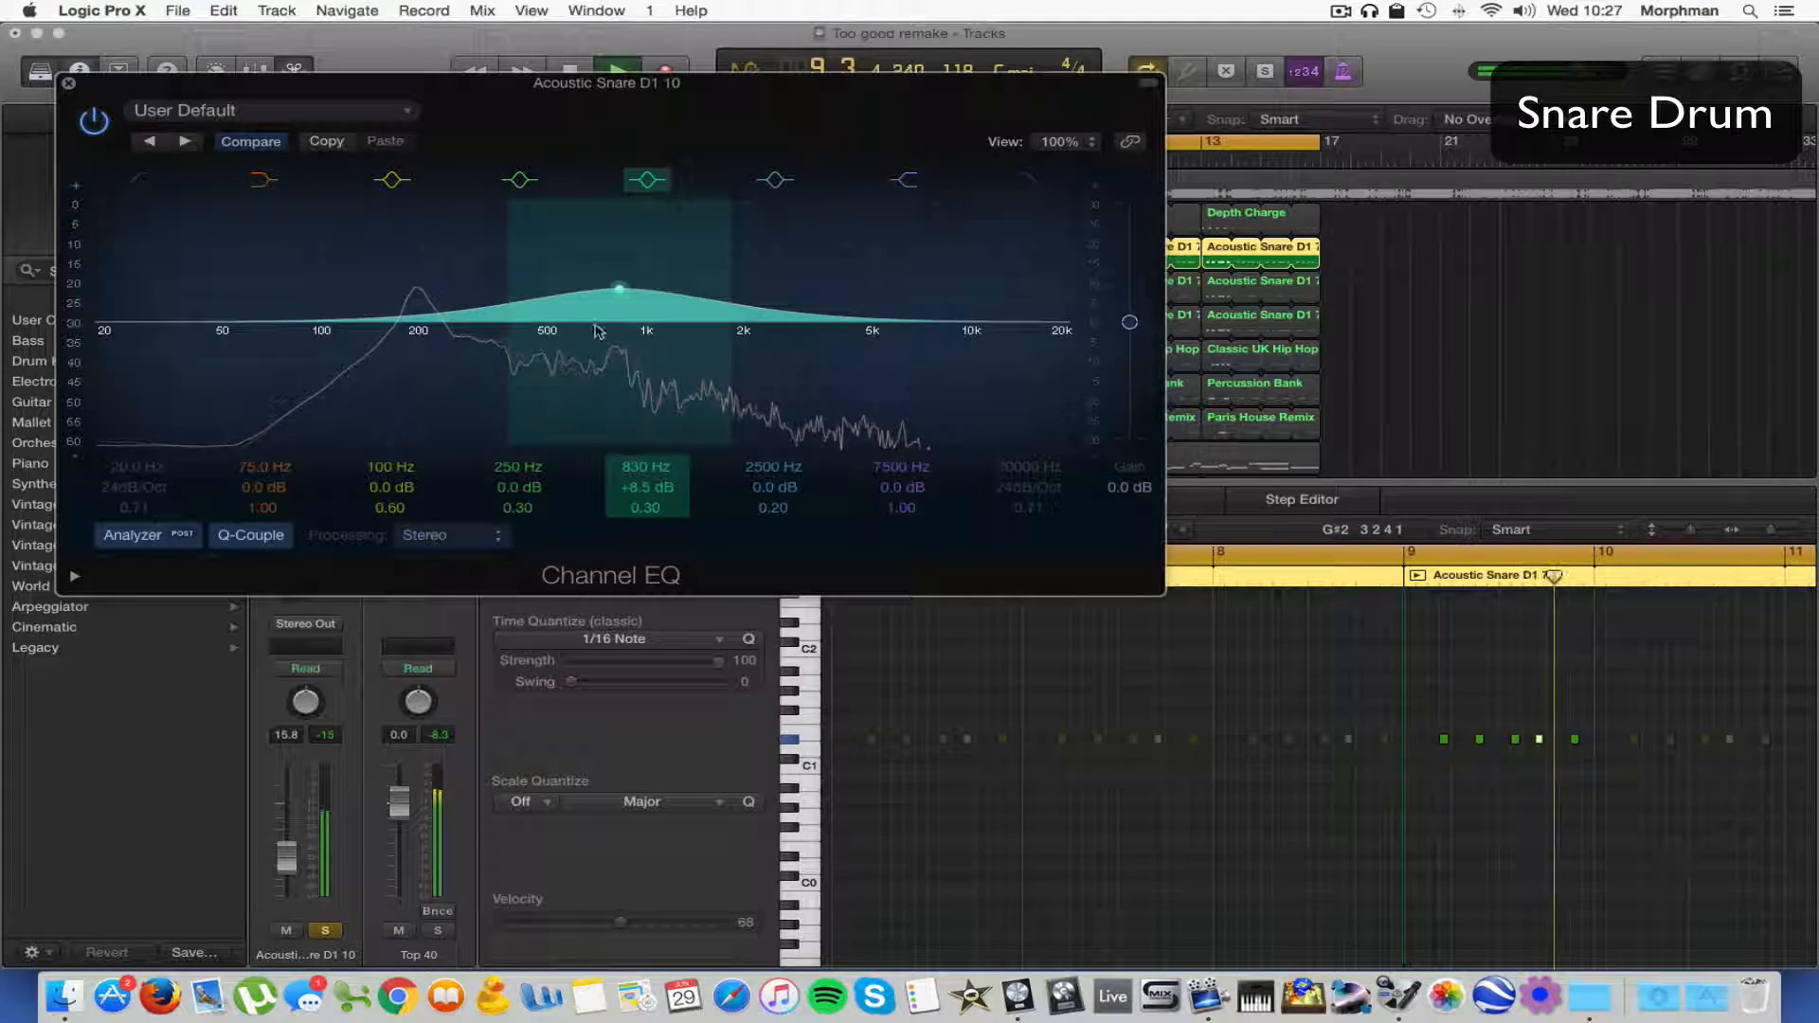
{"action": "left_click", "coordinate": [93, 121]}
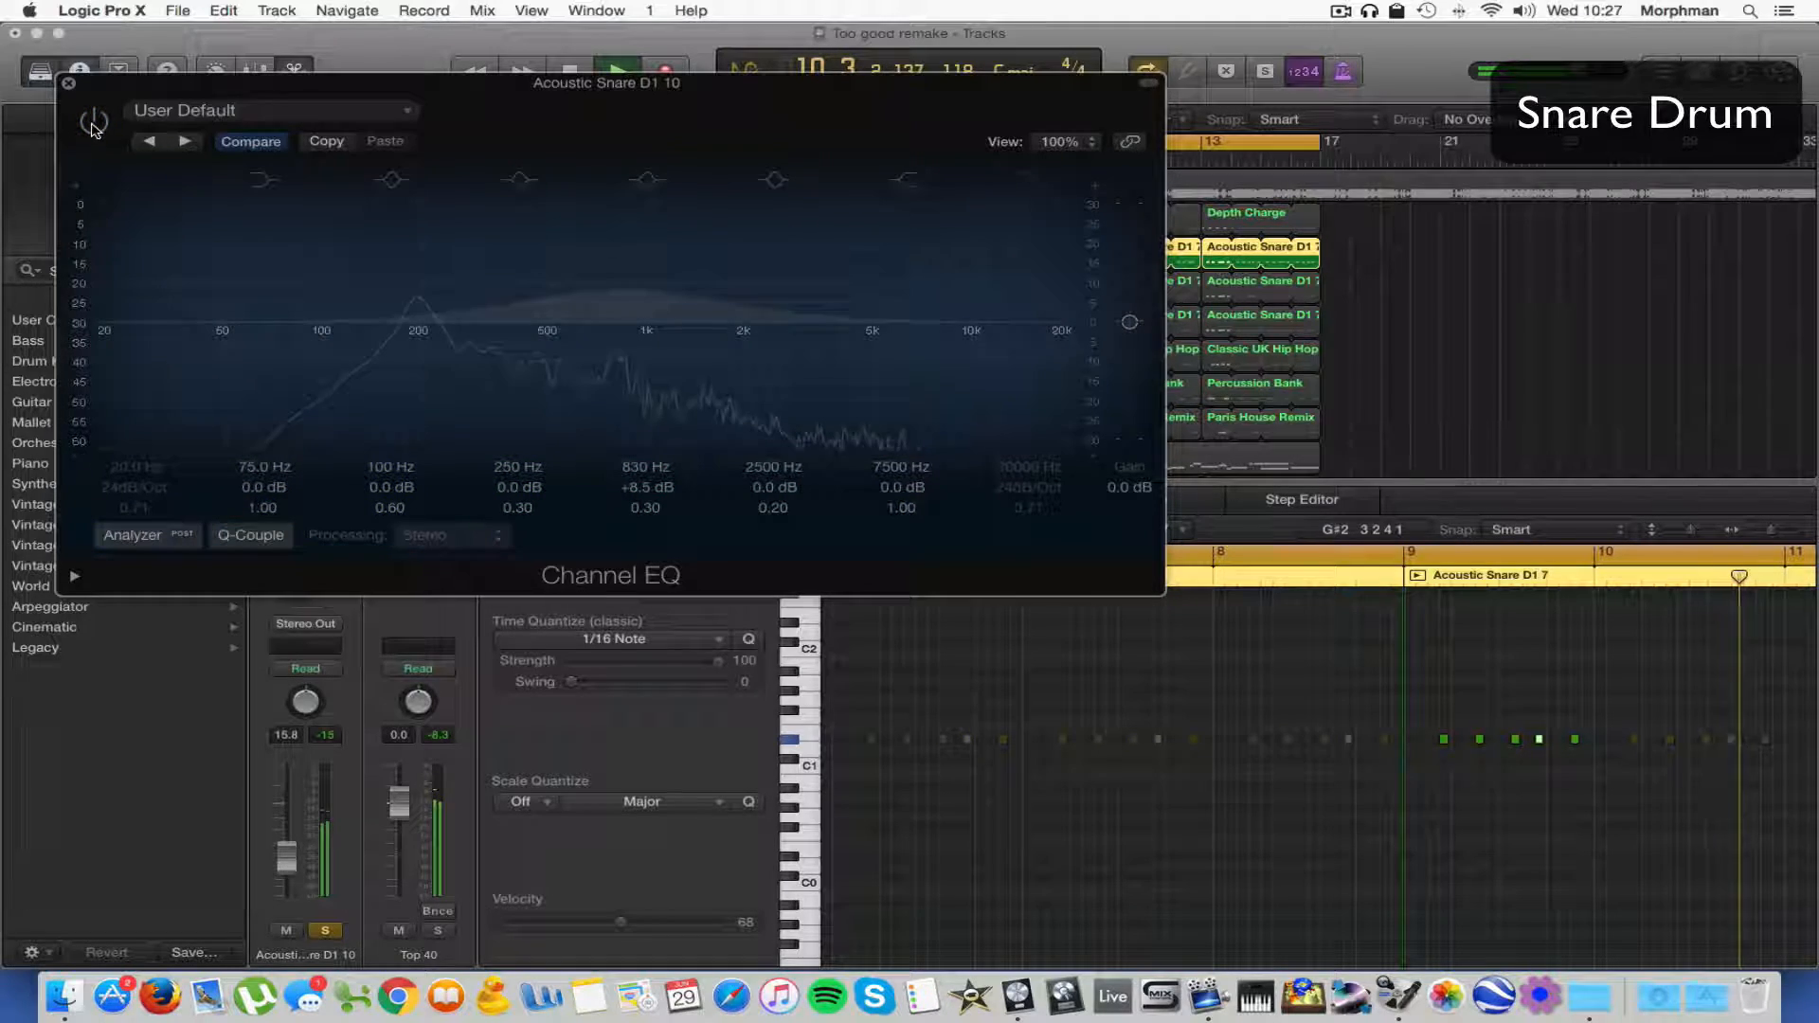
{"action": "left_click", "coordinate": [93, 121]}
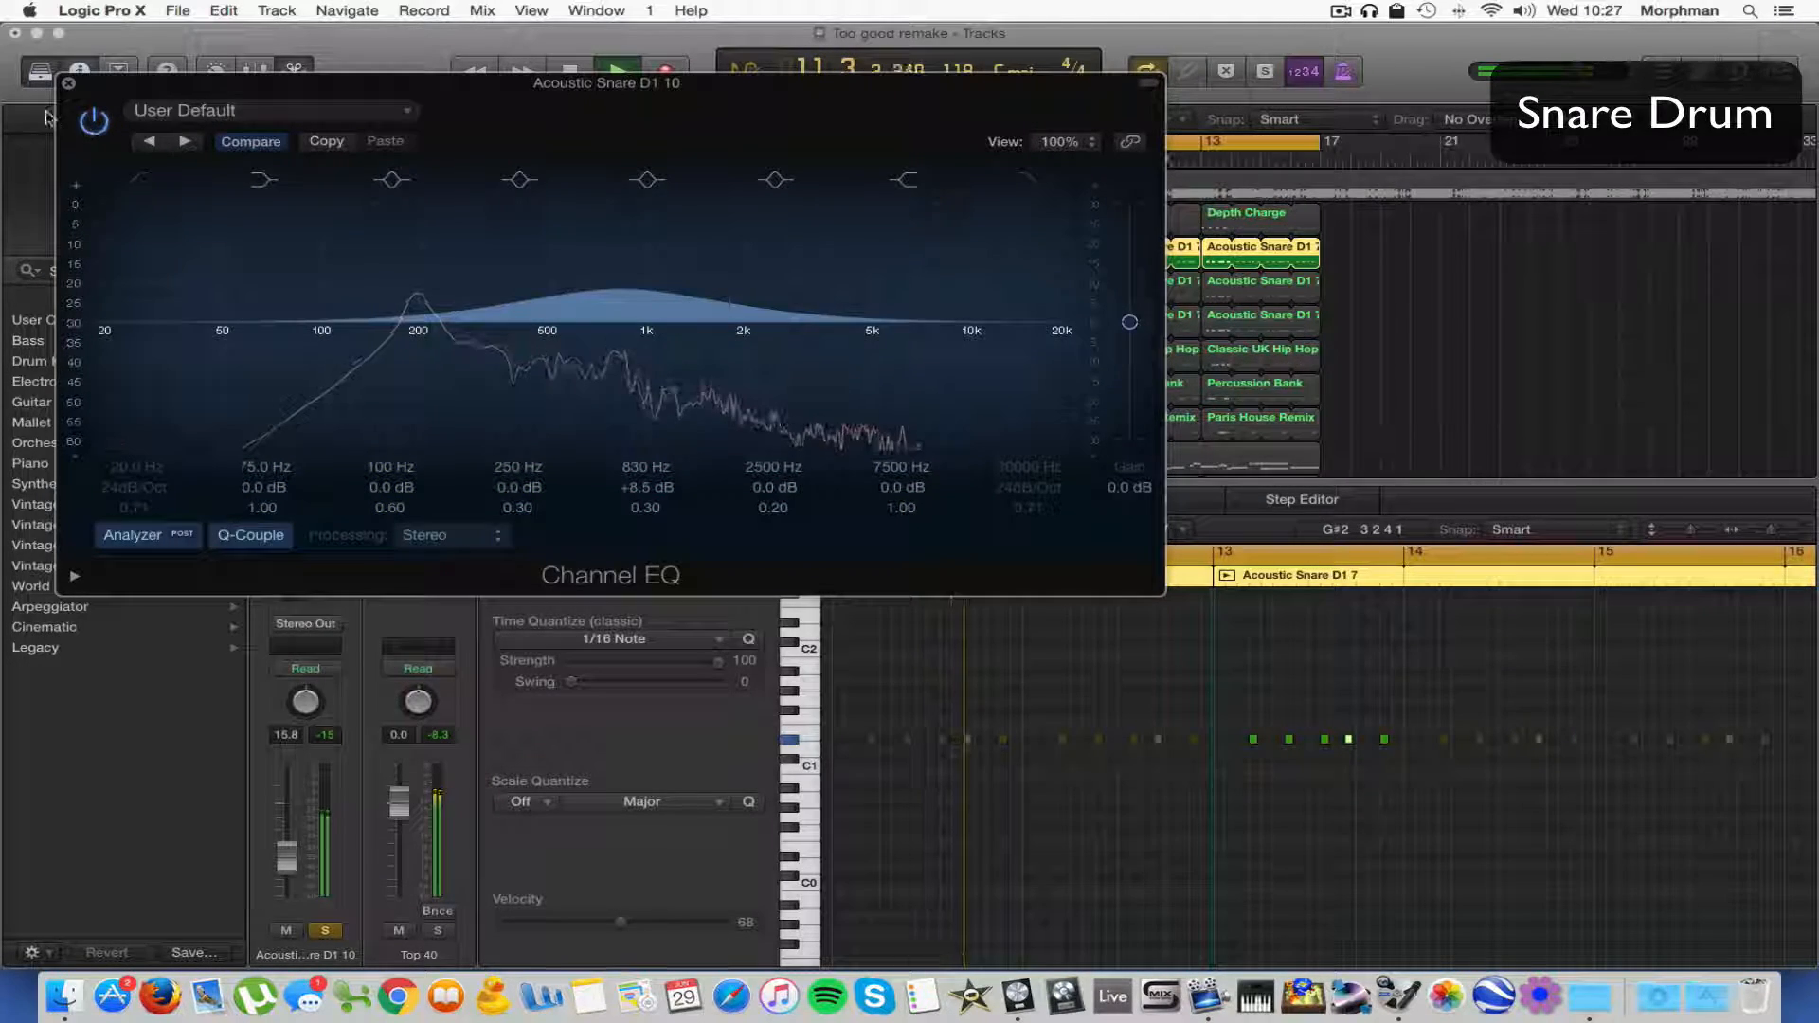
{"action": "left_click", "coordinate": [68, 82]}
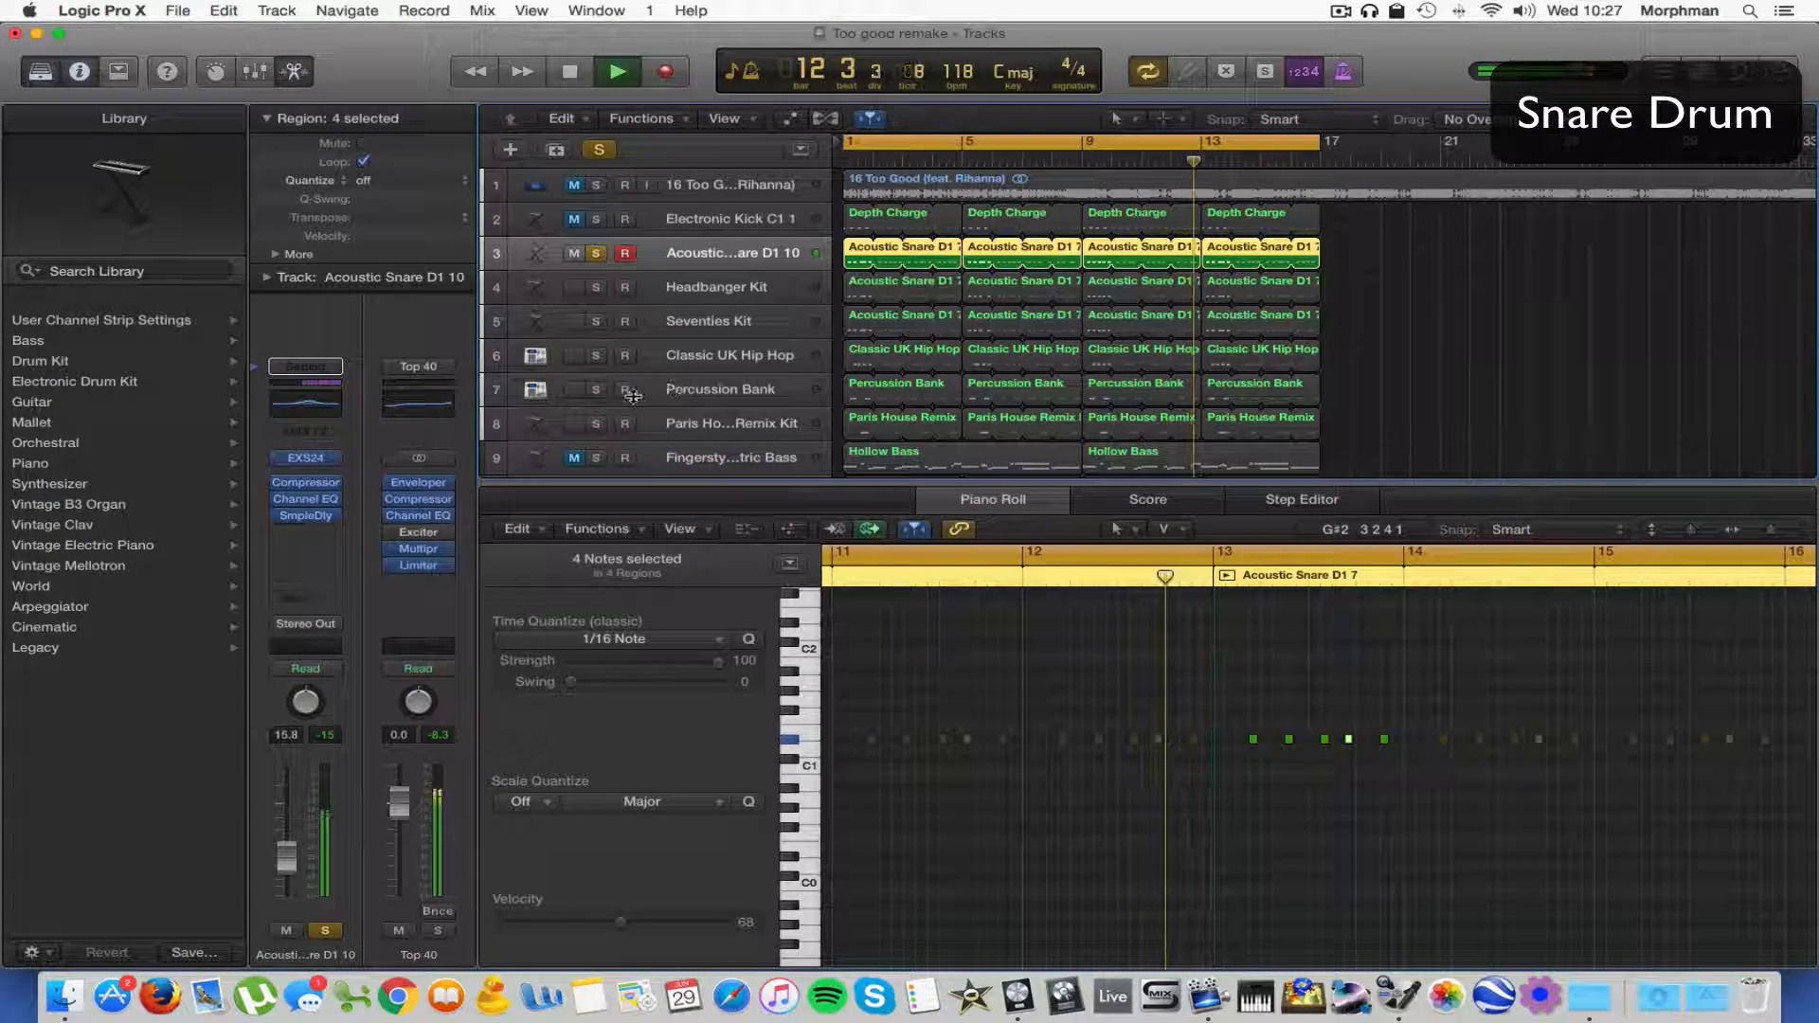
{"action": "key", "text": "space"}
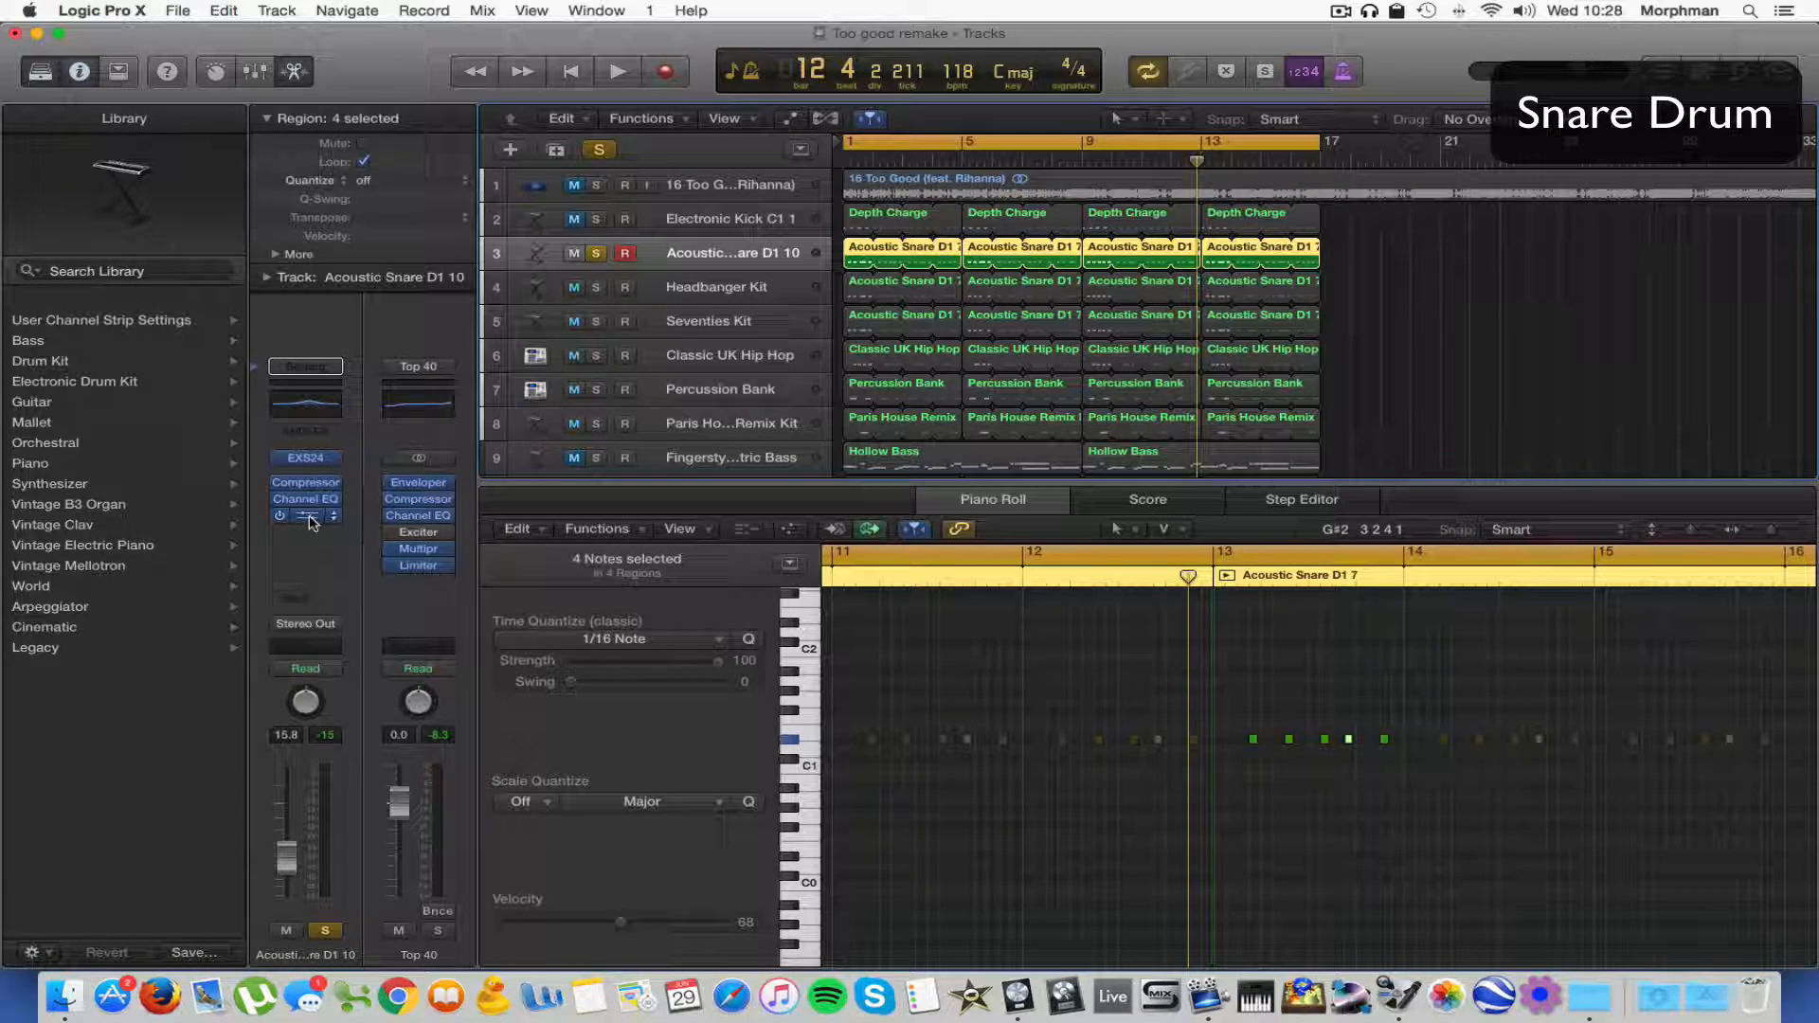
Examine the snare track's Sample Delay settings and toggle its bypass during playback to compare the sound, and close the plug-in.
{"action": "left_click", "coordinate": [310, 518]}
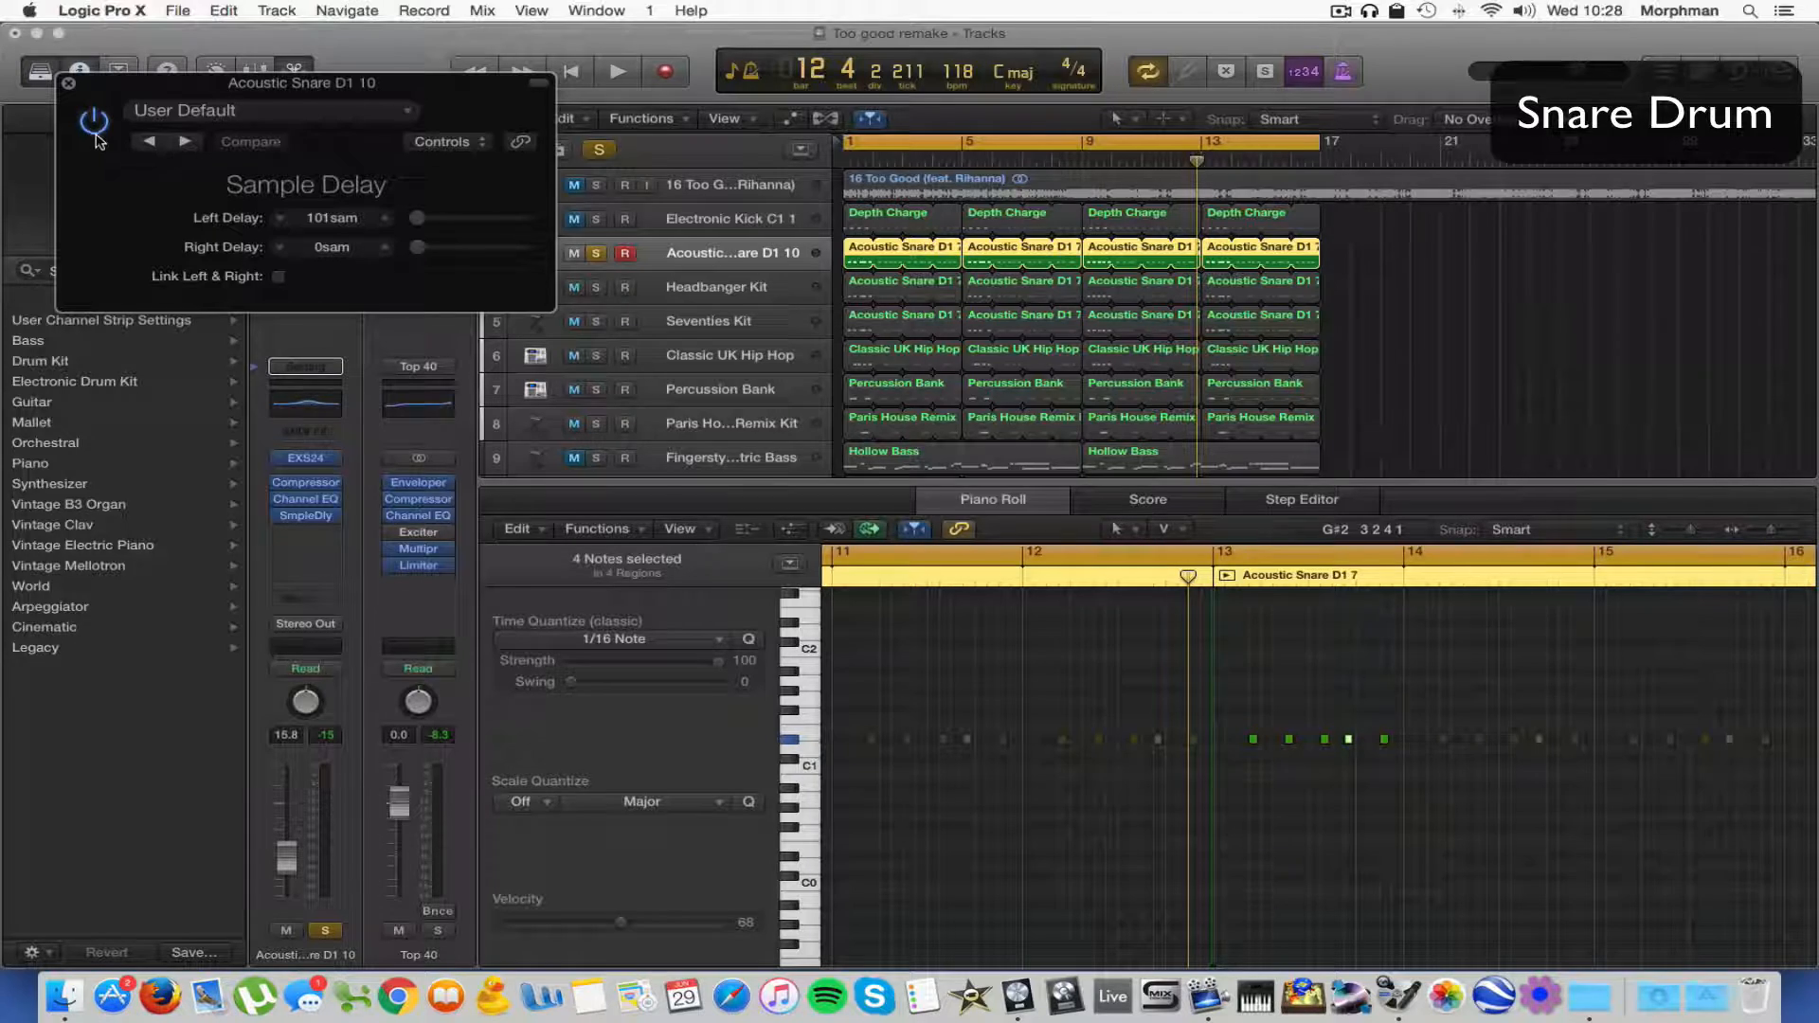
{"action": "key", "text": "space"}
{"action": "left_click", "coordinate": [93, 123]}
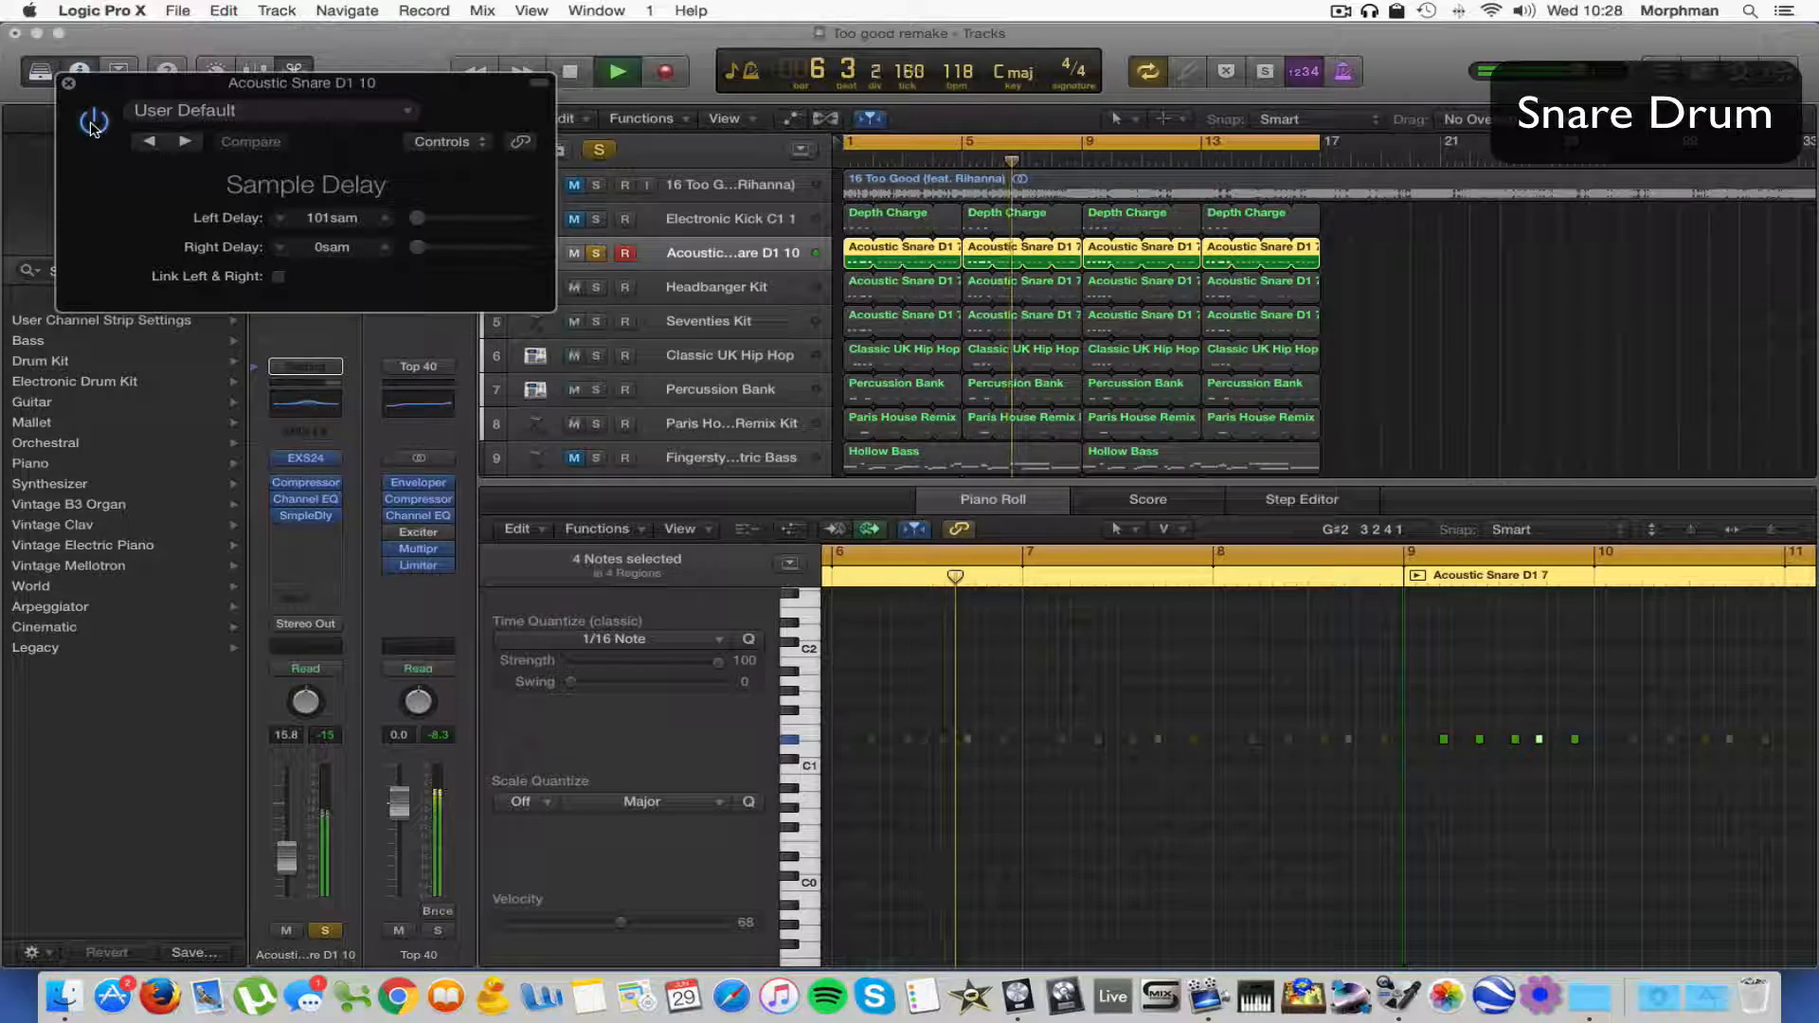
{"action": "key", "text": "space"}
{"action": "left_click", "coordinate": [68, 83]}
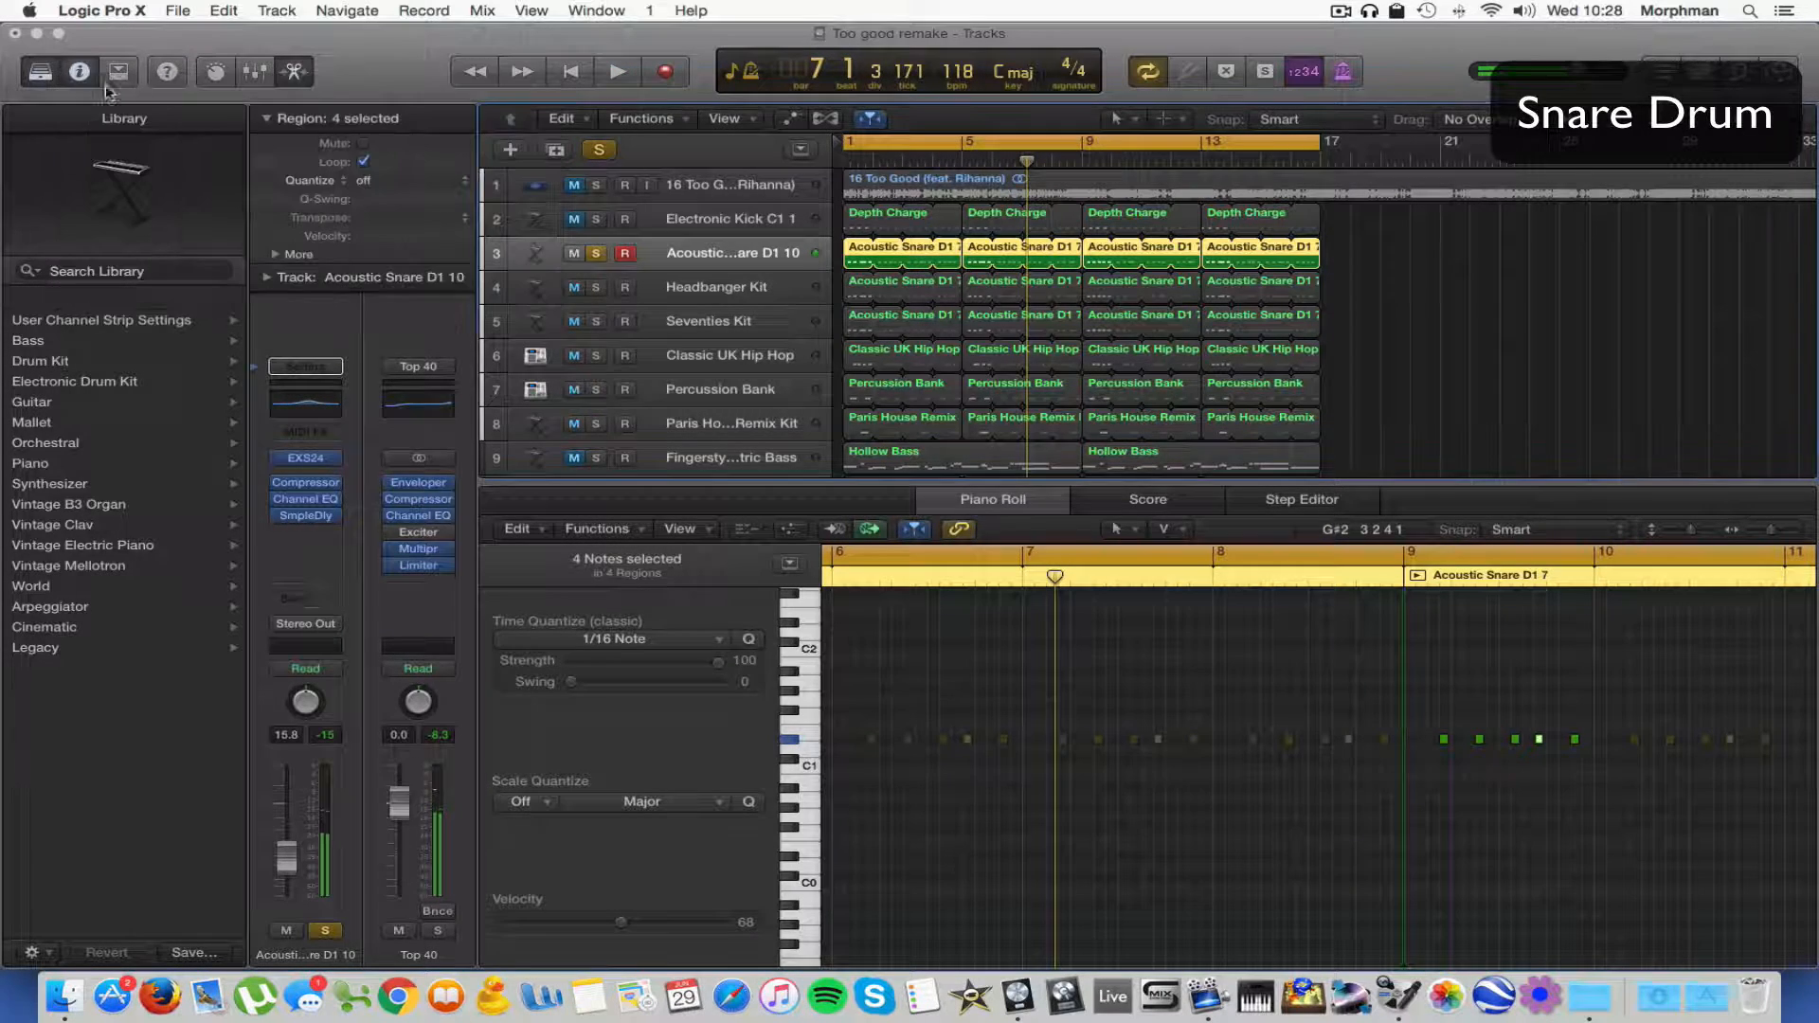
Solo and audition the Headbanger Kit track alone and together with Acoustic Snare D1 10, and examine its notes in the Piano Roll.
{"action": "left_click", "coordinate": [722, 288]}
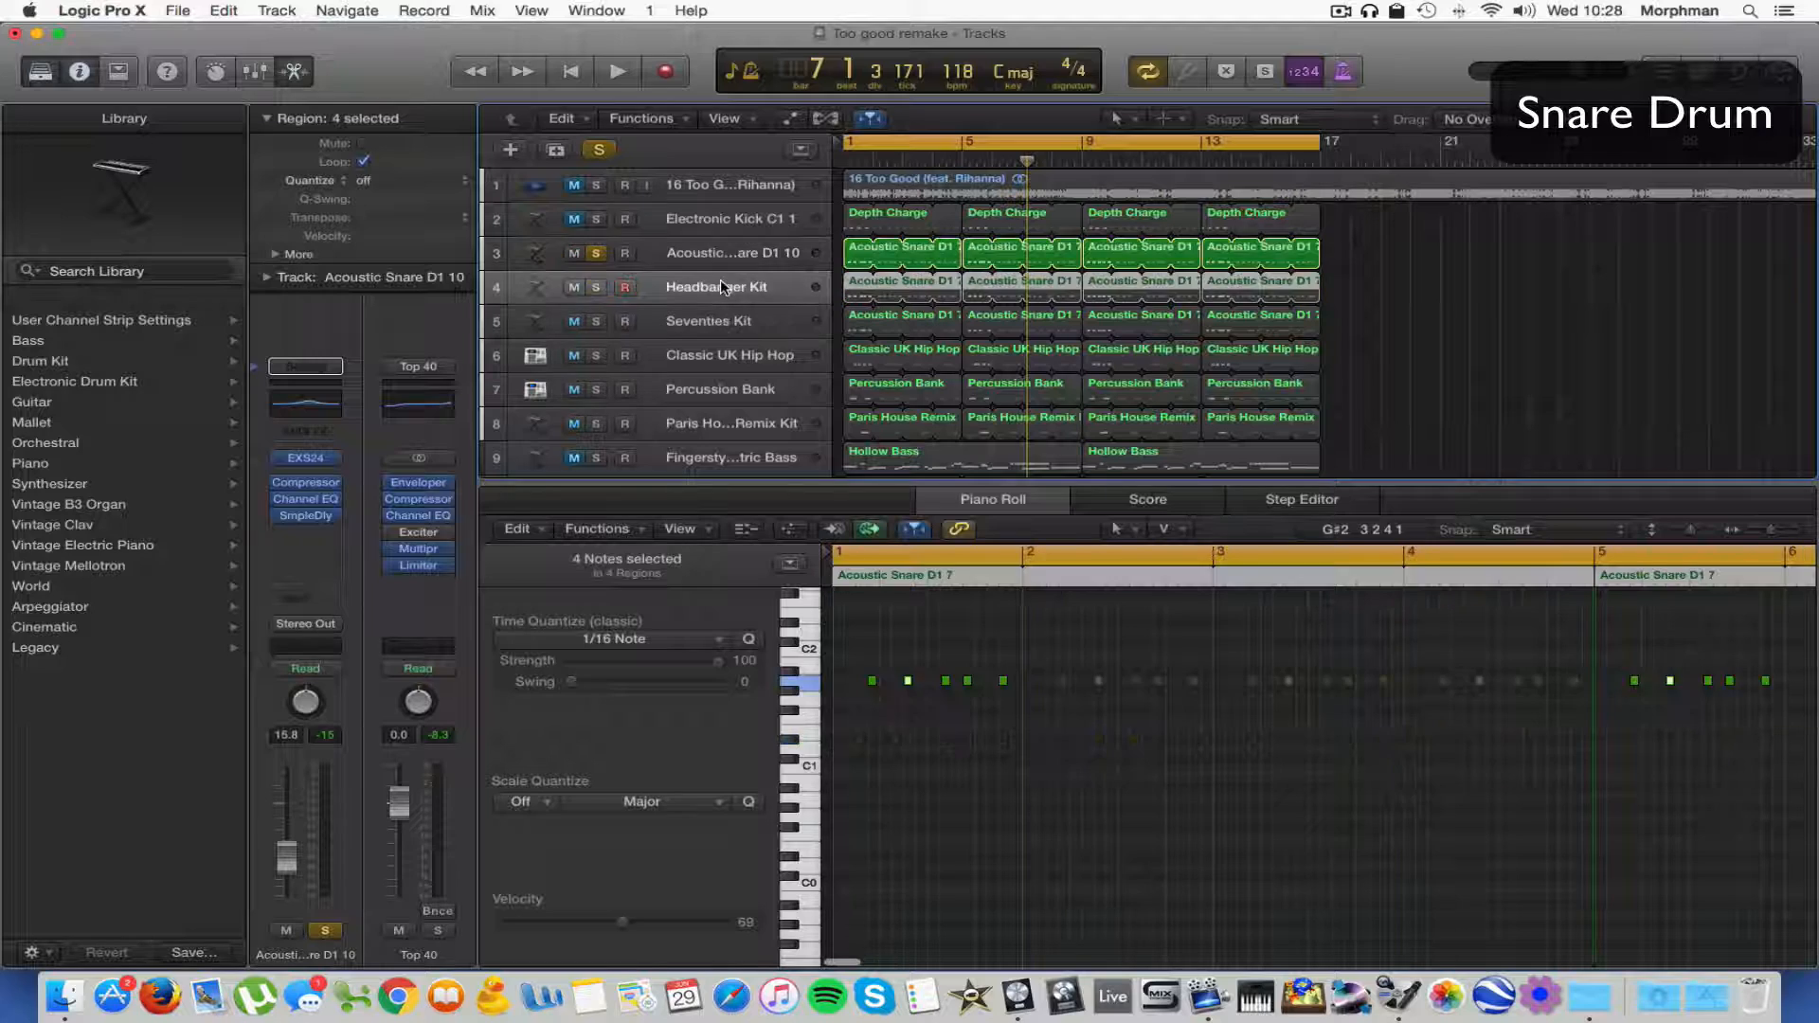
{"action": "left_click", "coordinate": [597, 288]}
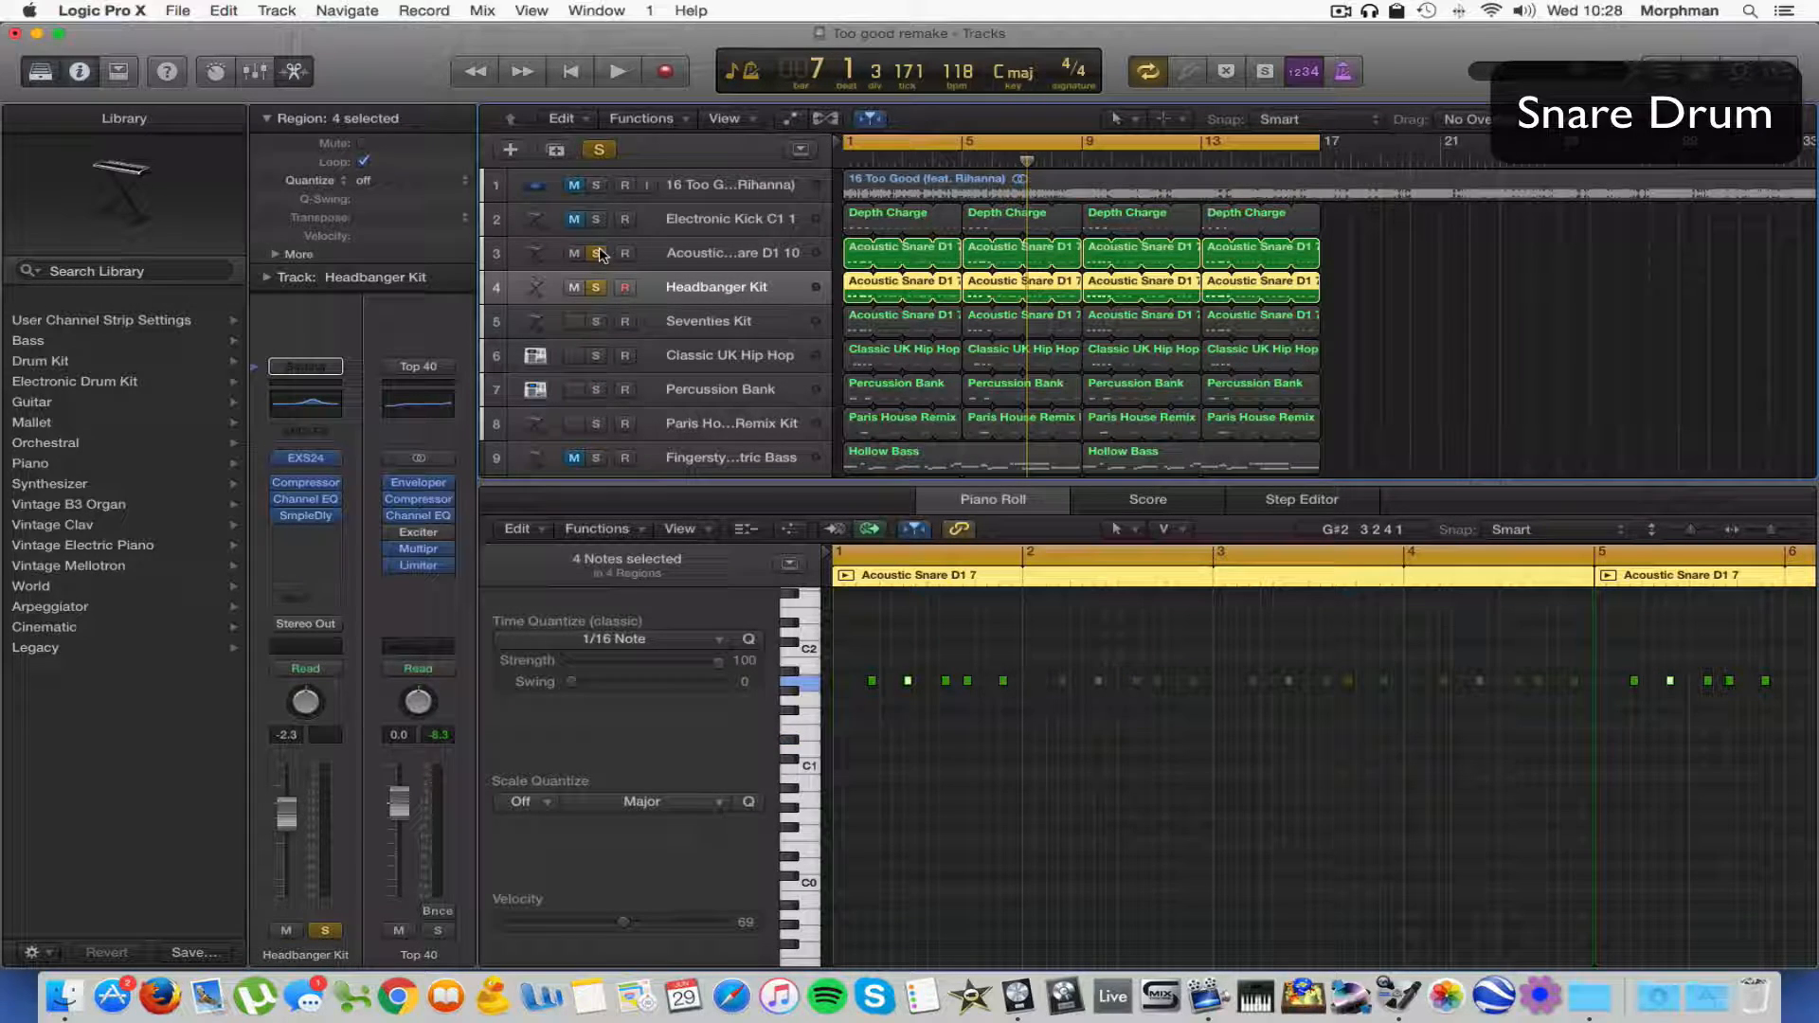
{"action": "key", "text": "space"}
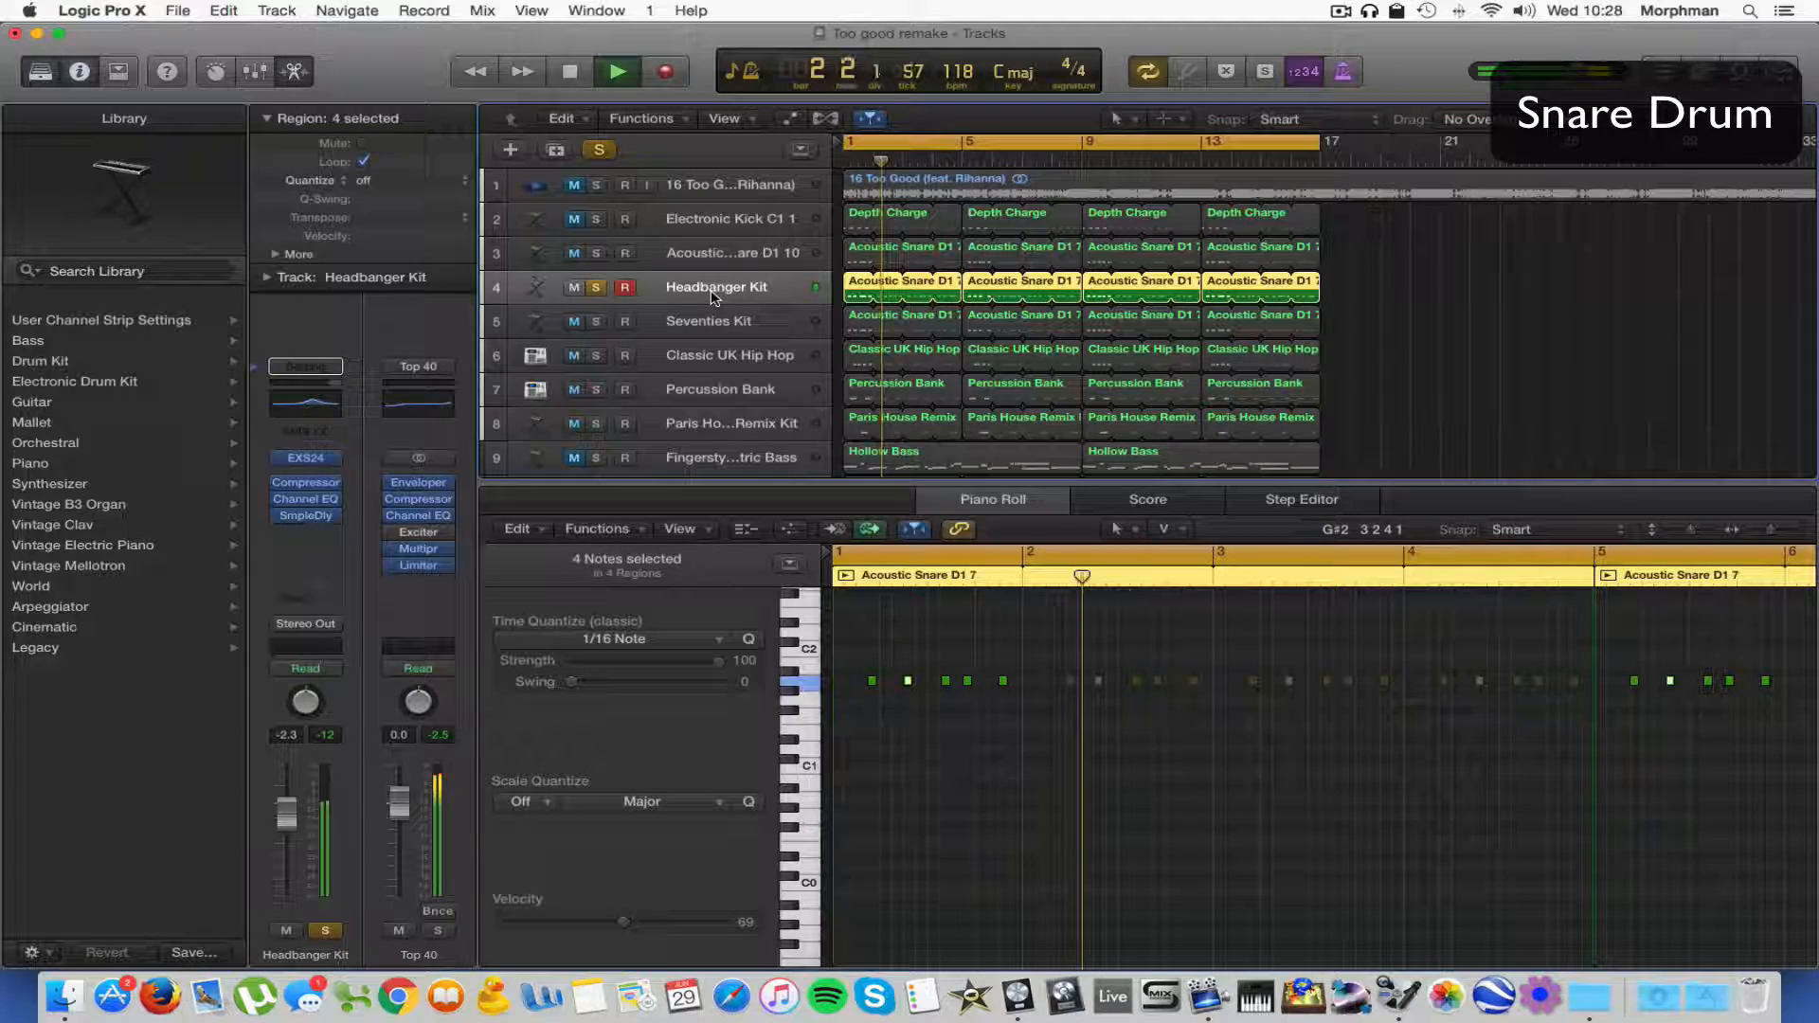
{"action": "left_click", "coordinate": [595, 252]}
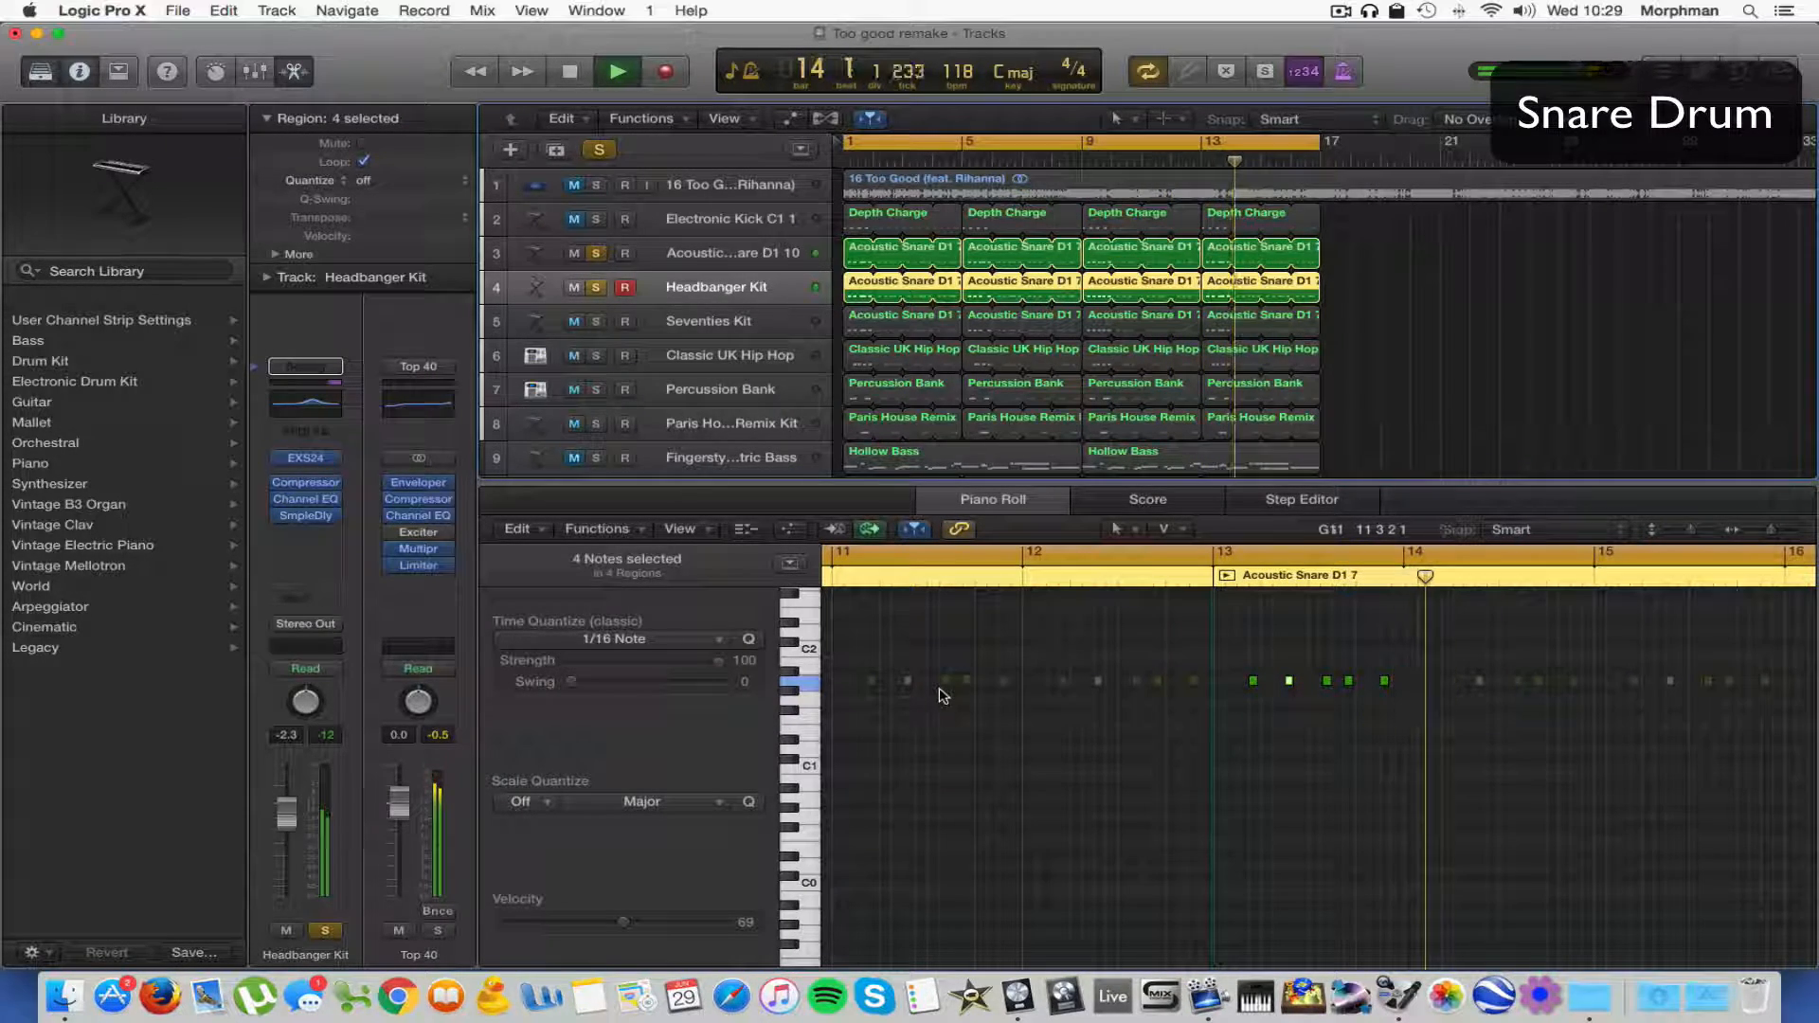
{"action": "key", "text": "space"}
{"action": "key", "text": "Return"}
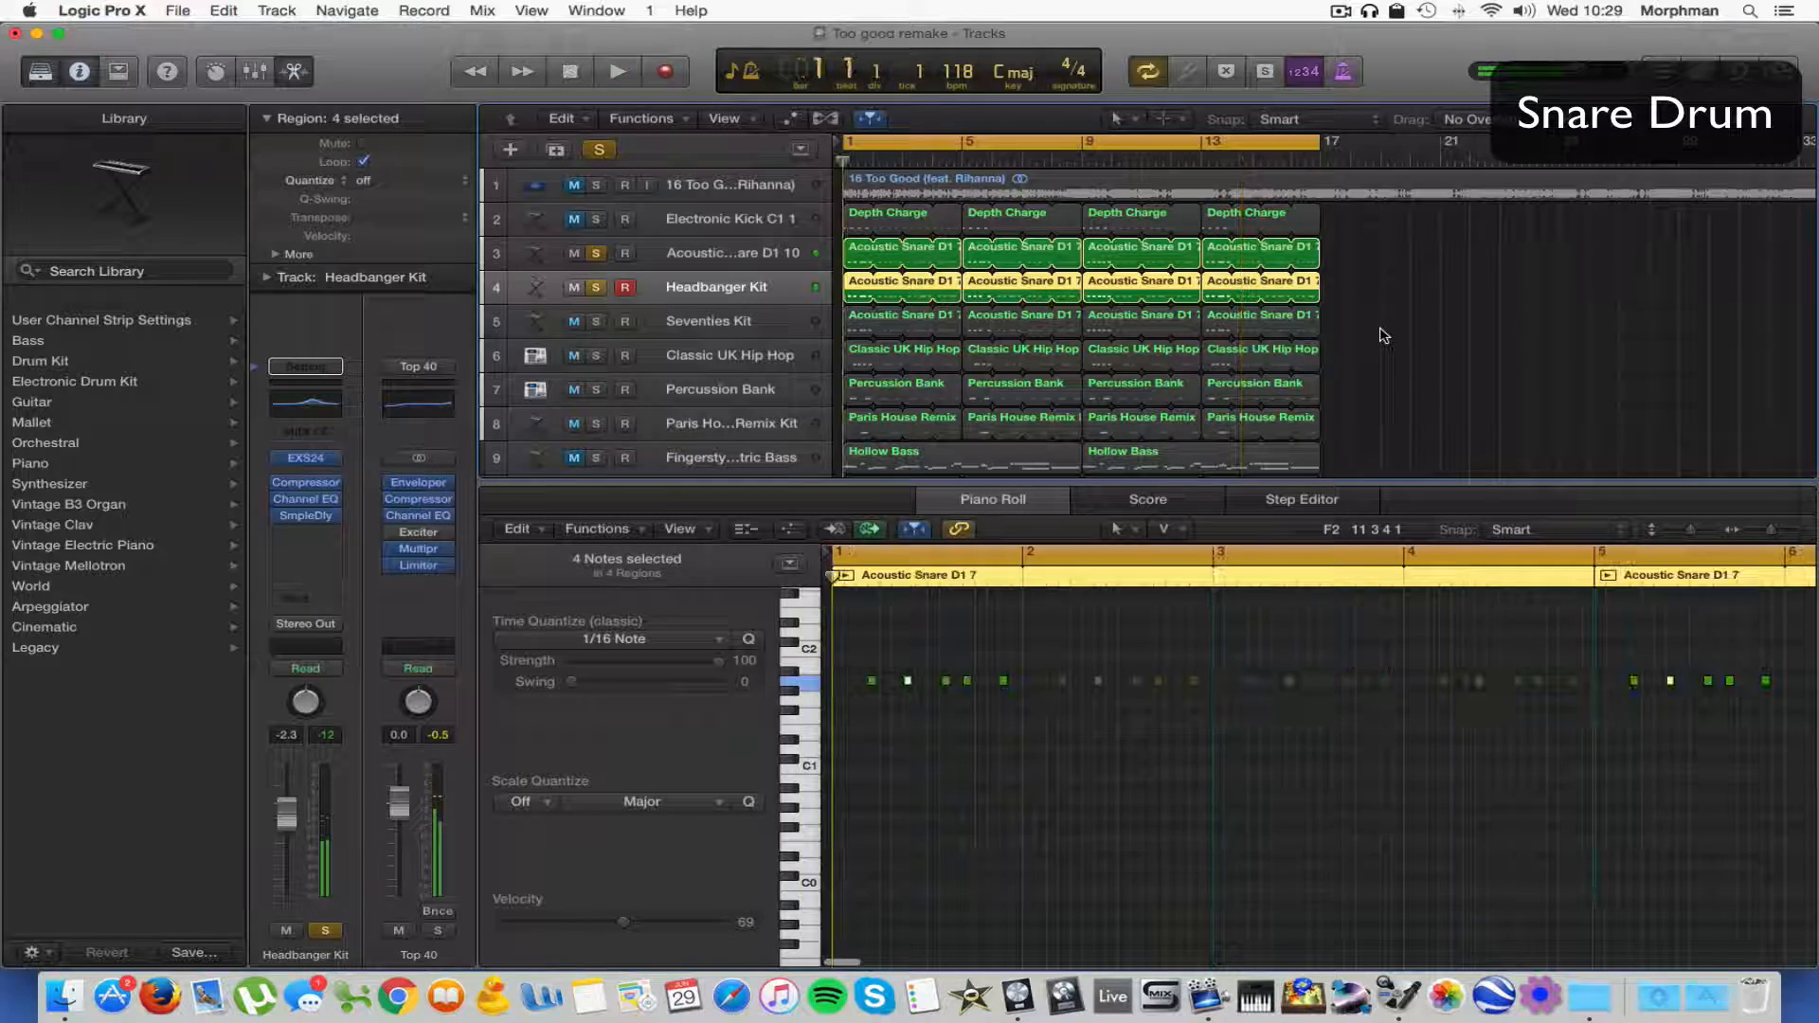
{"action": "scroll", "coordinate": [938, 708], "scroll_direction": "up", "scroll_amount": 10}
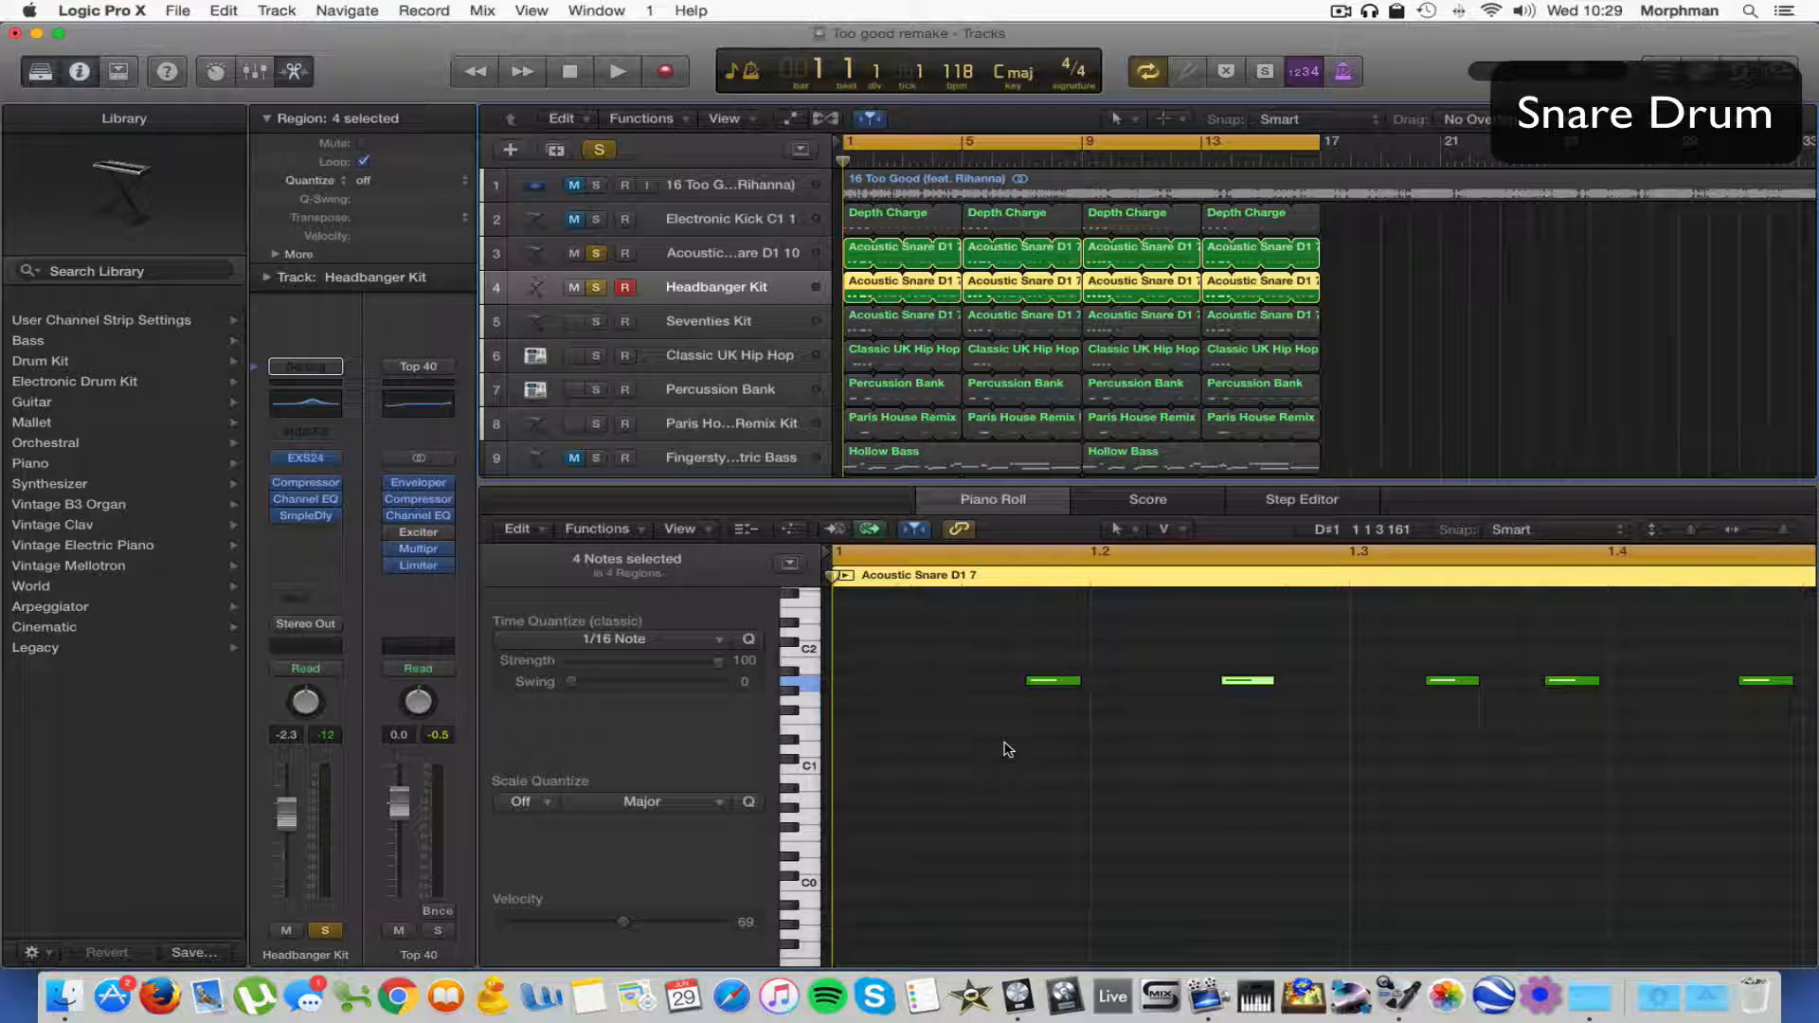
{"action": "scroll", "coordinate": [1008, 746], "scroll_direction": "down", "scroll_amount": 10}
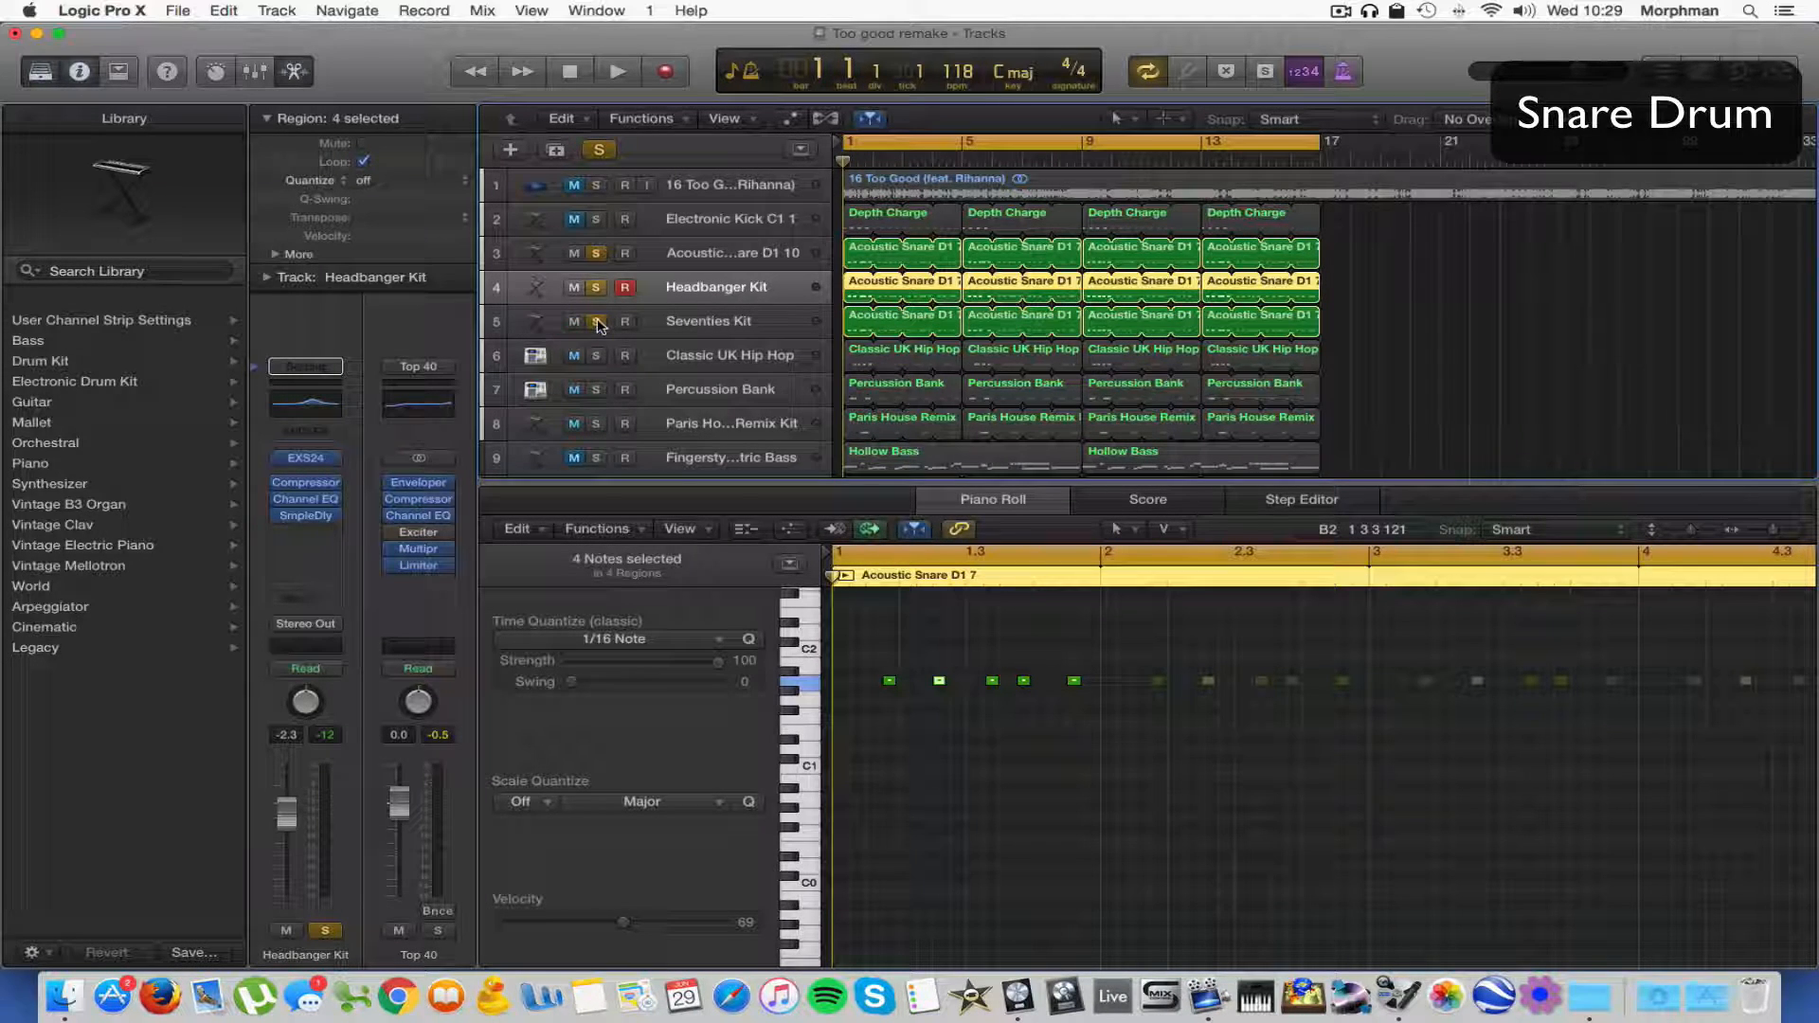
Audition the soloed Seventies Kit track with the other two snare layers, and add the Electronic Kick C1 1 track to the solo.
{"action": "left_click", "coordinate": [740, 325]}
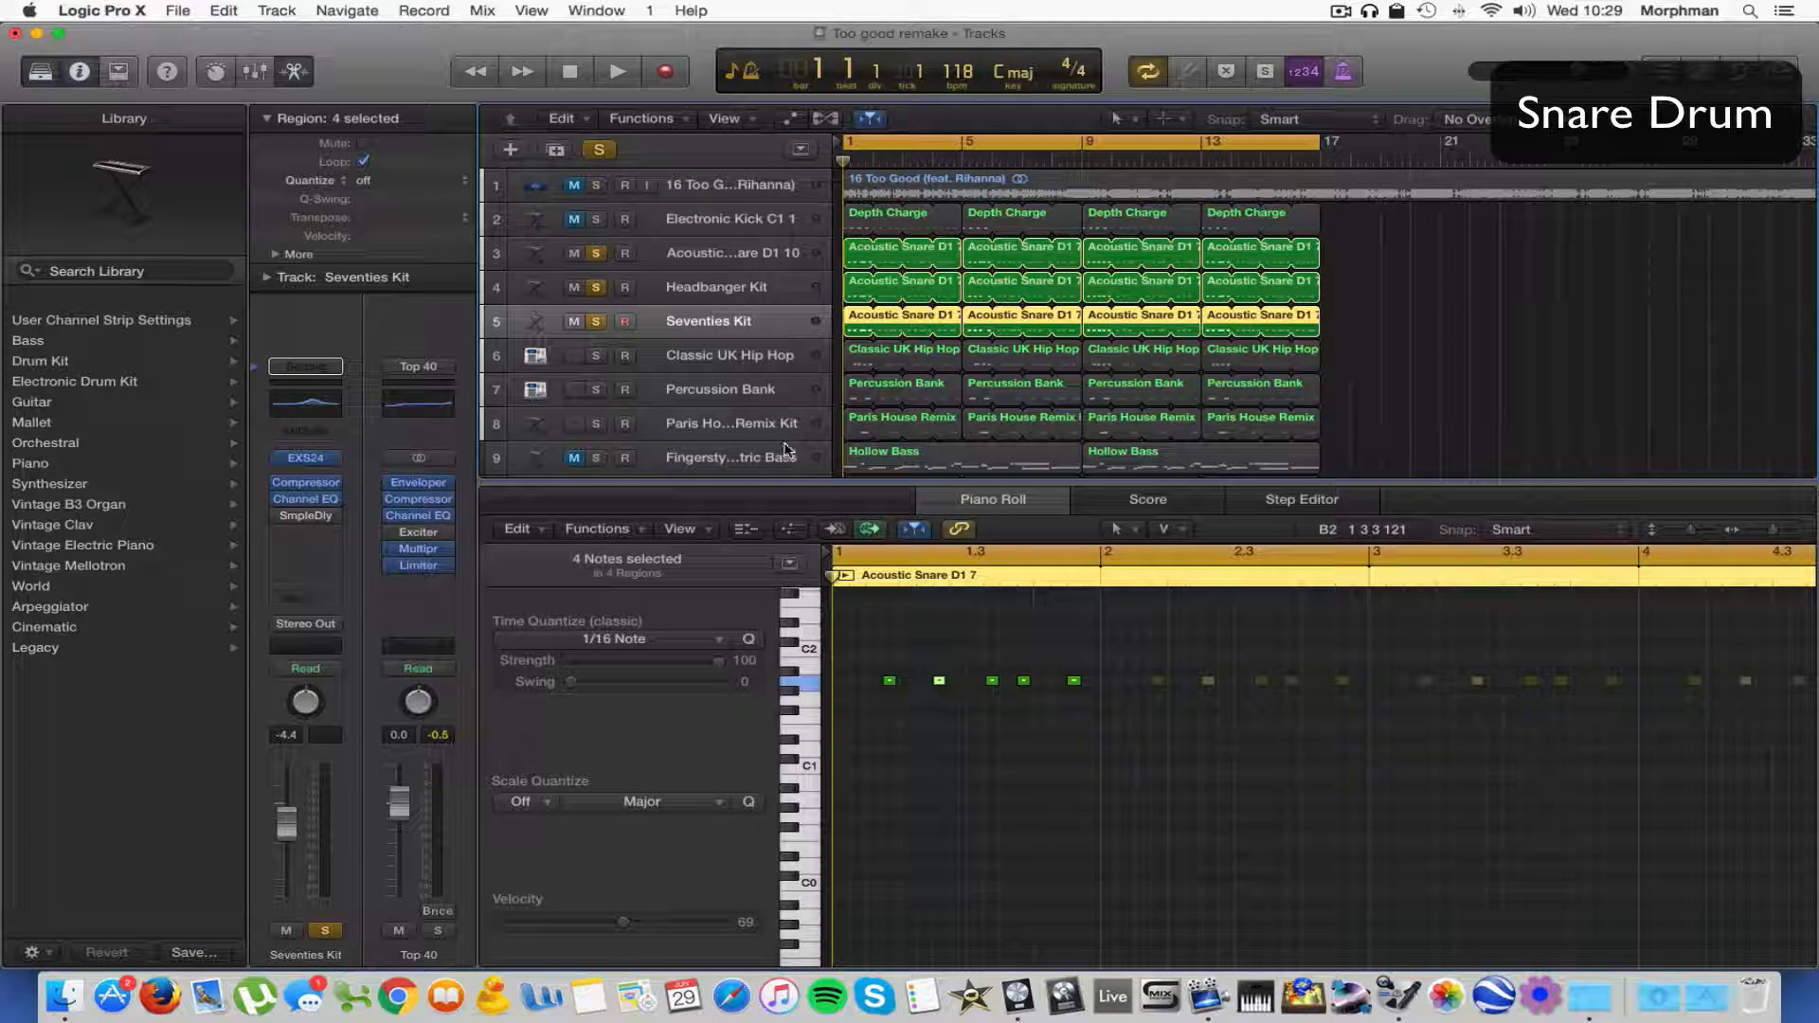
{"action": "key", "text": "space"}
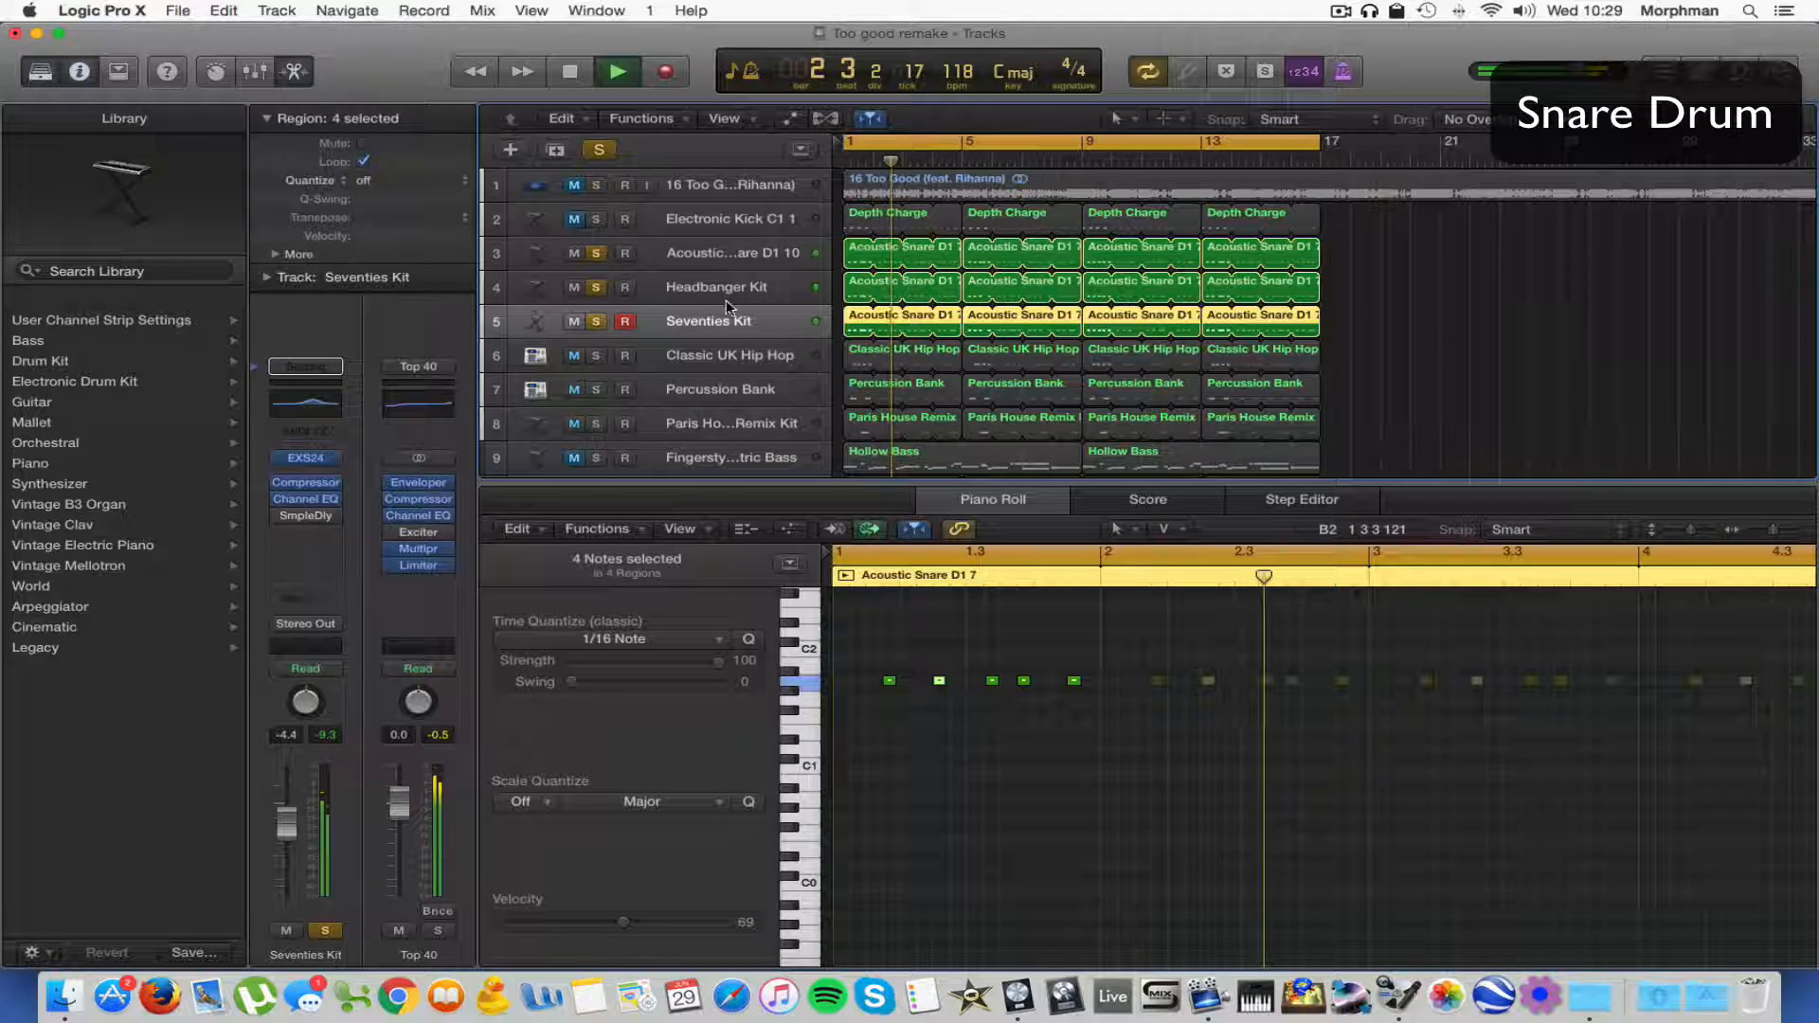
{"action": "left_click", "coordinate": [596, 219]}
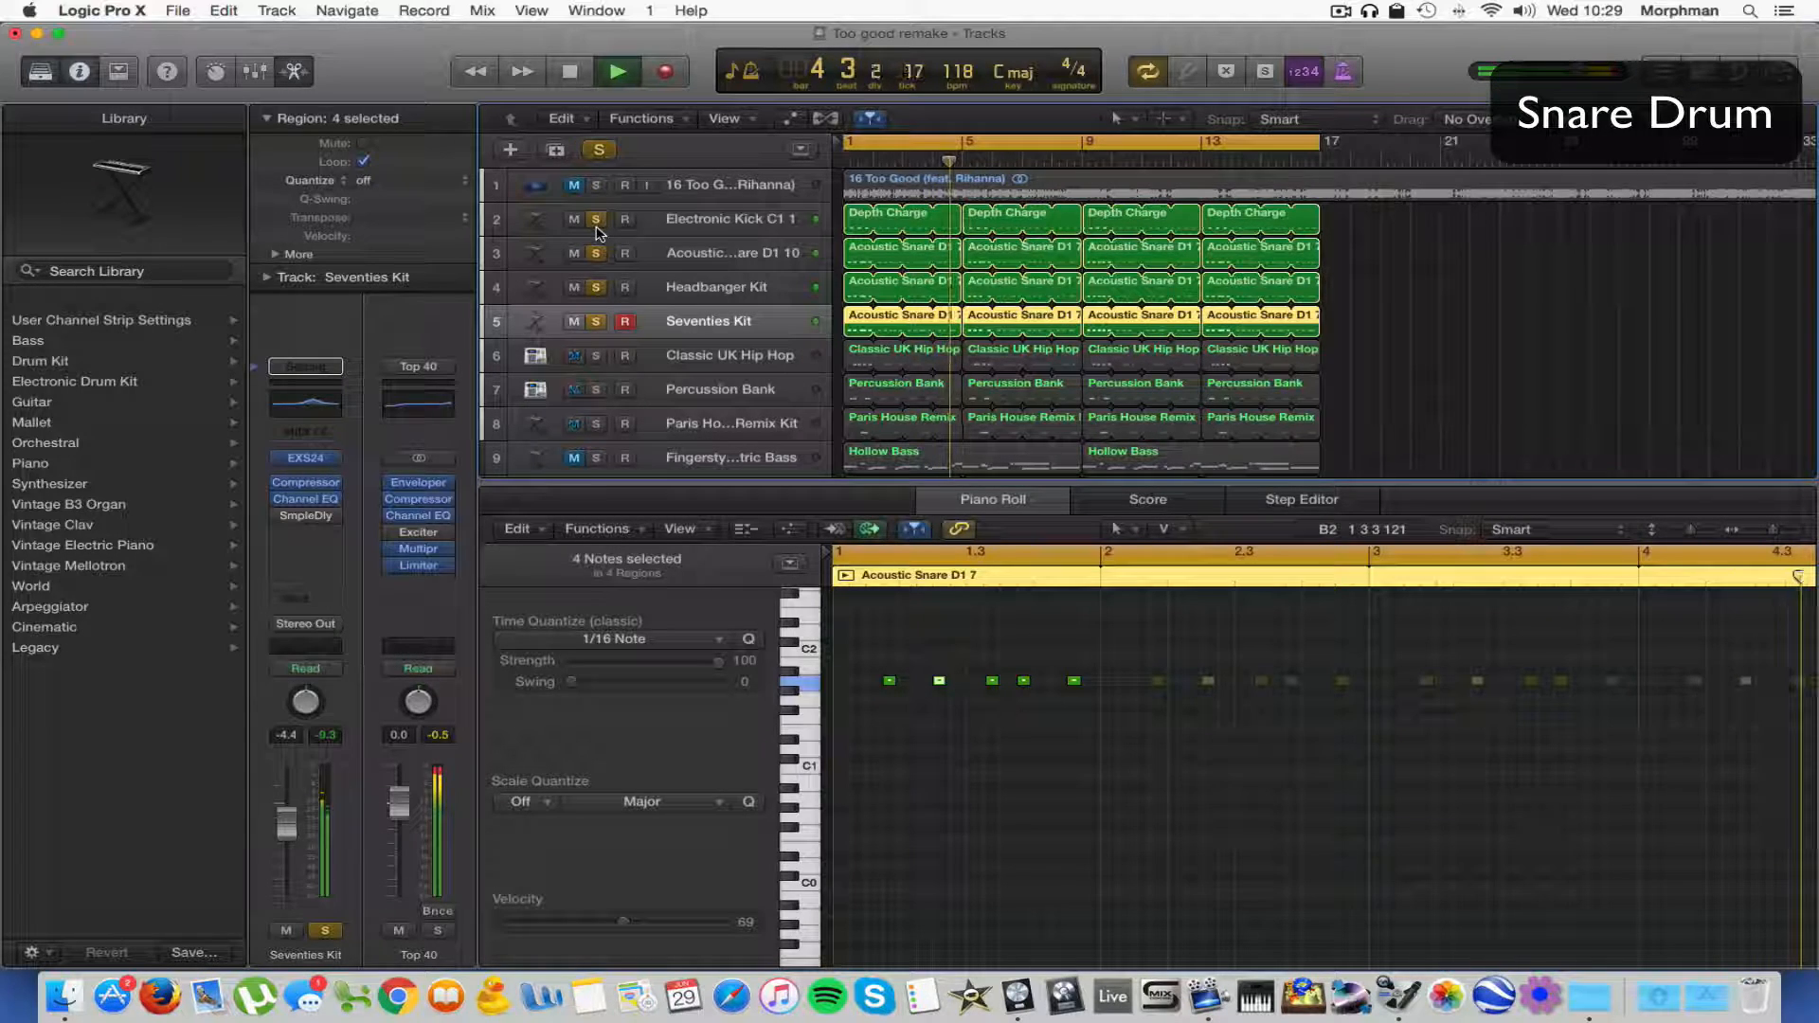
{"action": "key", "text": "space"}
{"action": "key", "text": "space"}
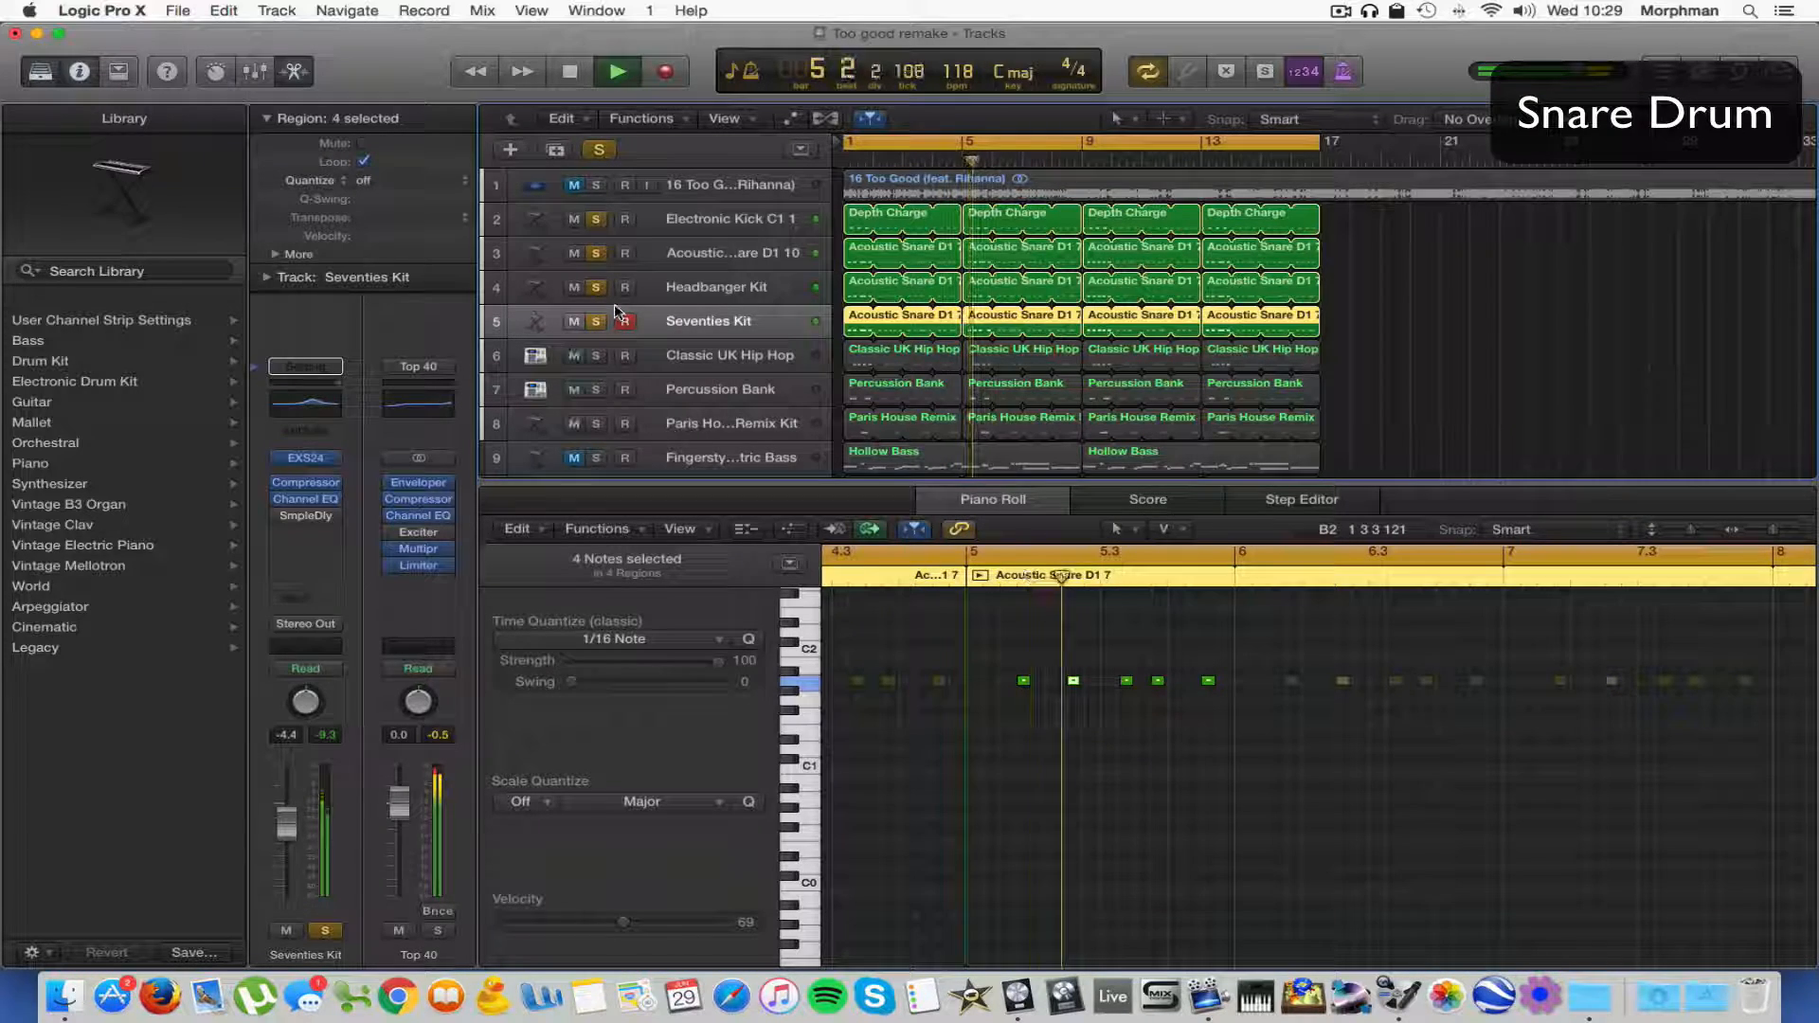
{"action": "left_click", "coordinate": [689, 287]}
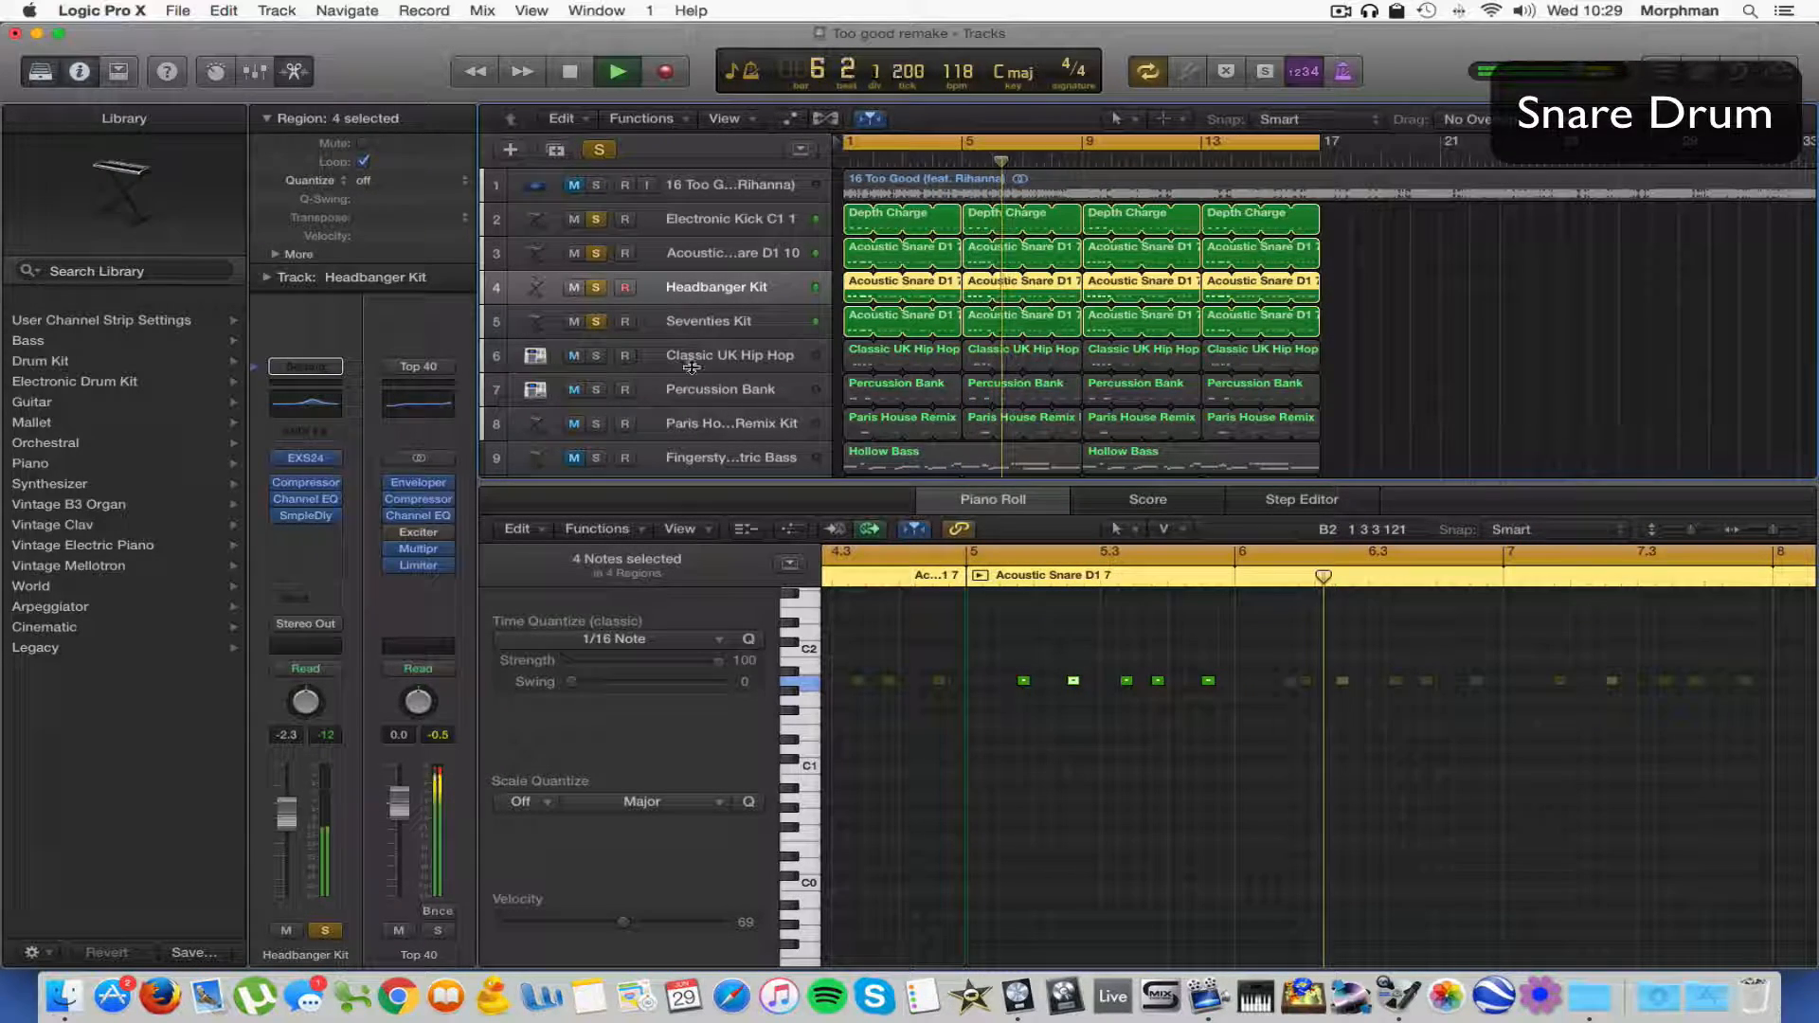
{"action": "key", "text": "space"}
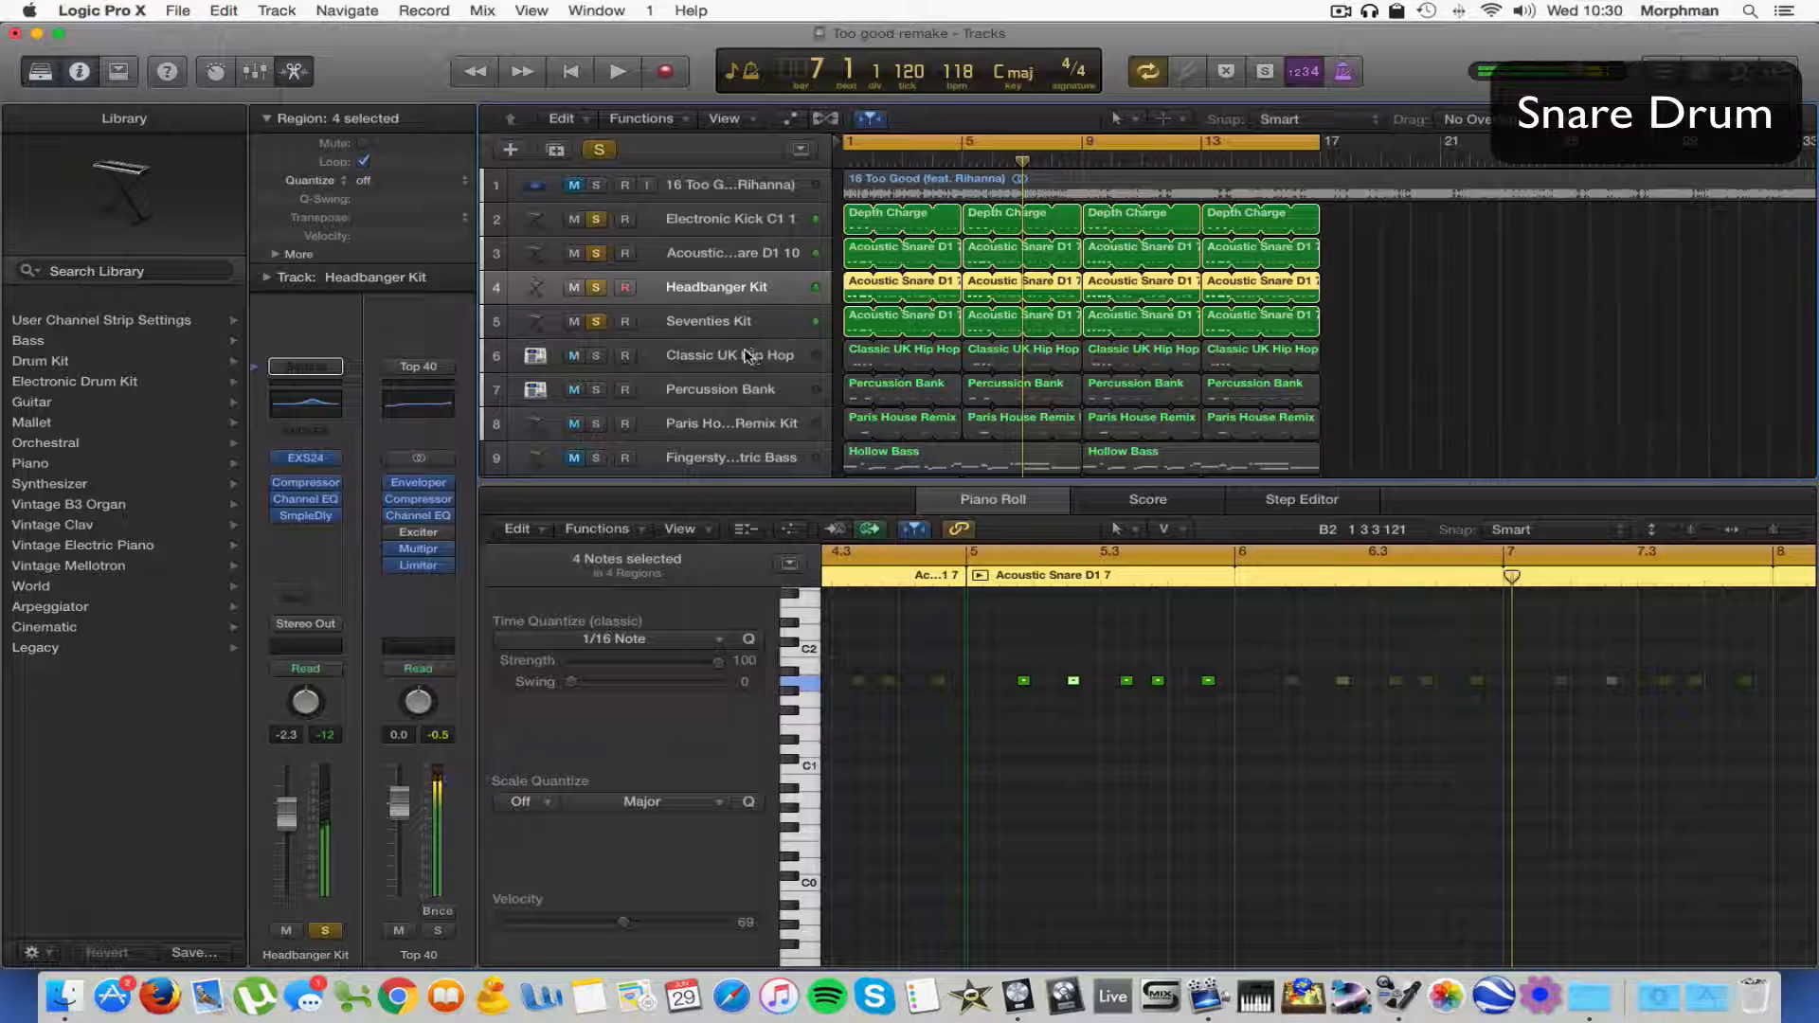
Select the Classic UK Hip Hop track, solo it exclusively and start playback.
{"action": "left_click", "coordinate": [650, 368]}
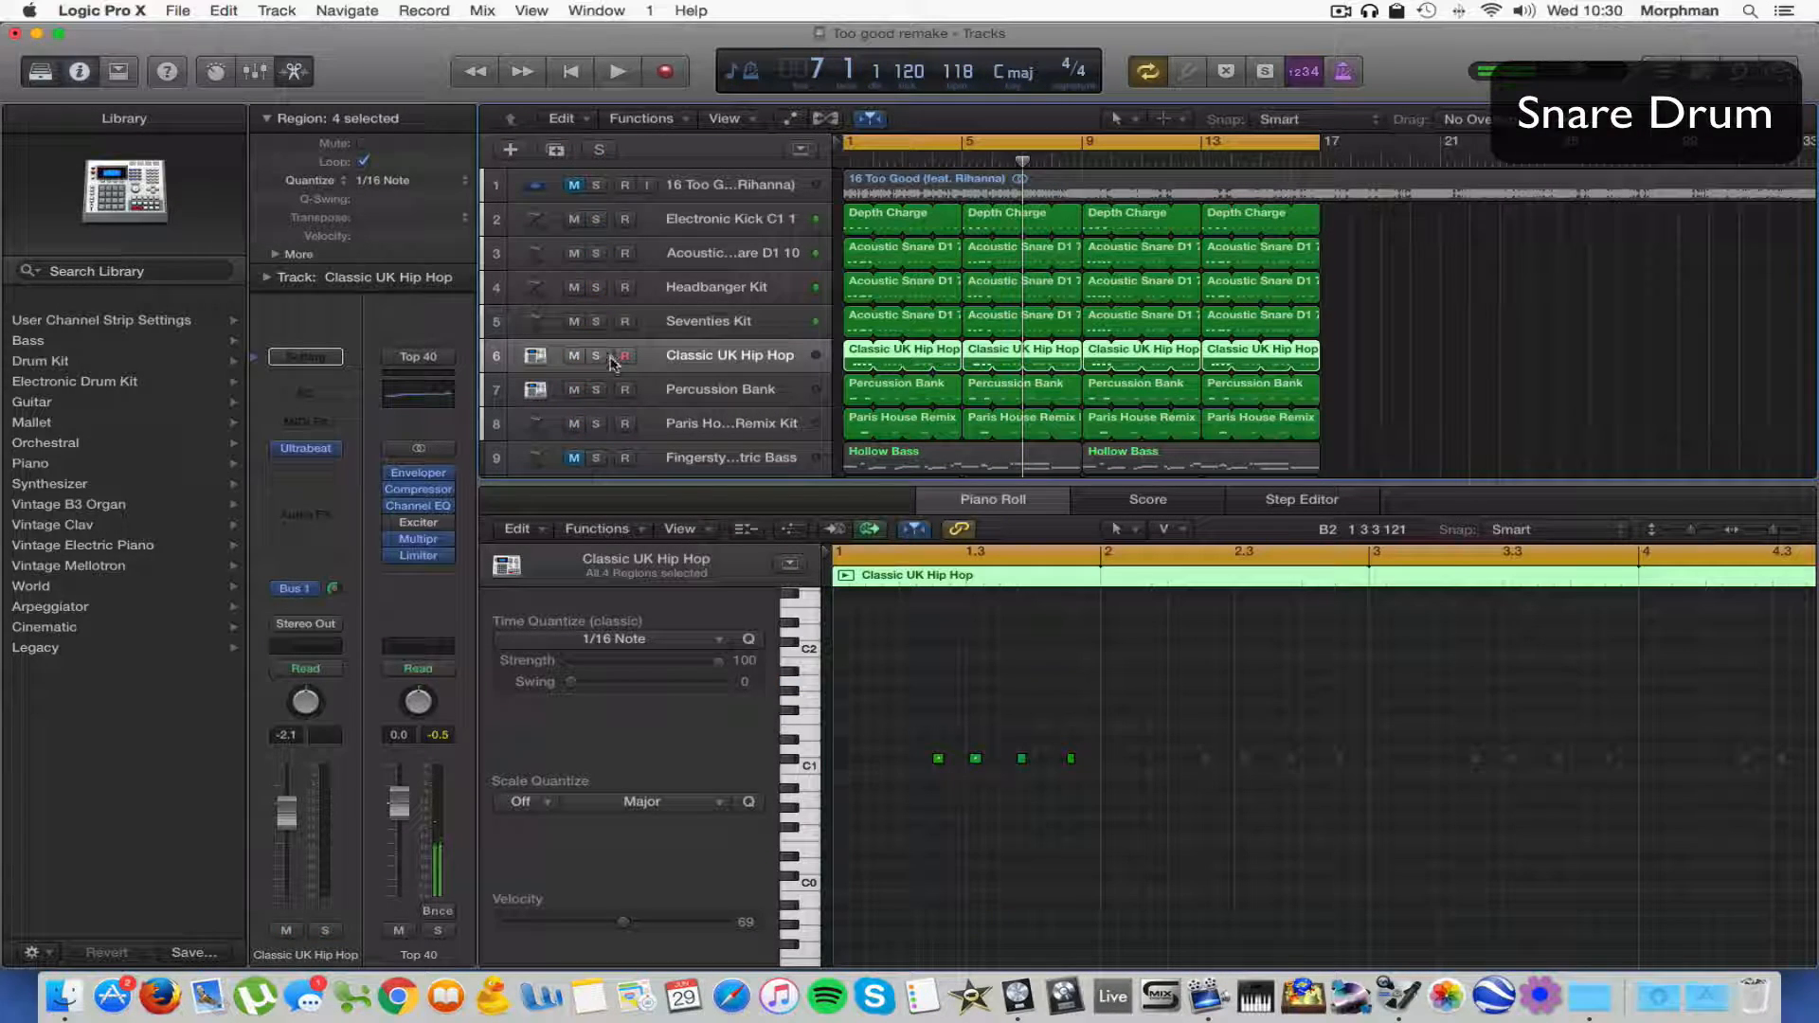
{"action": "left_click", "coordinate": [597, 356], "text": "alt"}
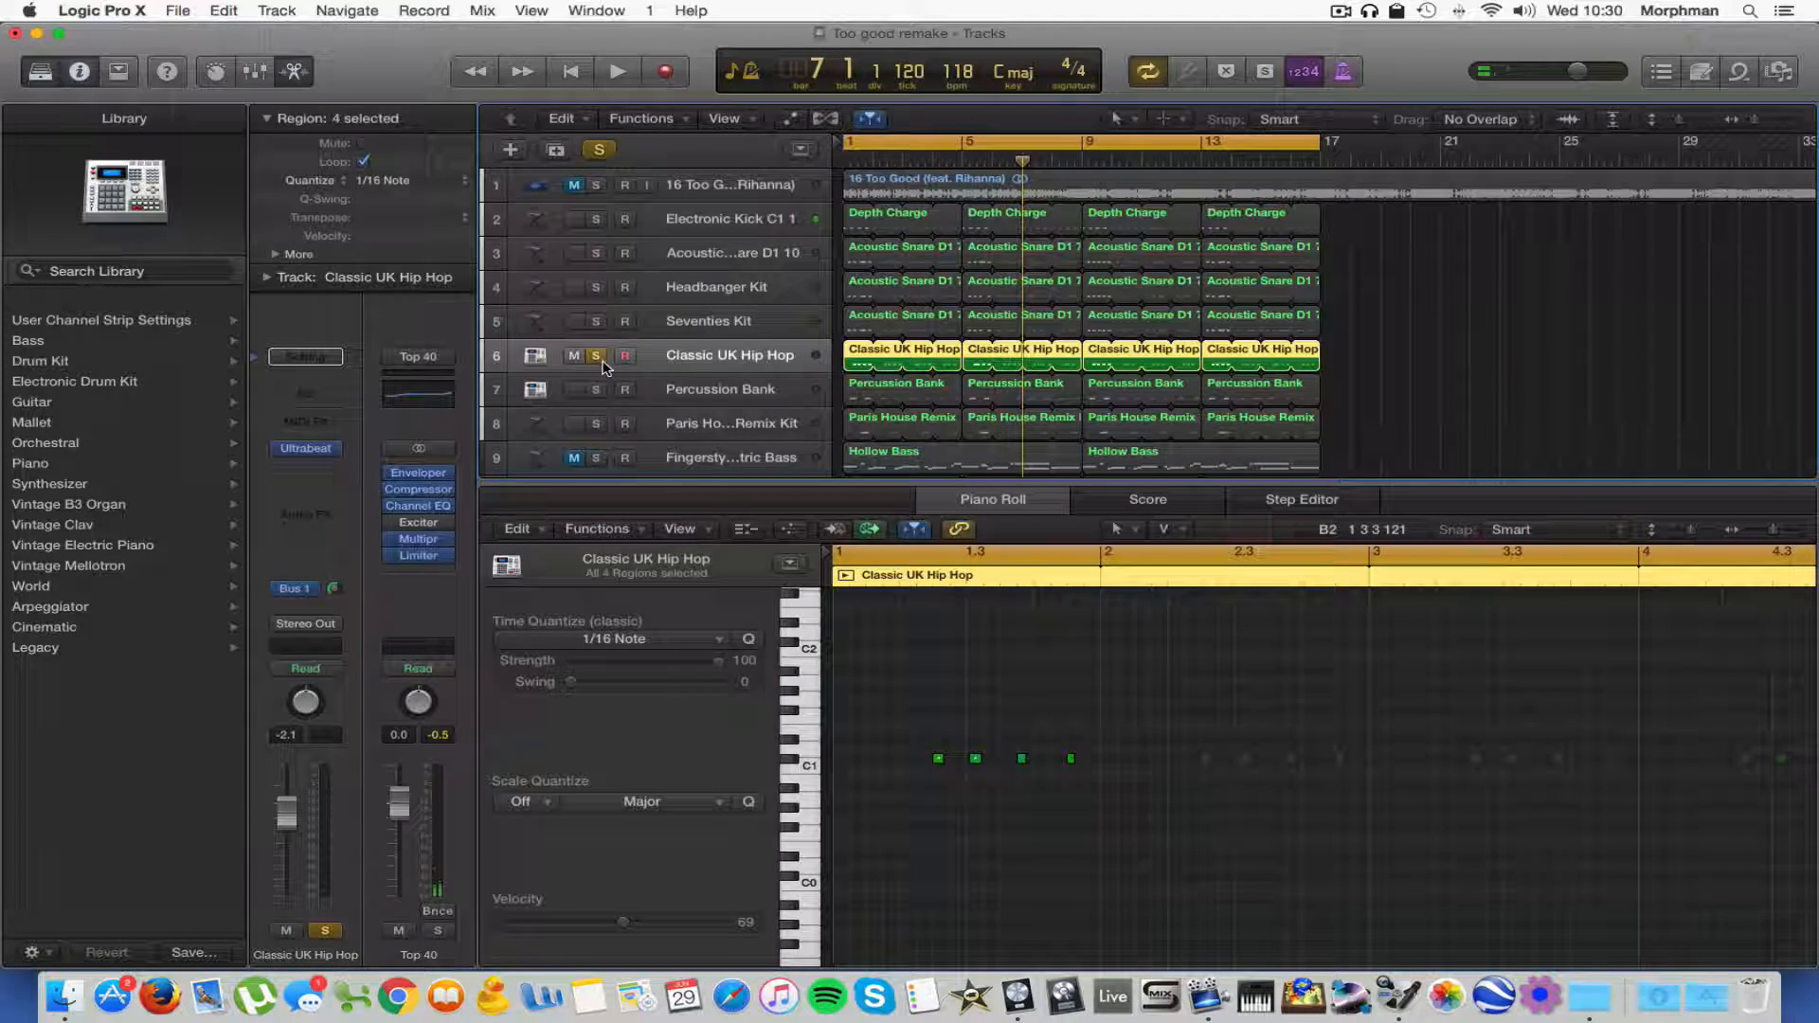
{"action": "key", "text": "space"}
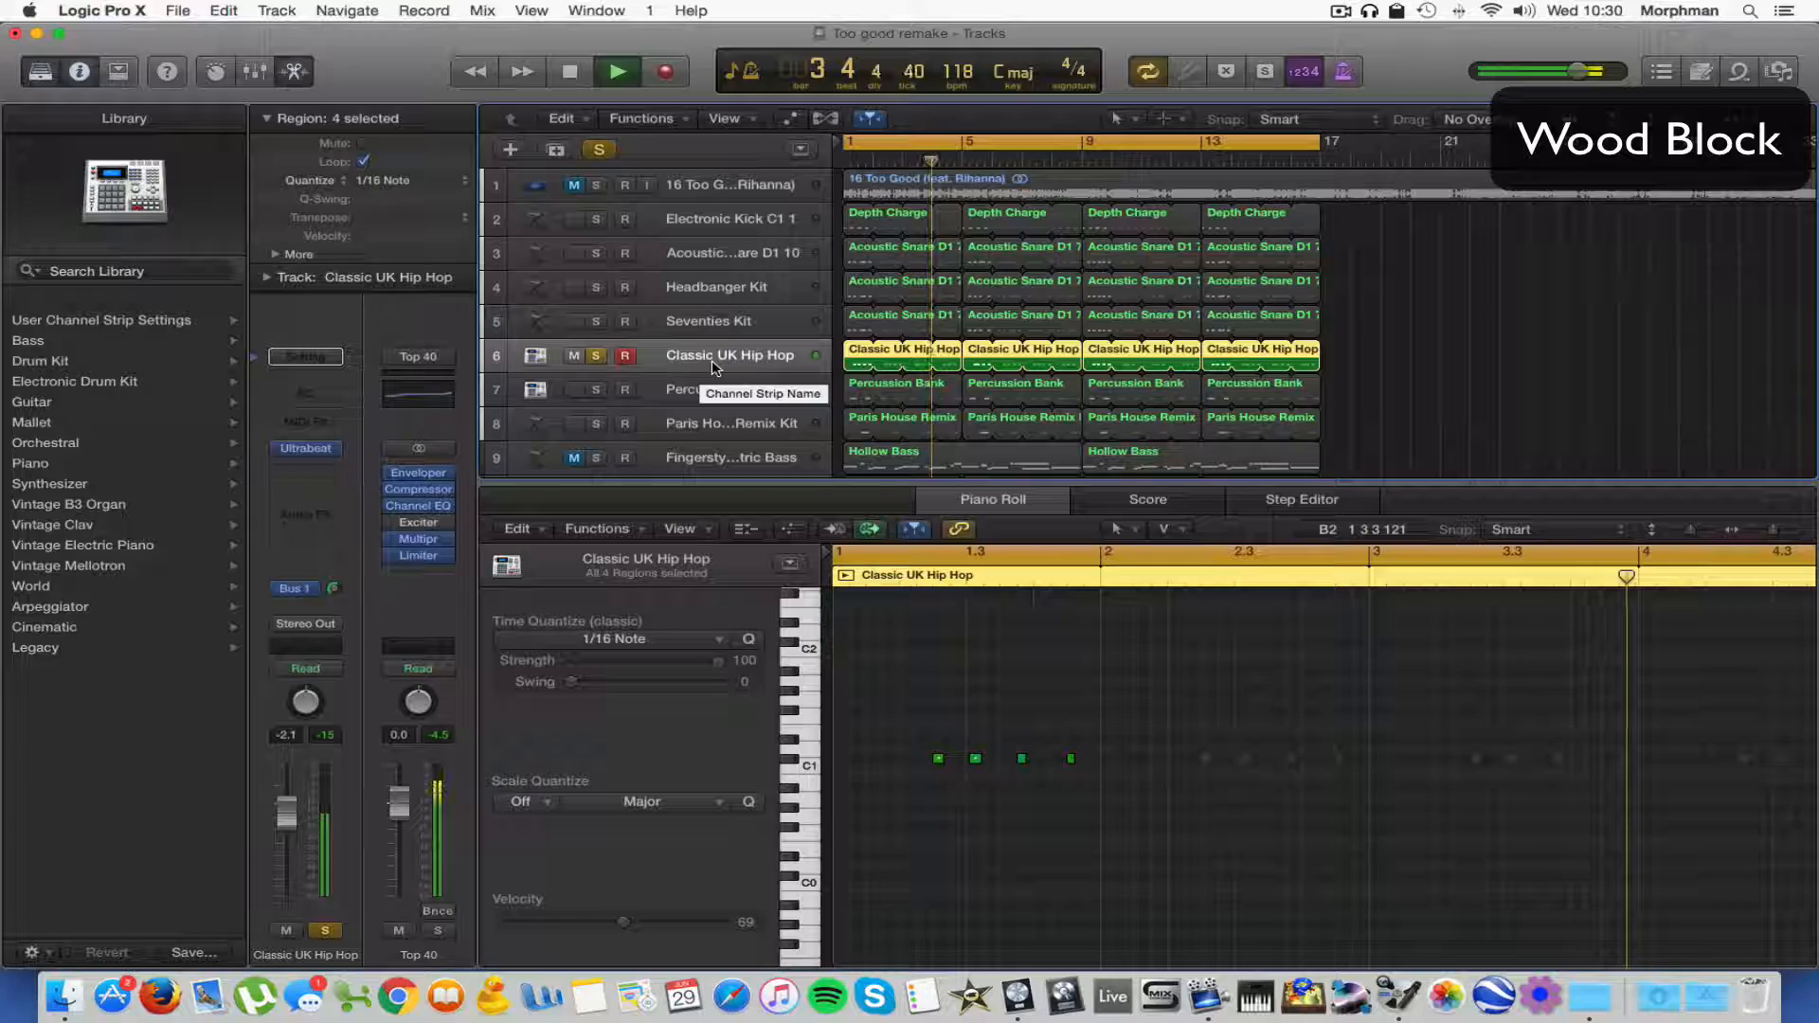
Examine the Block sound's pitch in the Classic UK Hip Hop track's Ultrabeat, close it and show the Bus 1 send's aux channel strip.
{"action": "left_click", "coordinate": [306, 451]}
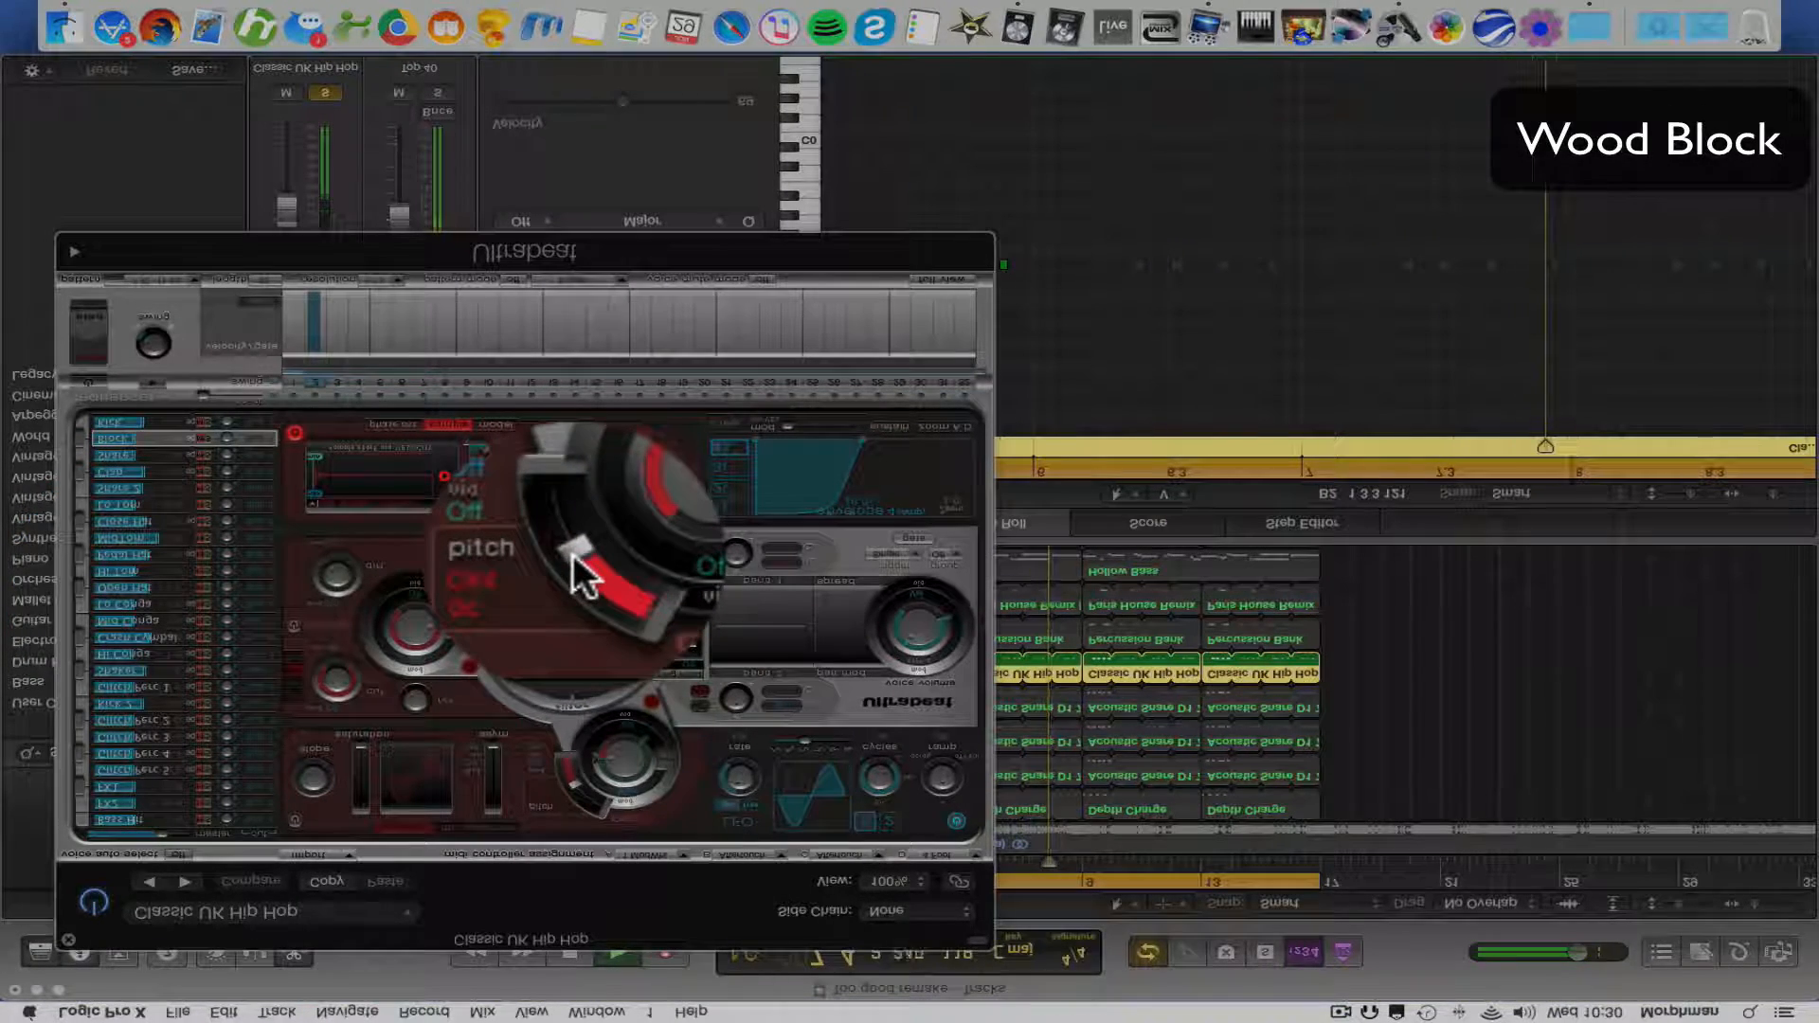
{"action": "left_click_drag", "start_coordinate": [573, 554], "coordinate": [572, 554]}
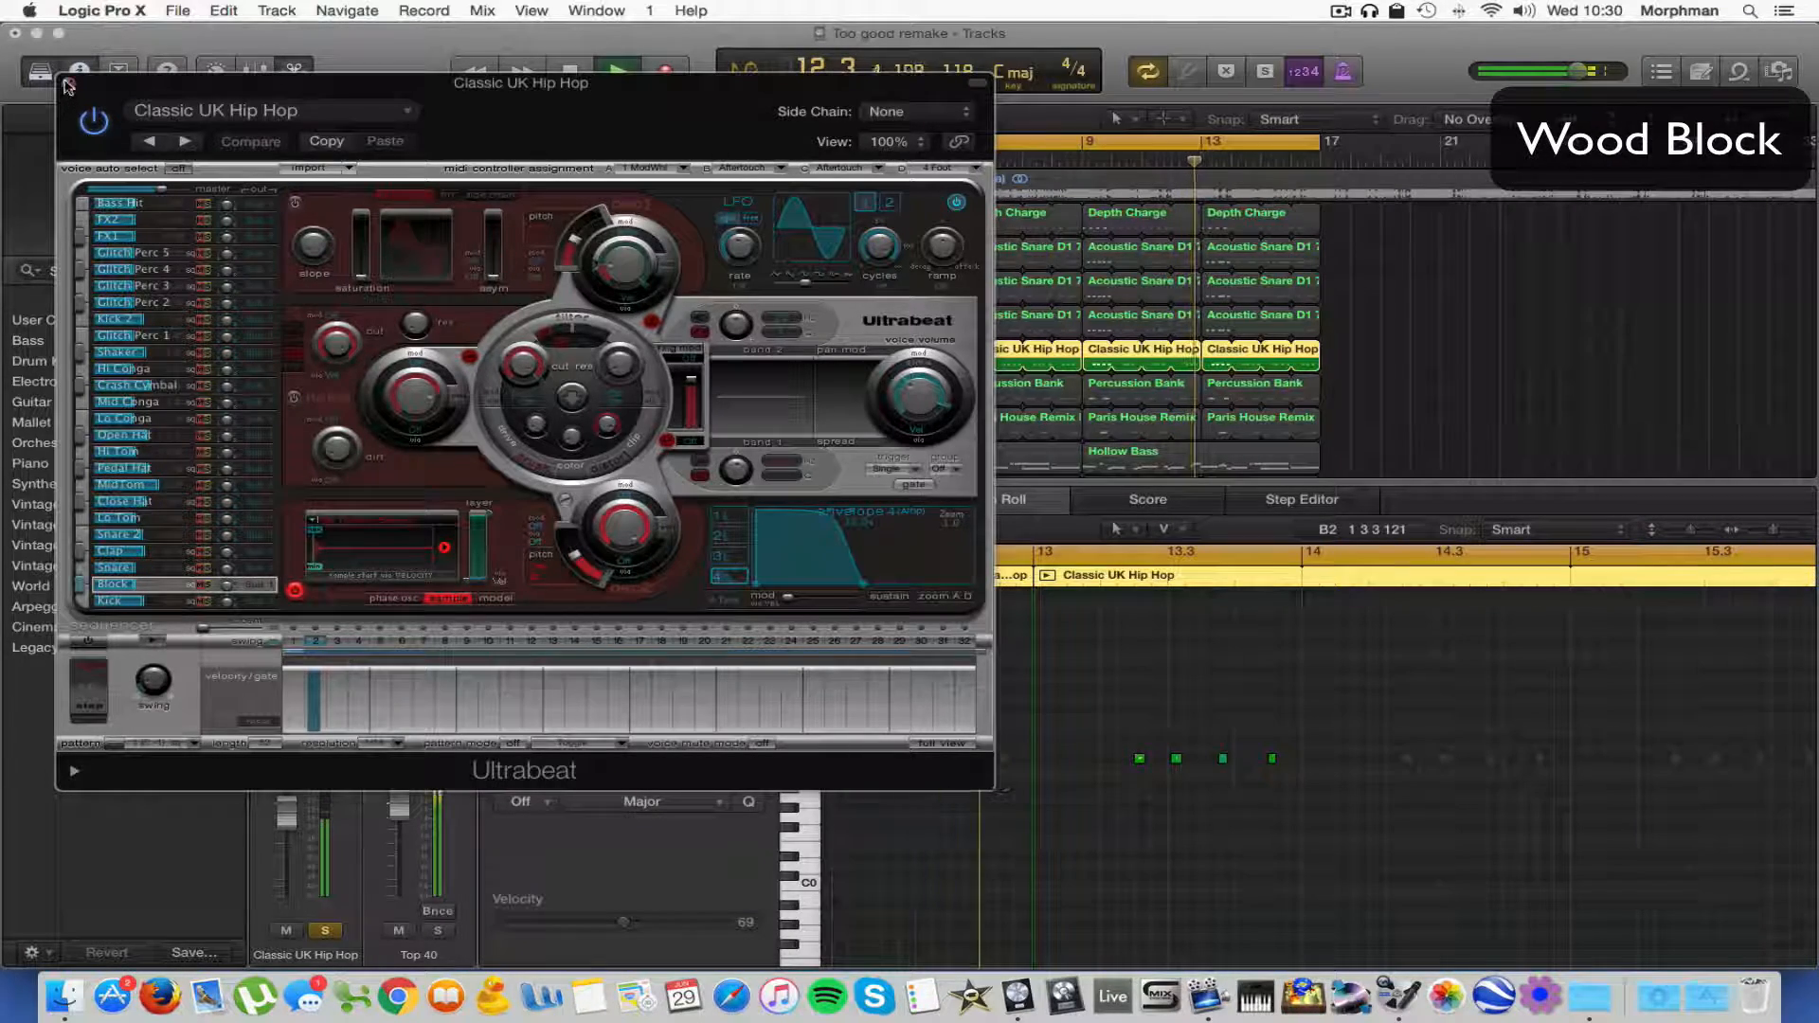
{"action": "left_click", "coordinate": [67, 85]}
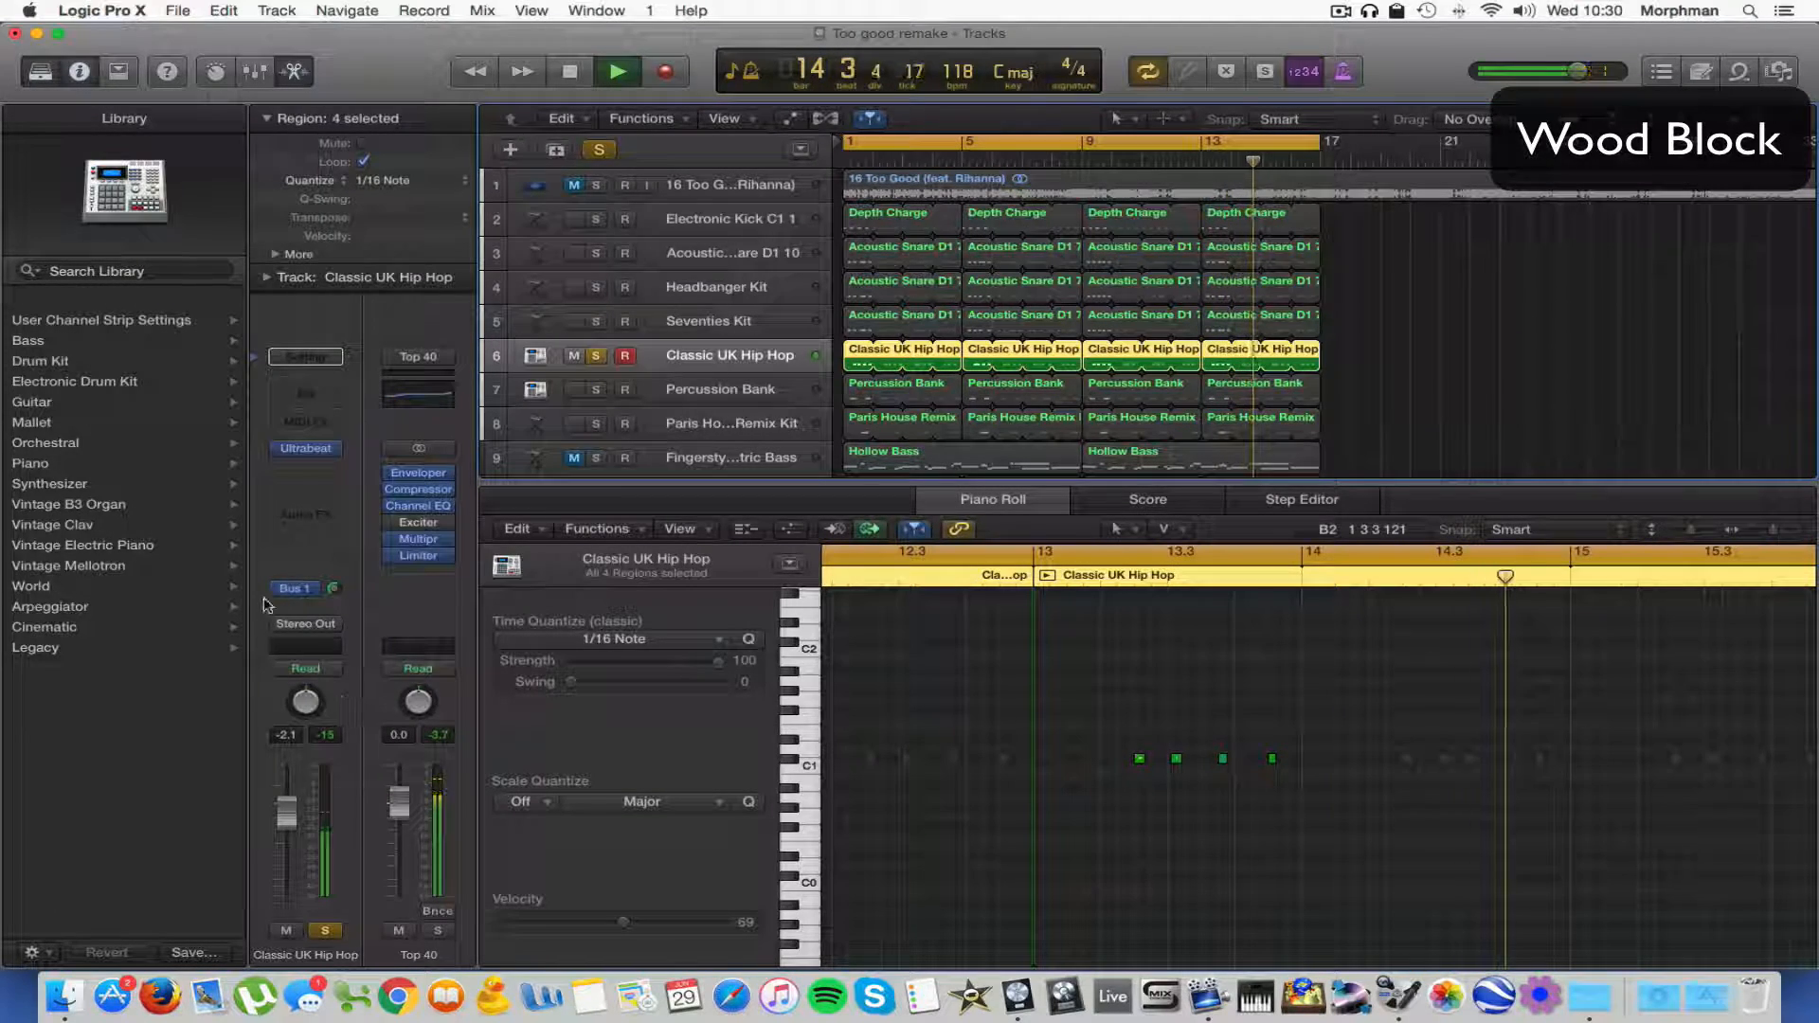
{"action": "left_click", "coordinate": [298, 590]}
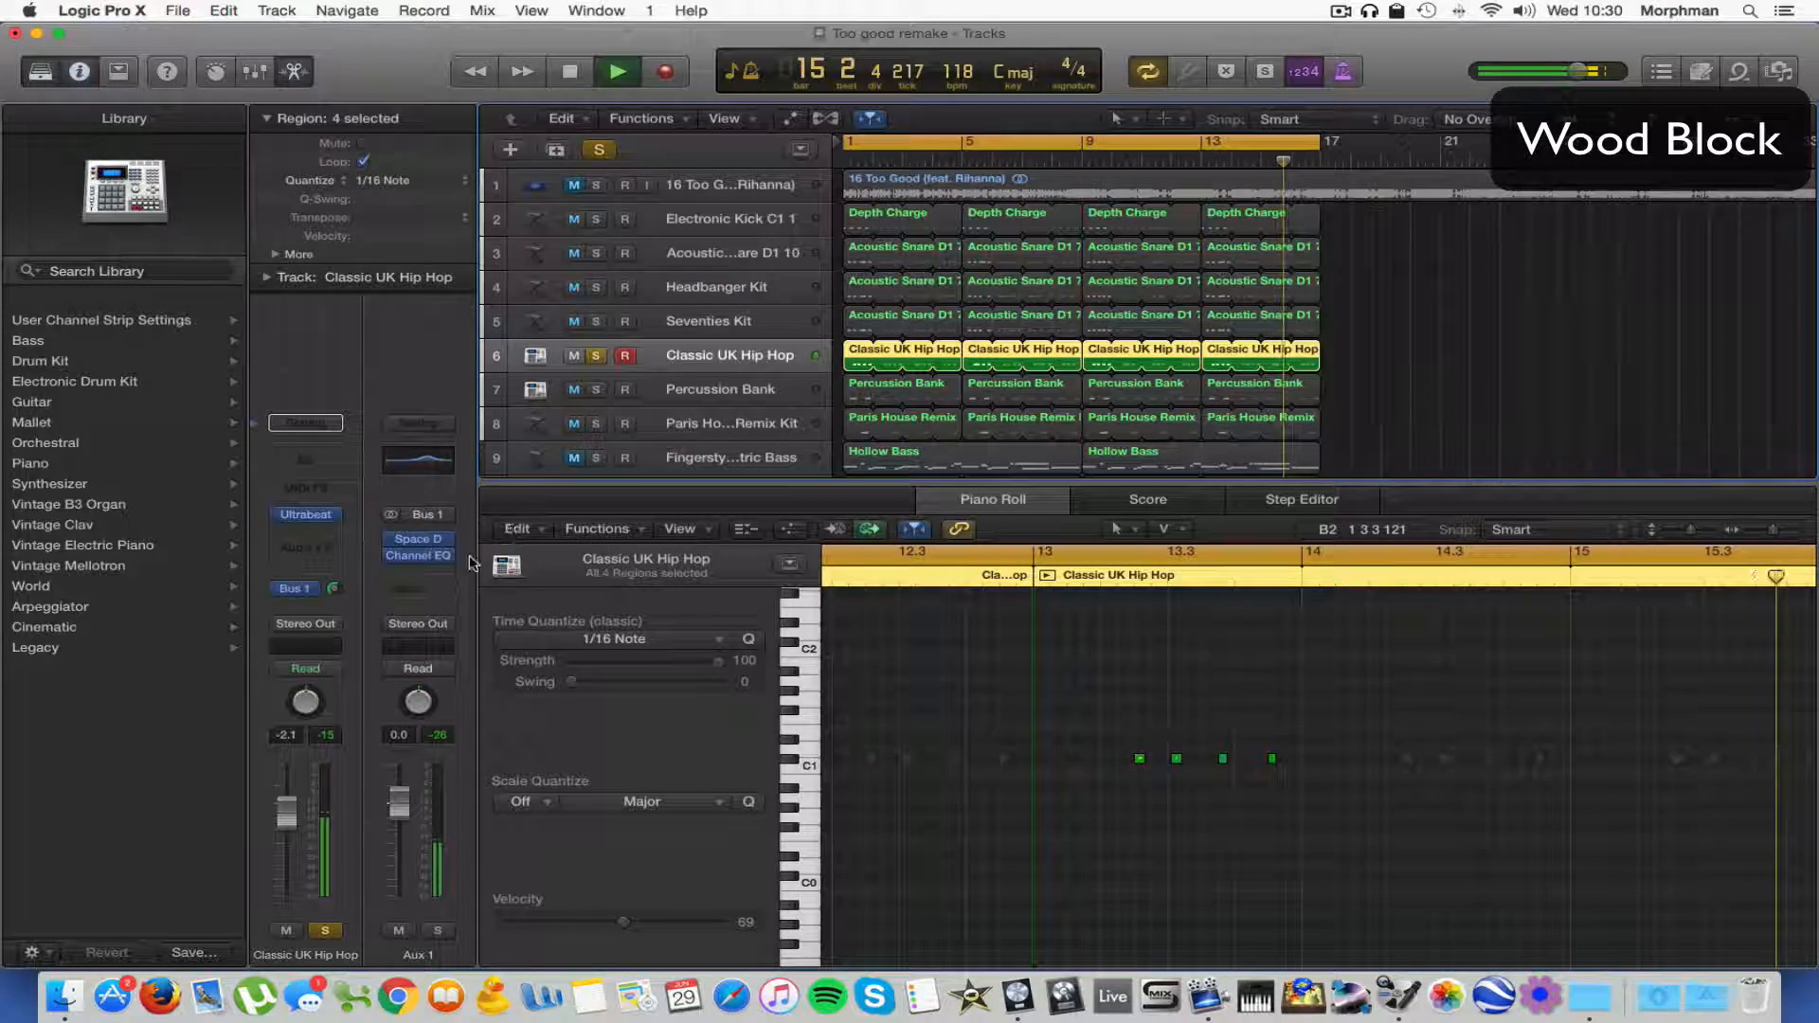
Examine Aux 1's Space Designer reverb, and compare the wood block with the aux's Channel EQ bypassed and re-enabled.
{"action": "left_click", "coordinate": [413, 539]}
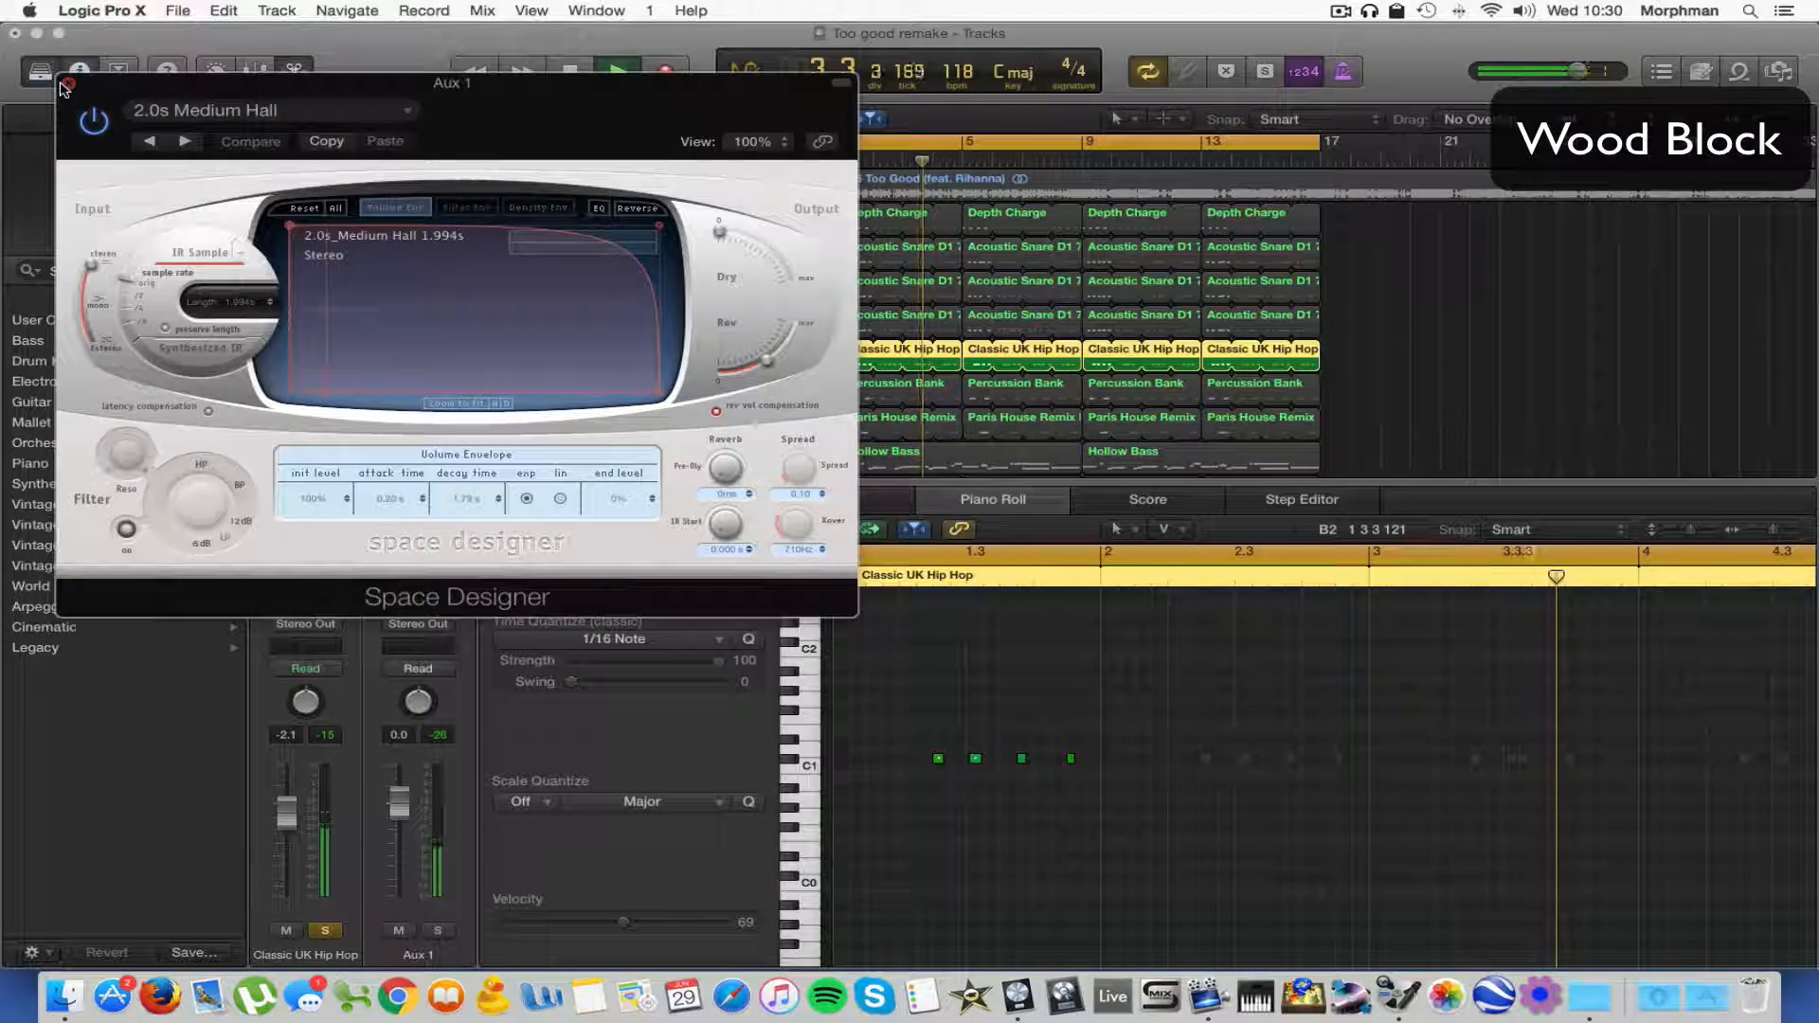
{"action": "left_click", "coordinate": [26, 26]}
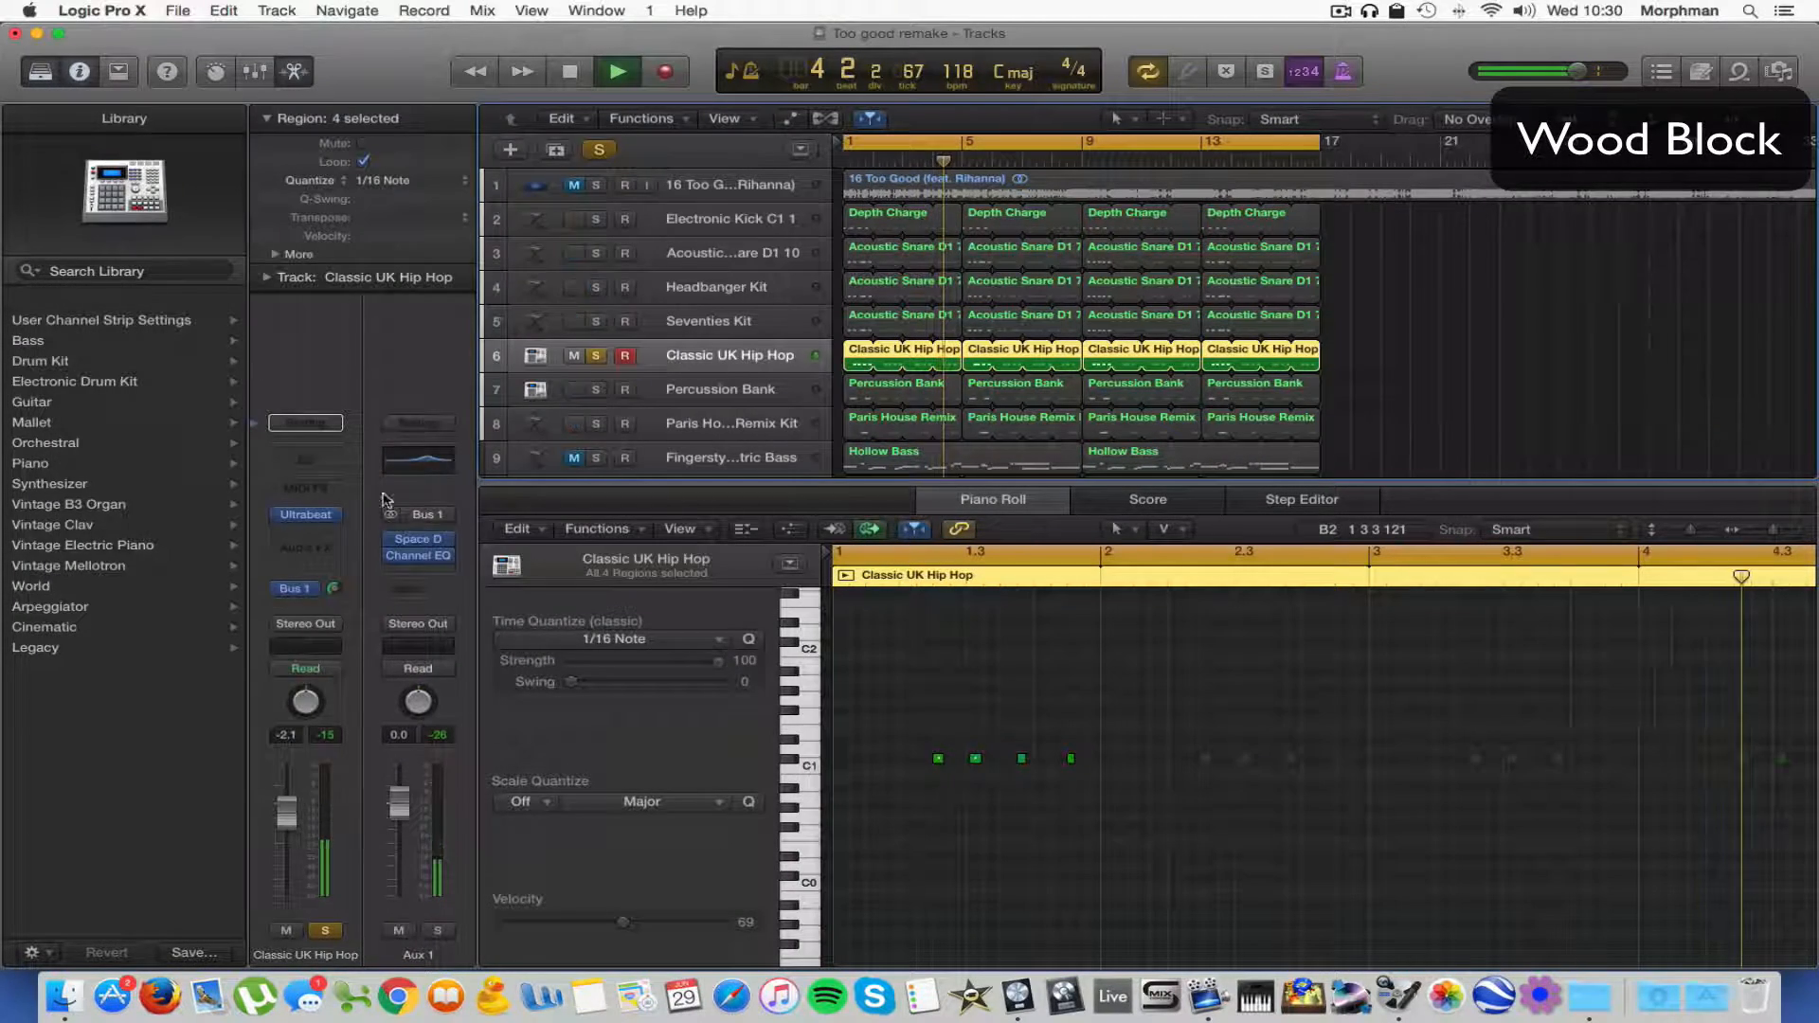
{"action": "left_click", "coordinate": [429, 556]}
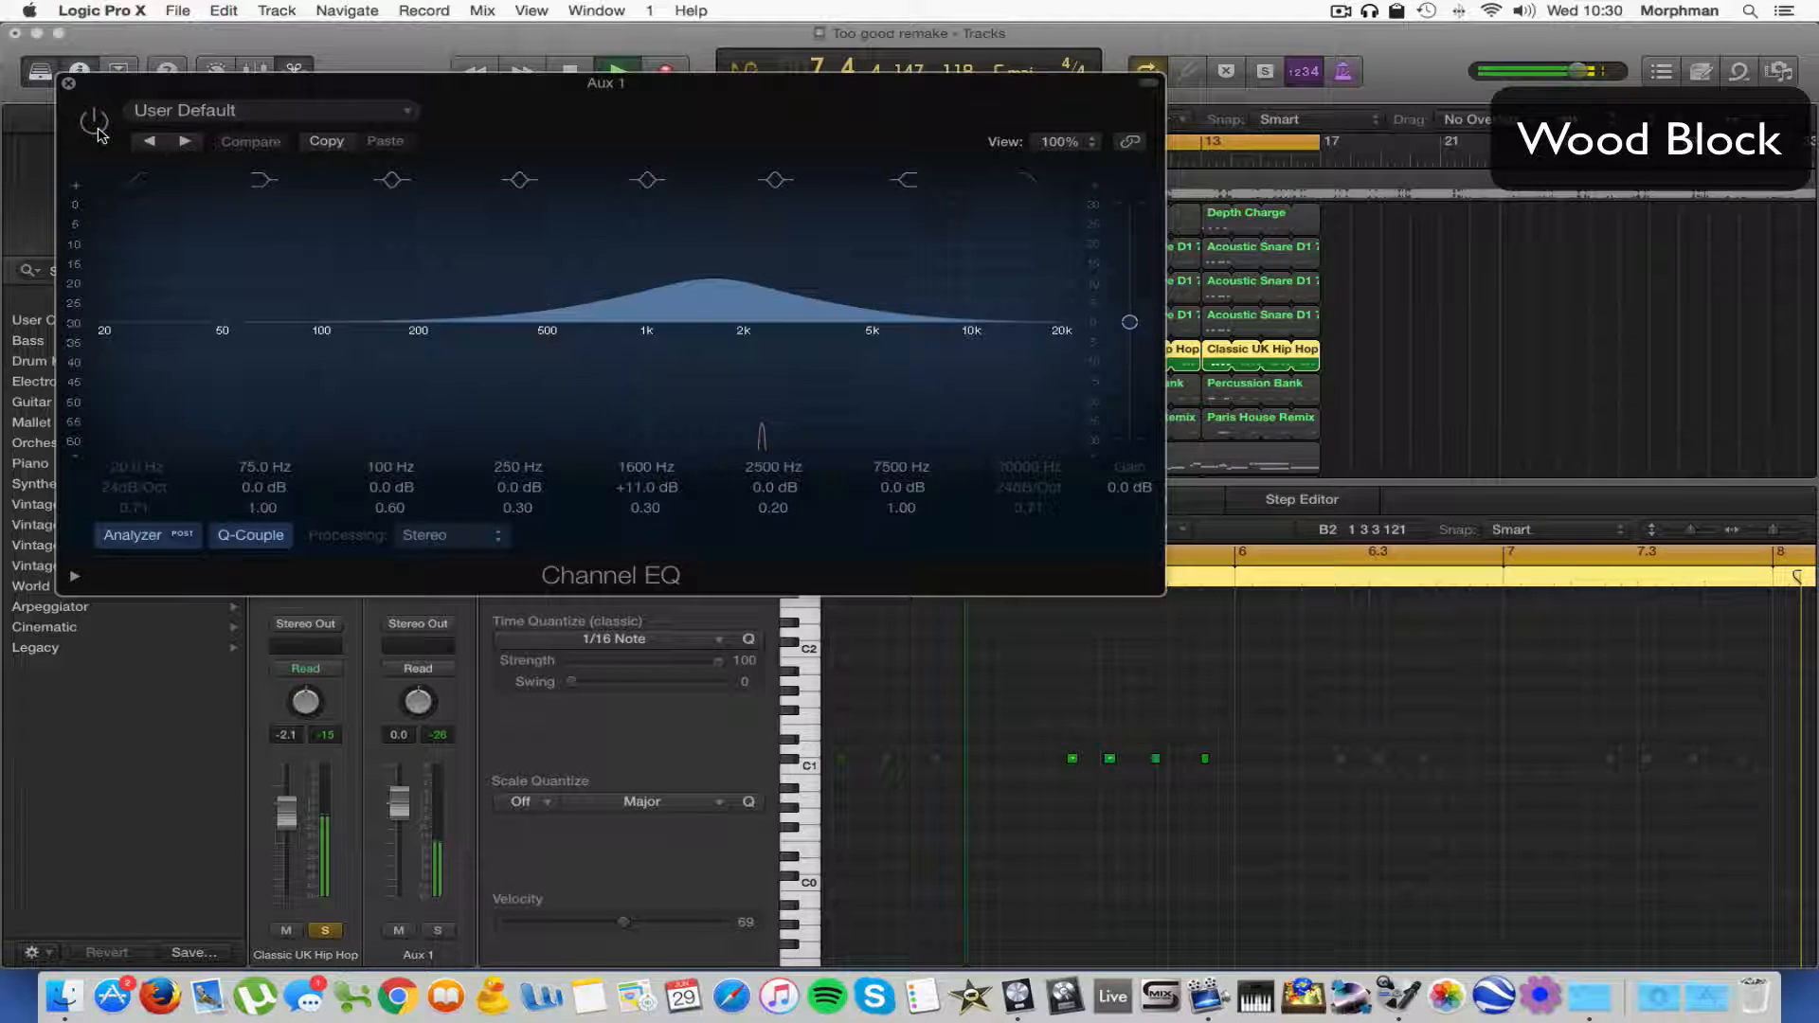
{"action": "left_click", "coordinate": [90, 118]}
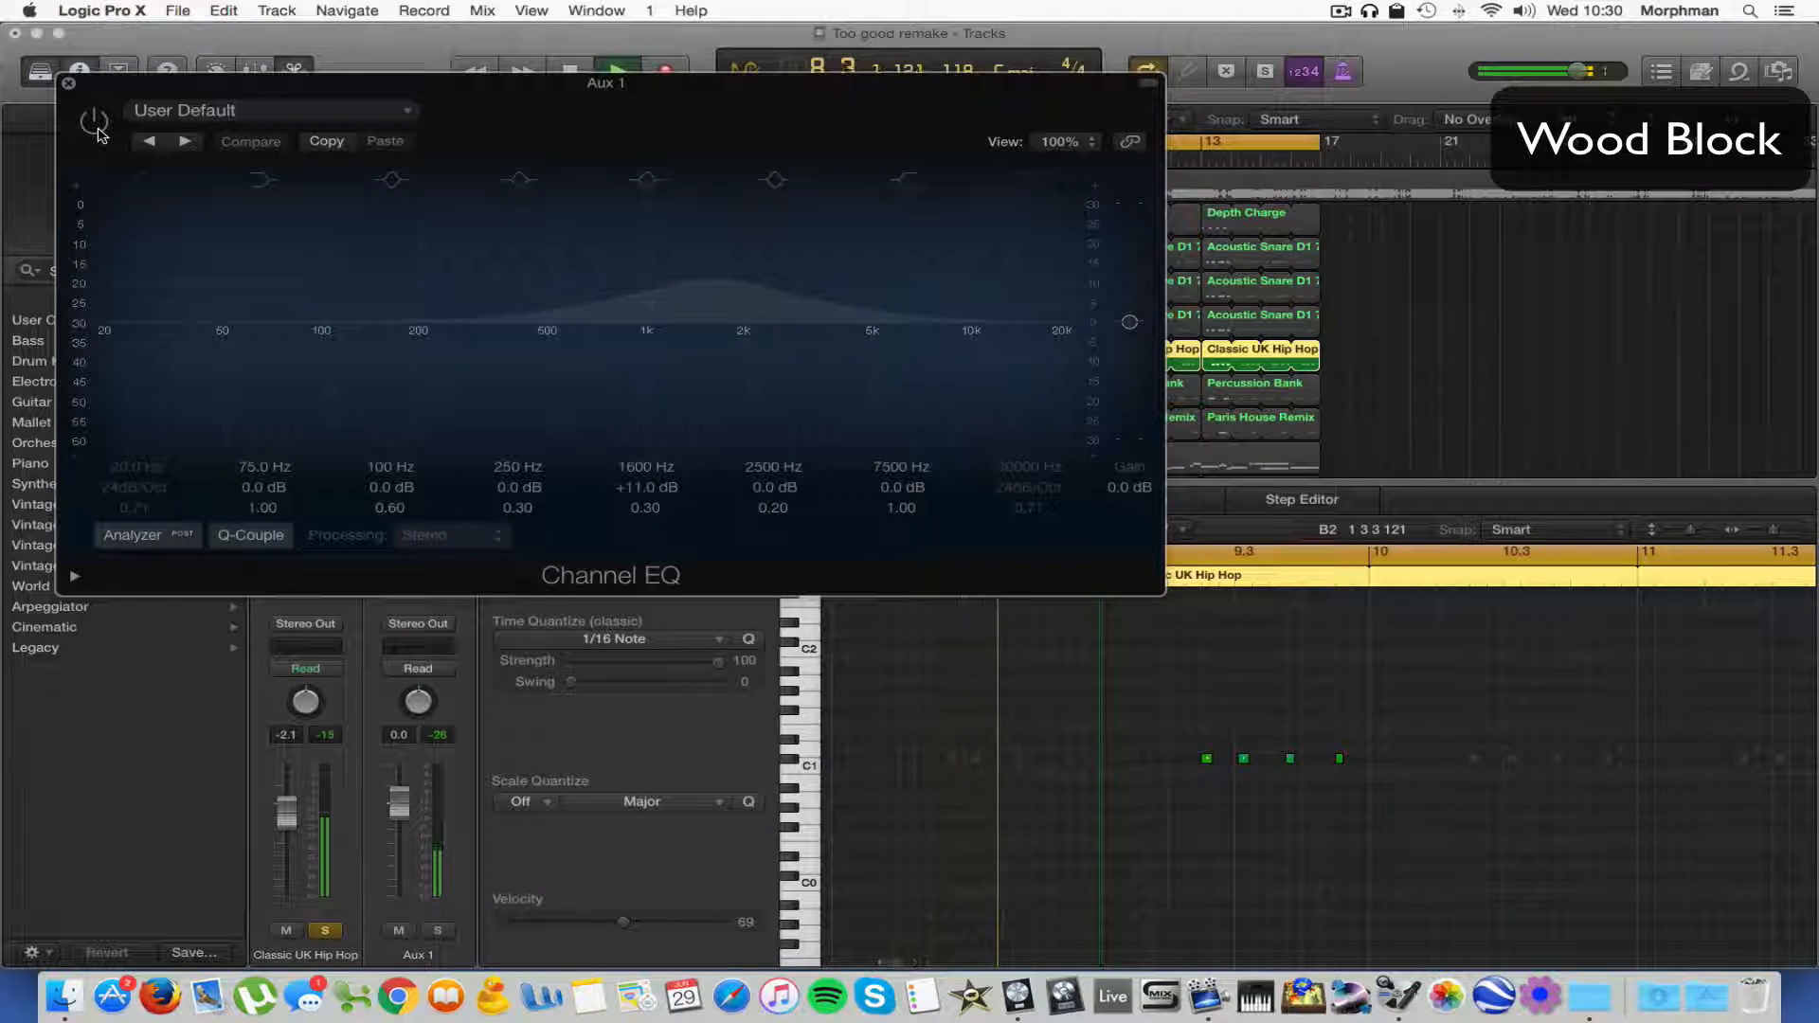
{"action": "left_click", "coordinate": [94, 122]}
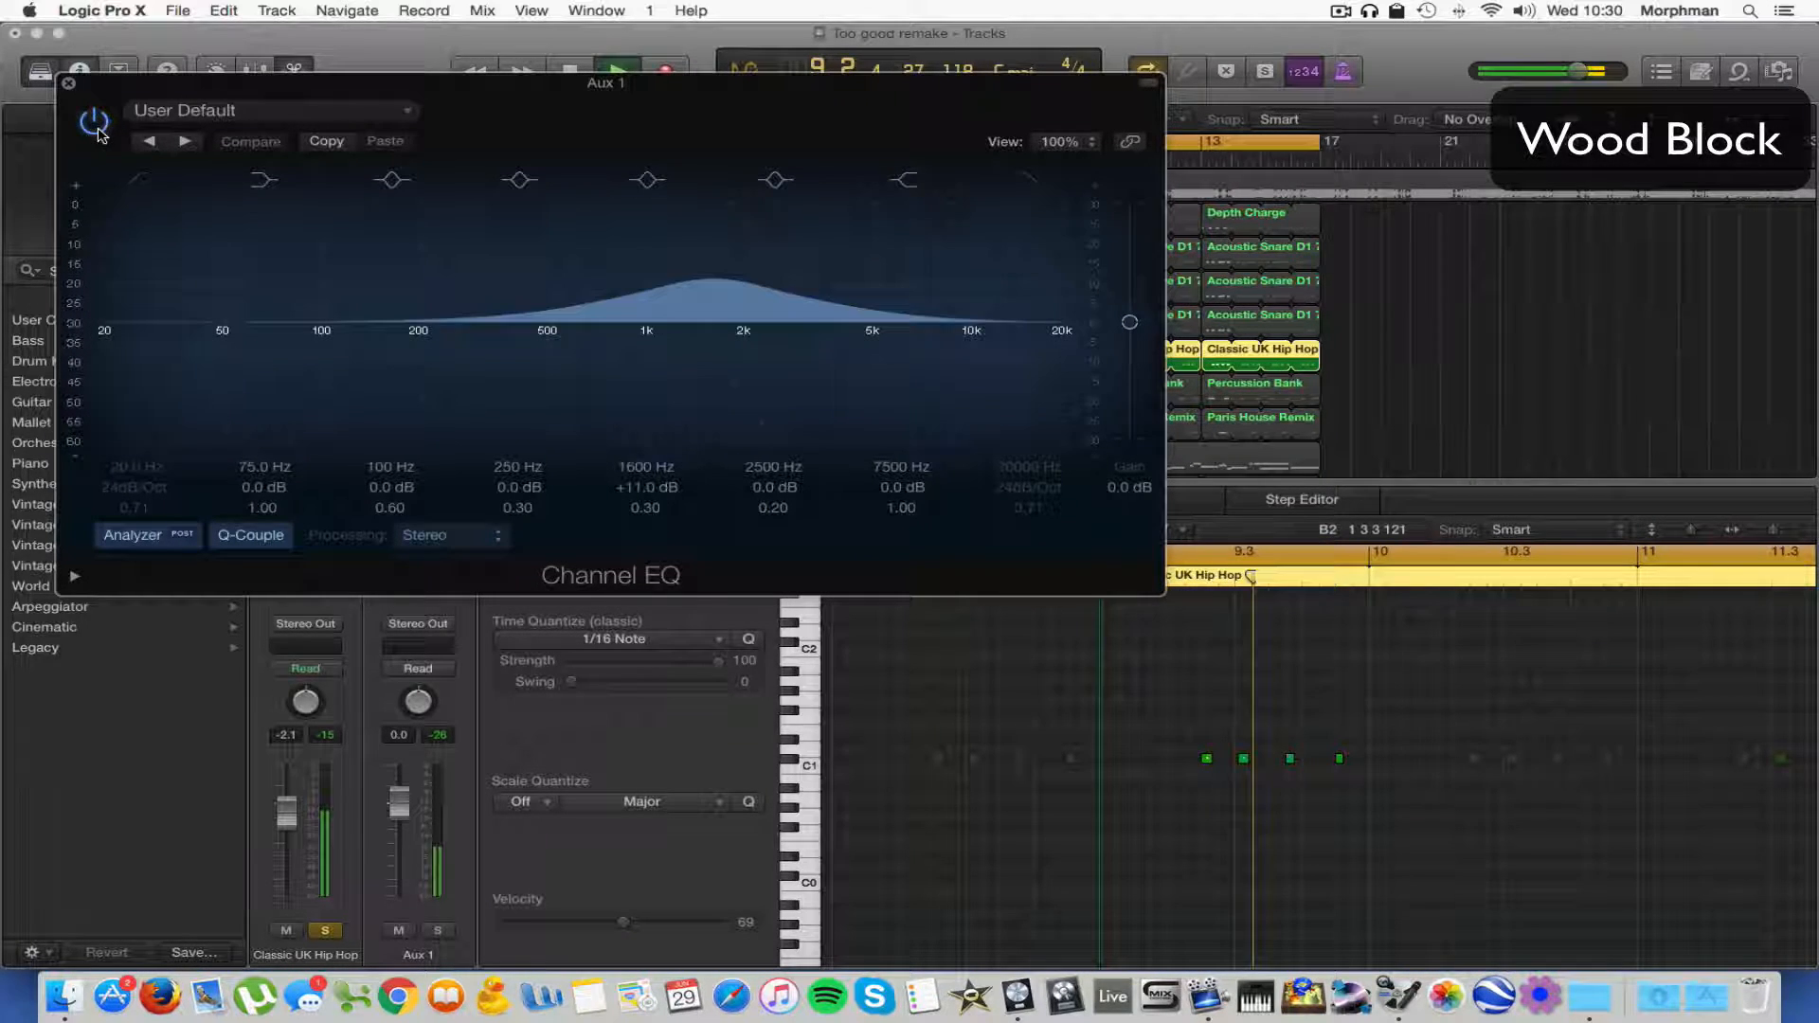
{"action": "left_click", "coordinate": [67, 84]}
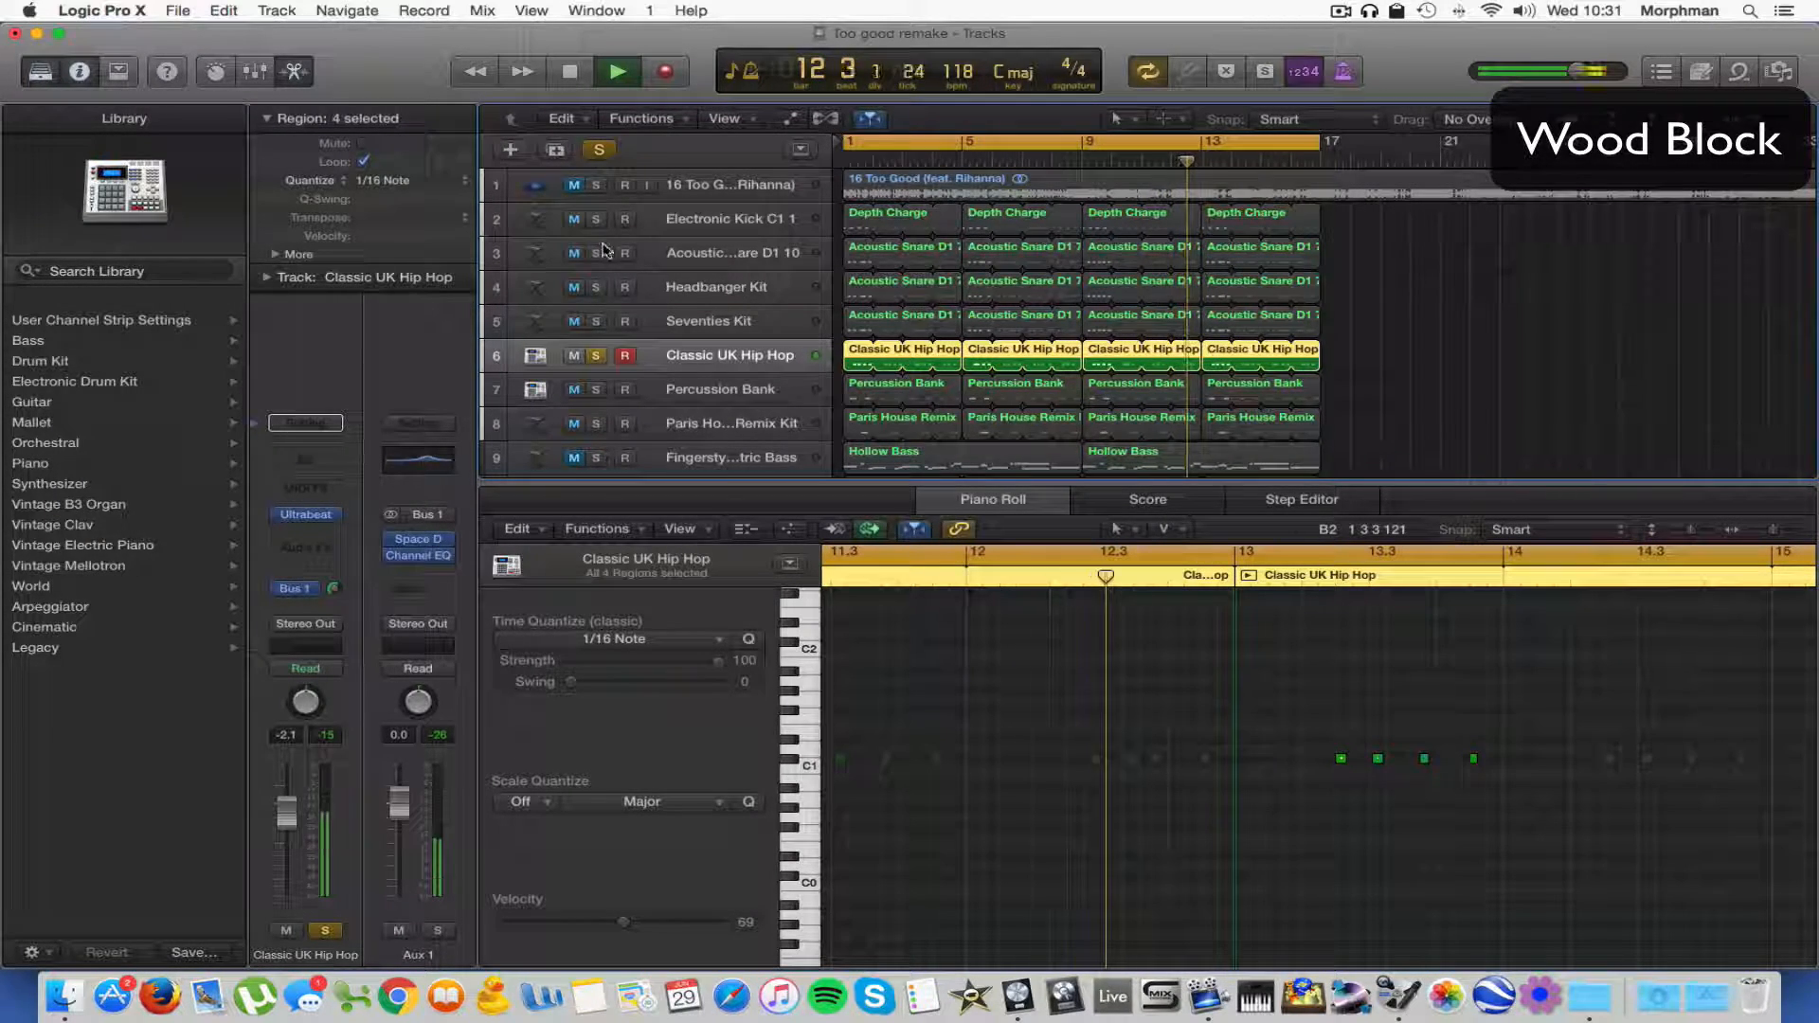
Audition the wood block with the kick and snare tracks added to the solo, and solo Percussion Bank exclusively for playback.
{"action": "left_click_drag", "start_coordinate": [596, 219], "coordinate": [595, 322]}
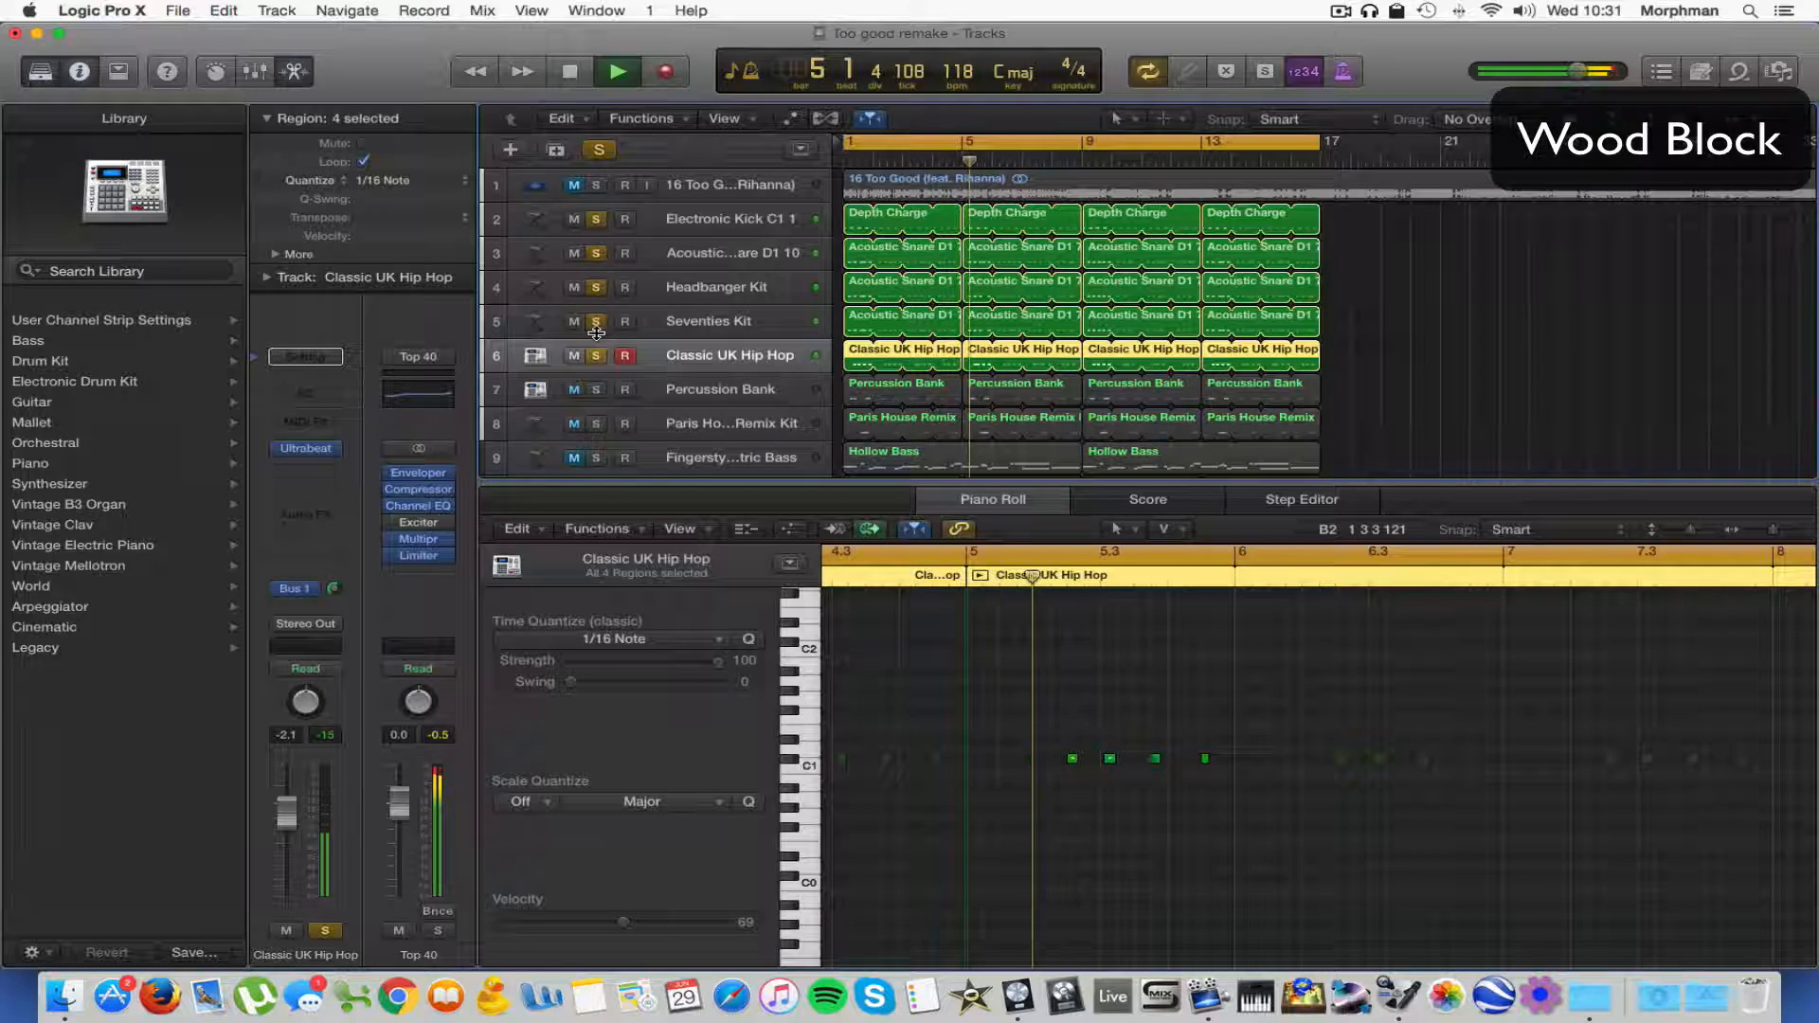
{"action": "key", "text": "space"}
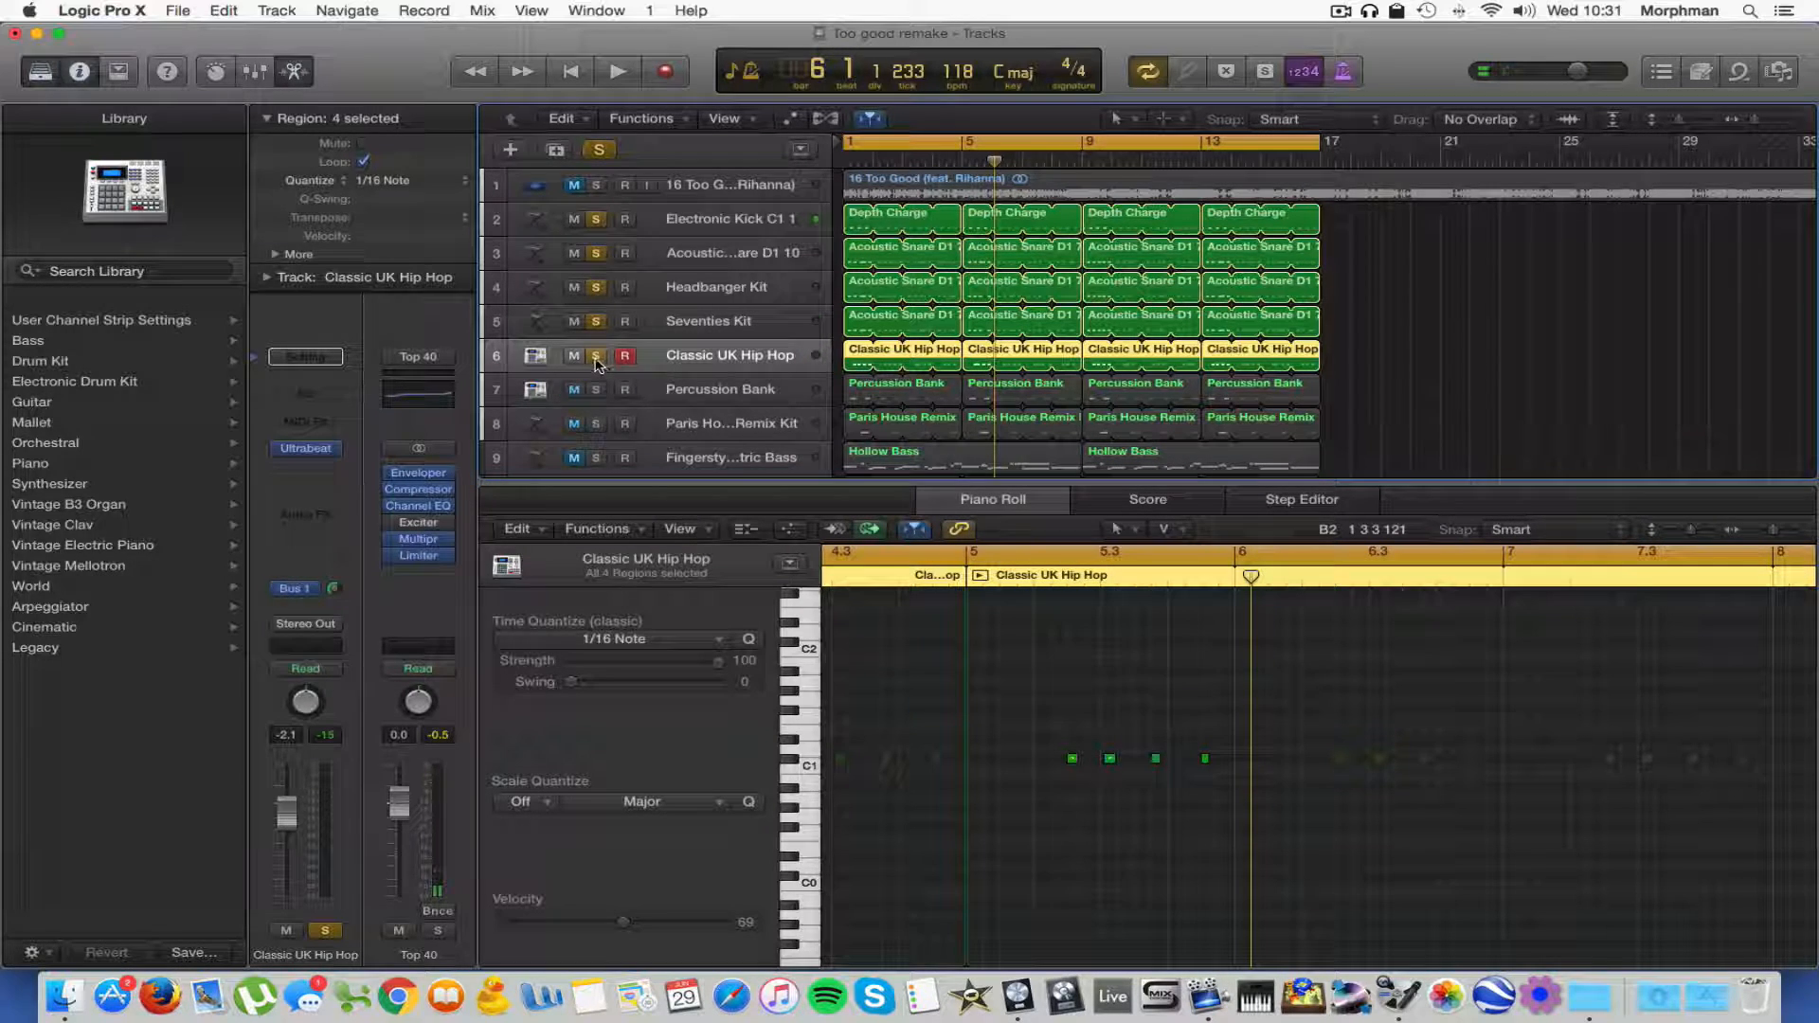
{"action": "left_click", "coordinate": [595, 390], "text": "alt"}
{"action": "key", "text": "space"}
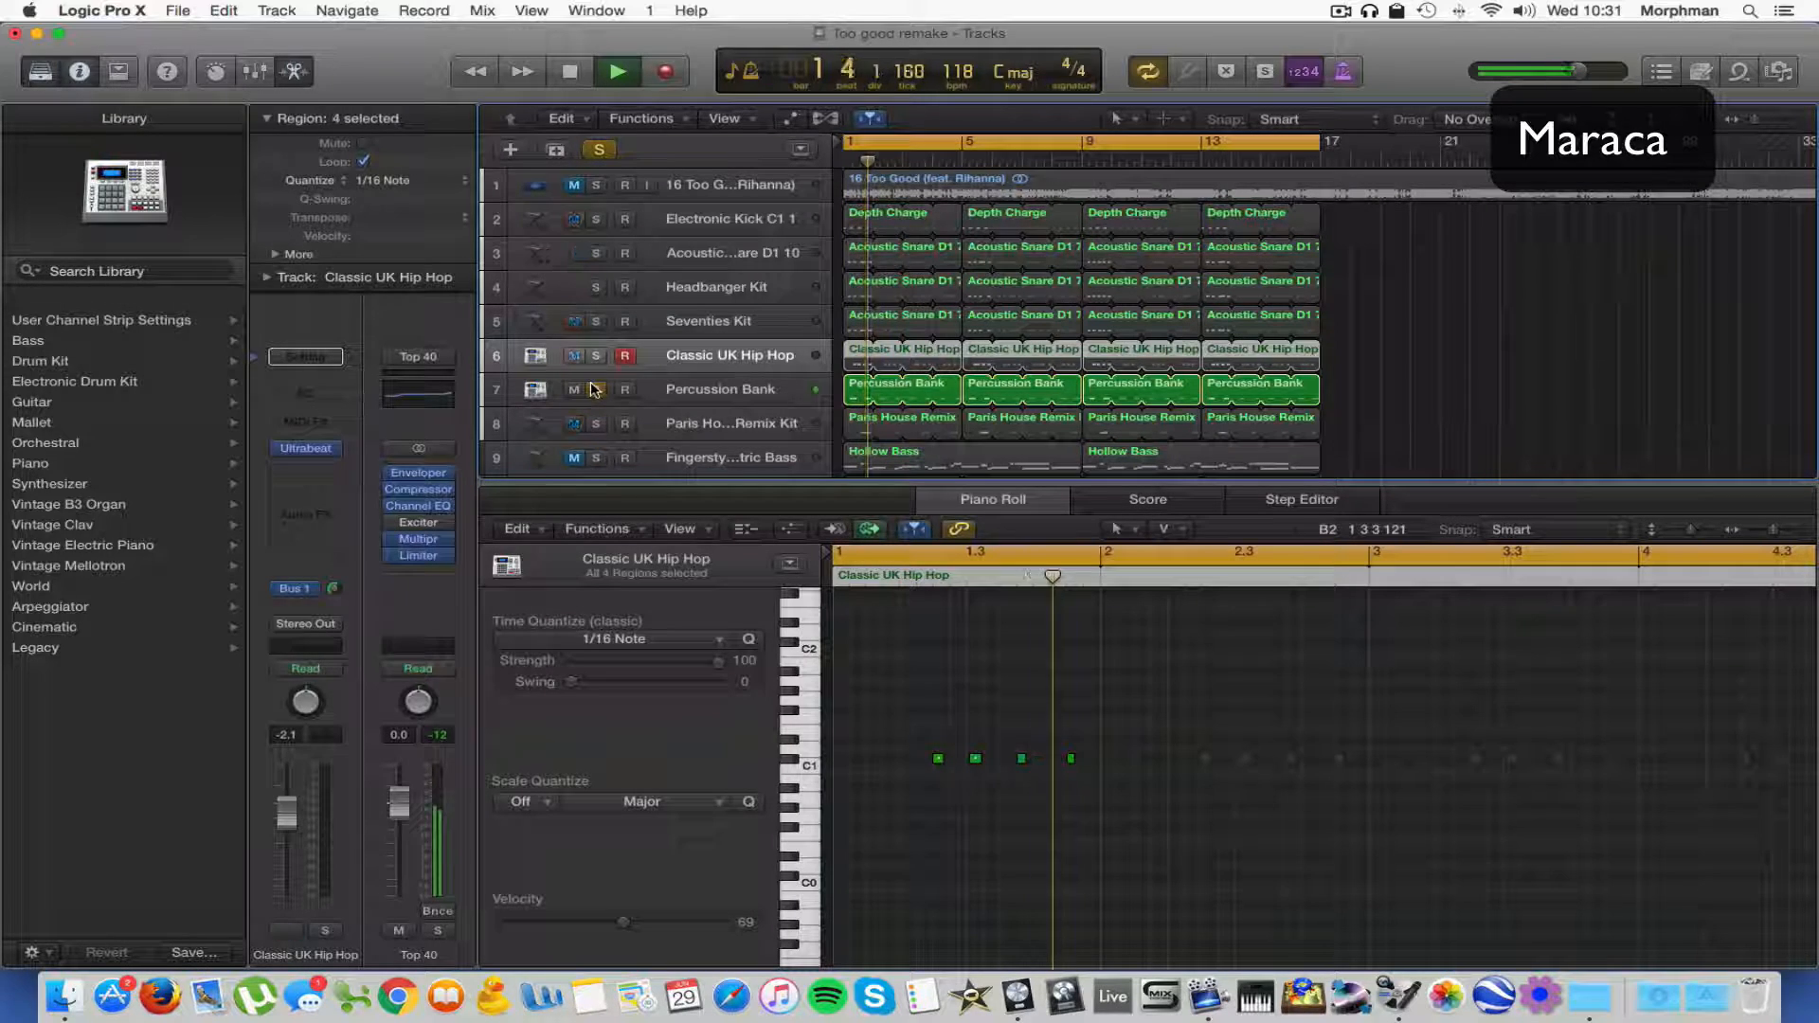
{"action": "left_click", "coordinate": [727, 386]}
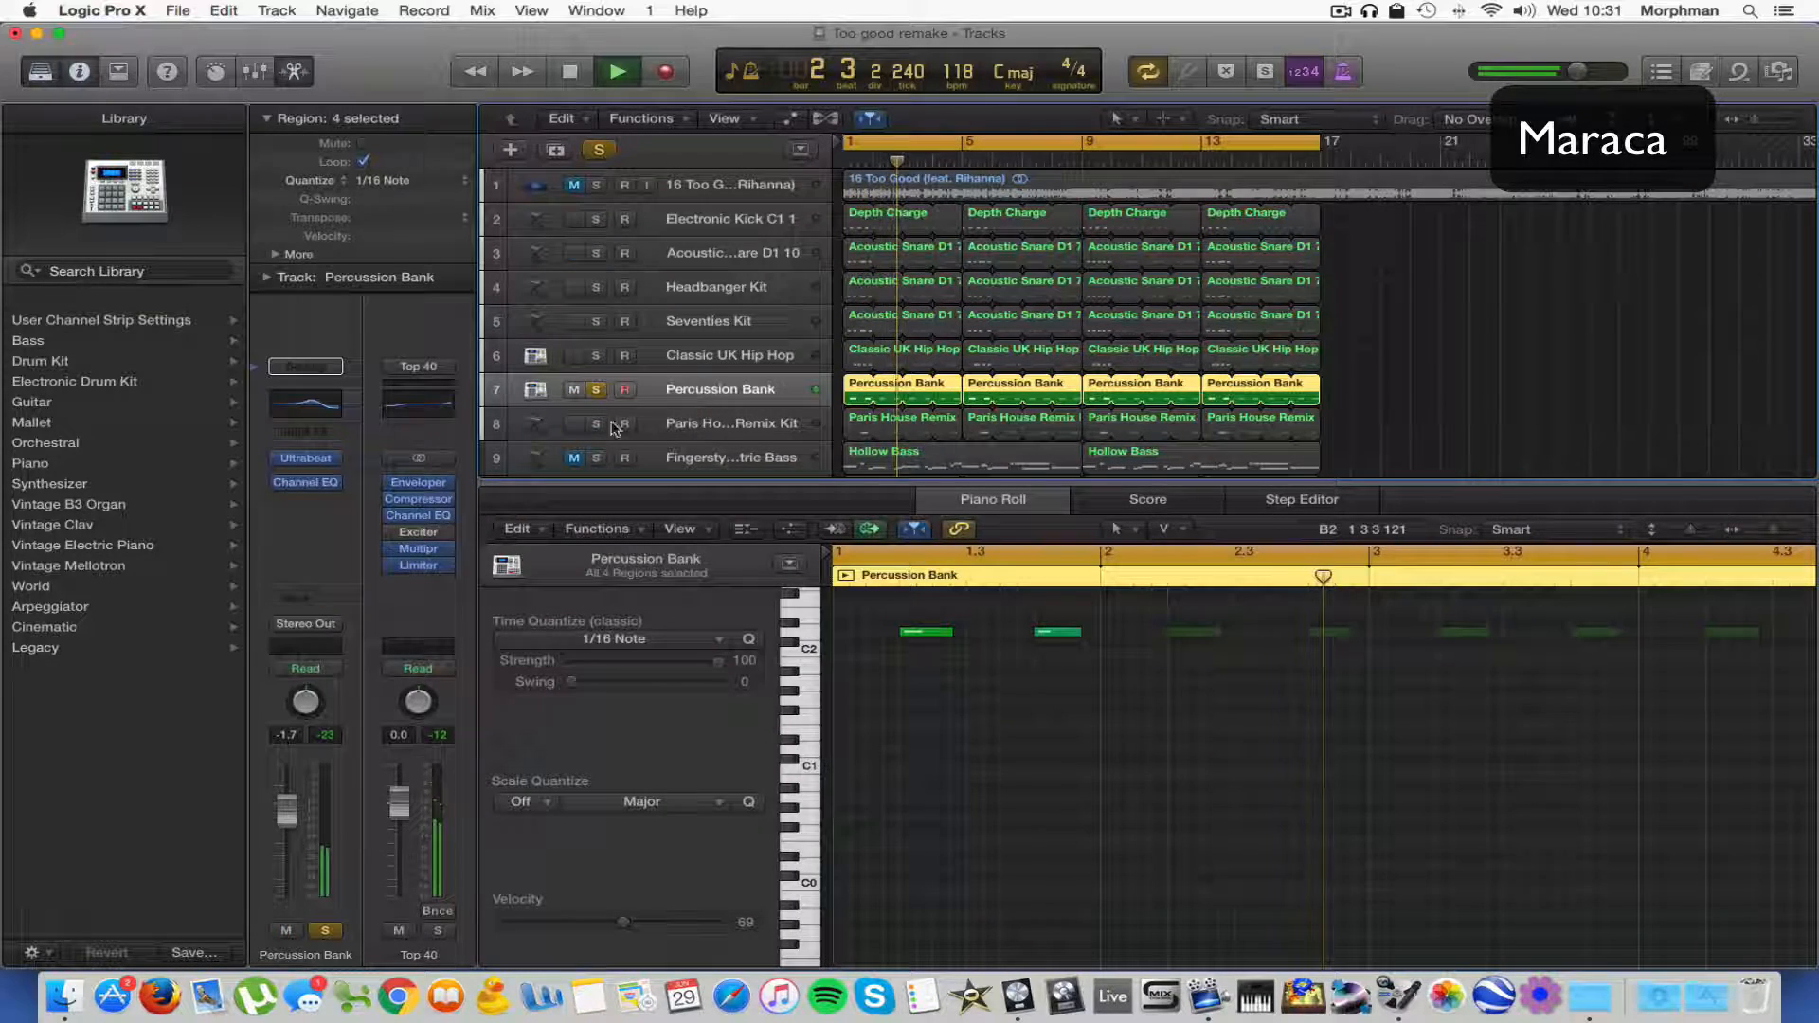
Examine the Maraca sound in Percussion Bank's Ultrabeat, and compare the track with its Channel EQ bypassed and re-enabled.
{"action": "left_click", "coordinate": [317, 458]}
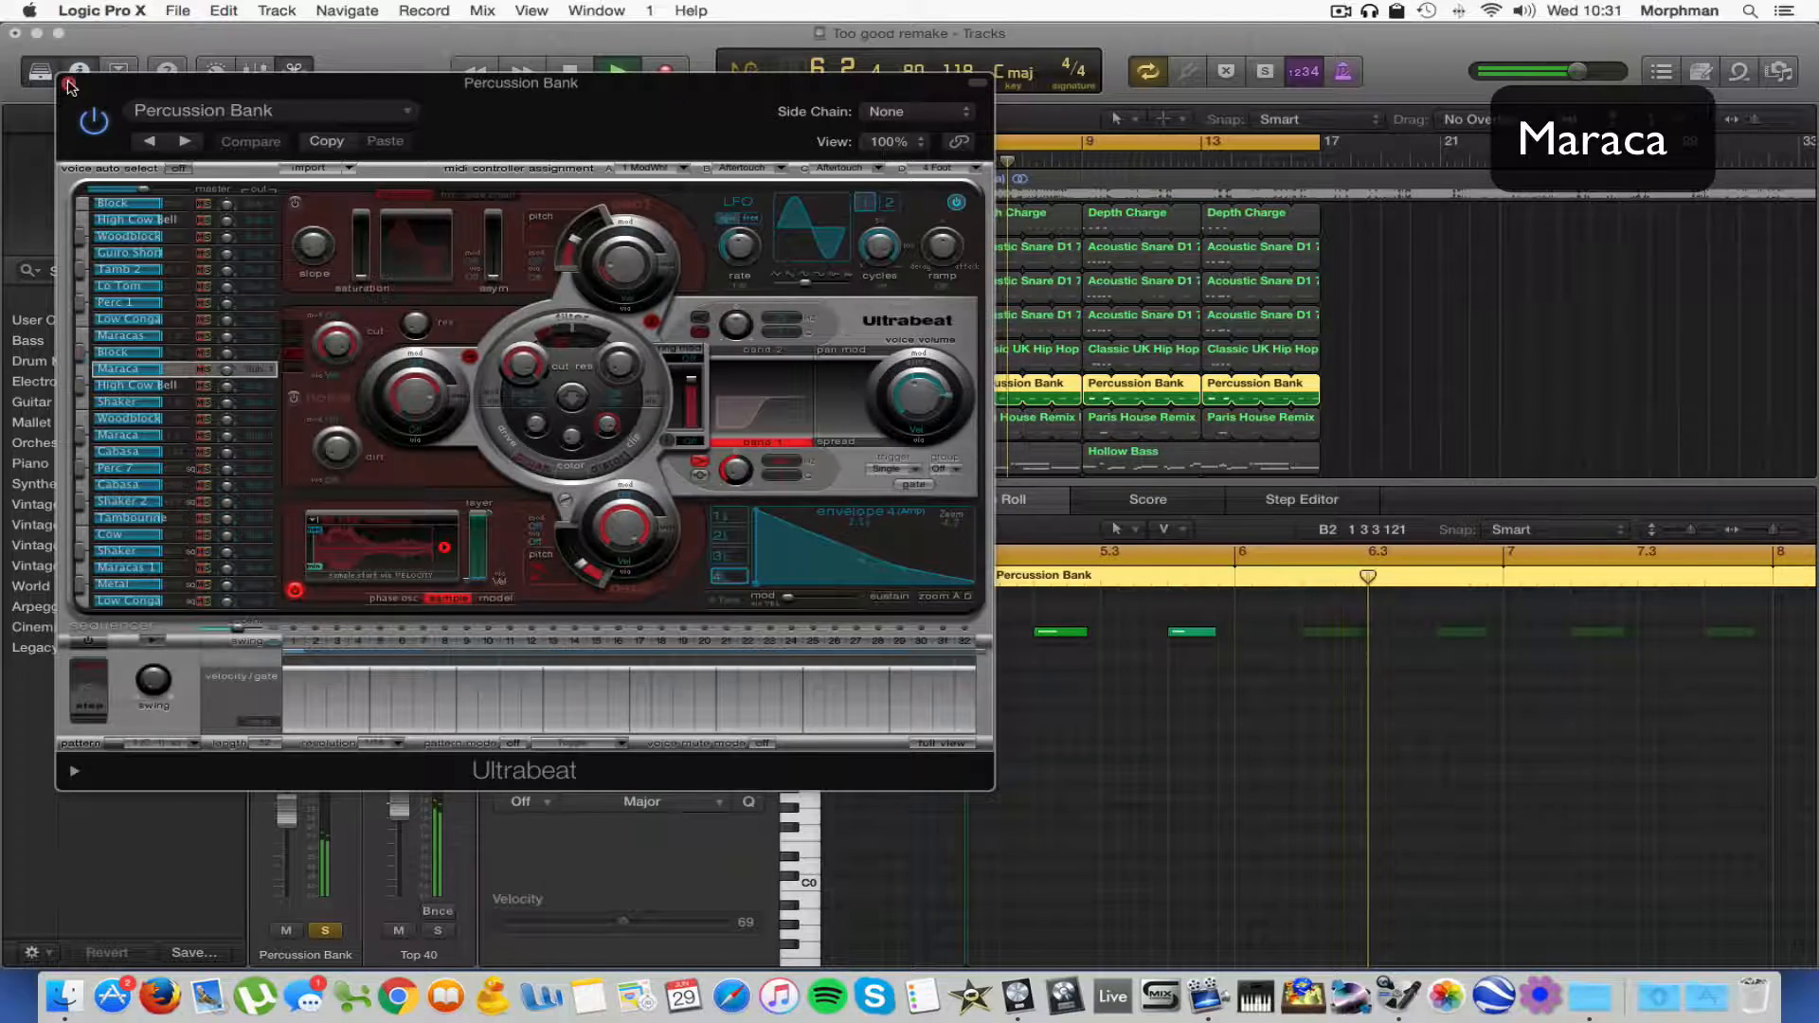
{"action": "left_click", "coordinate": [68, 83]}
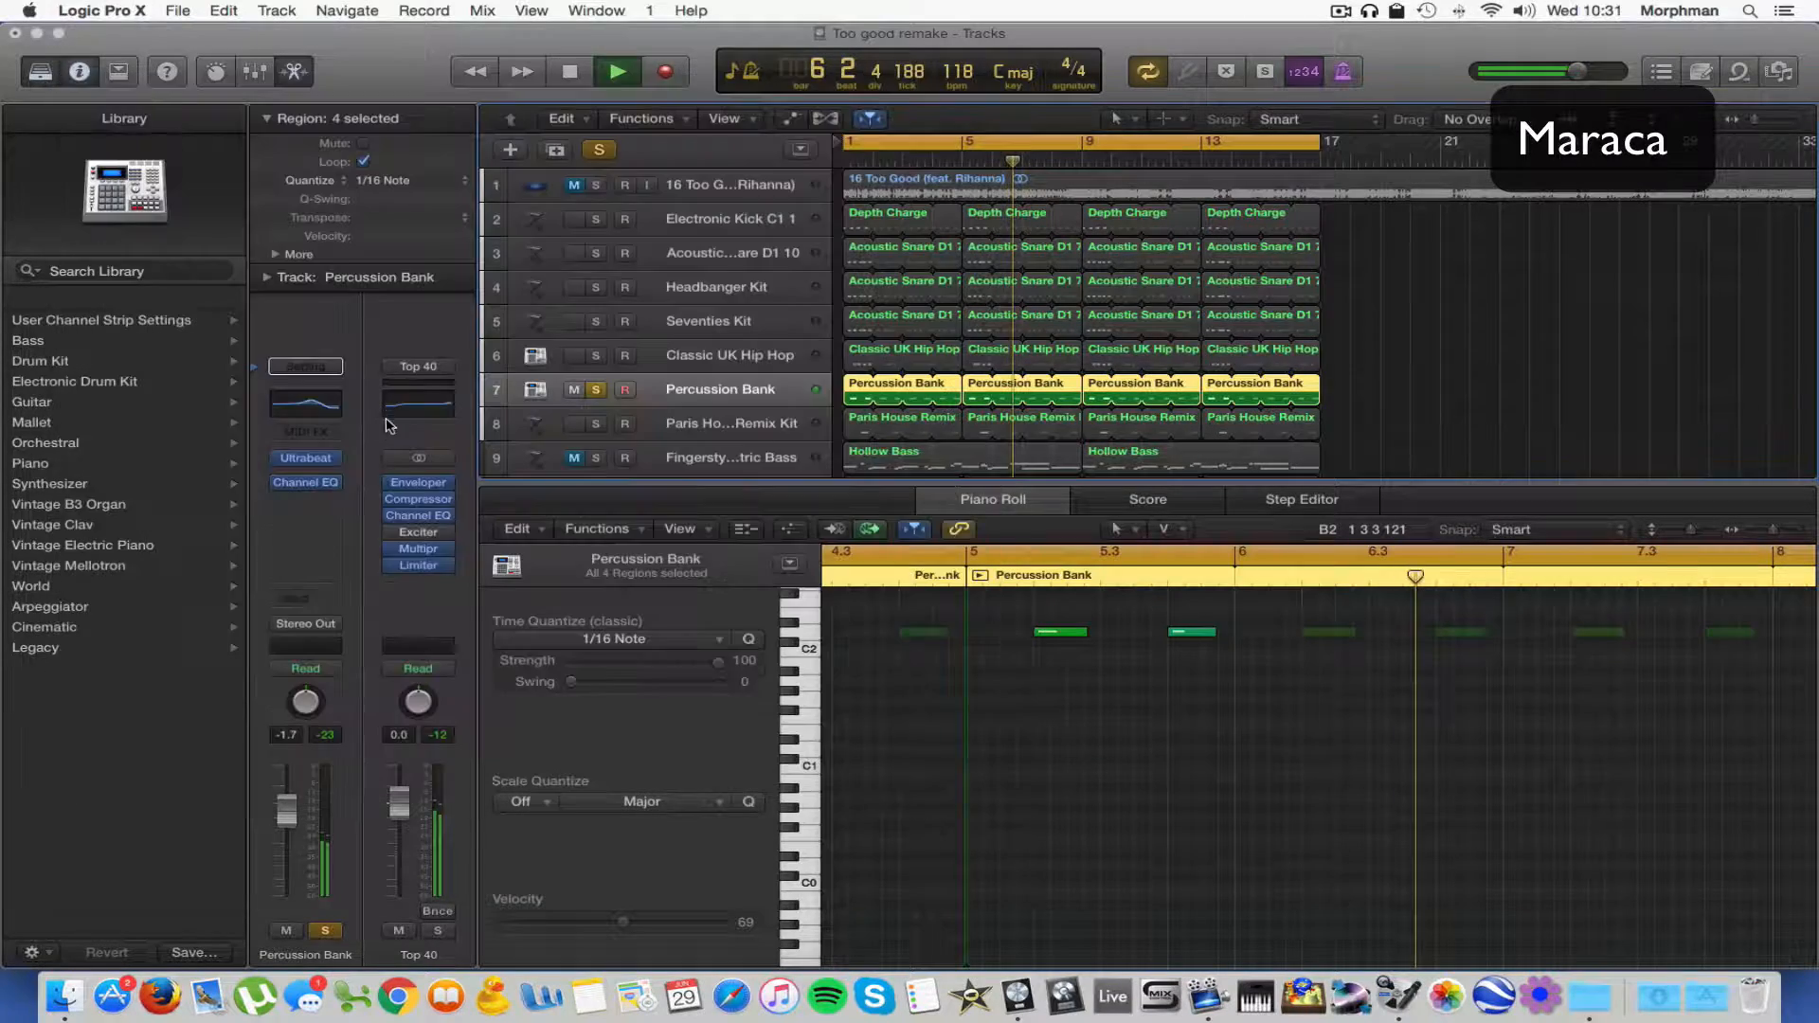
{"action": "left_click", "coordinate": [305, 485]}
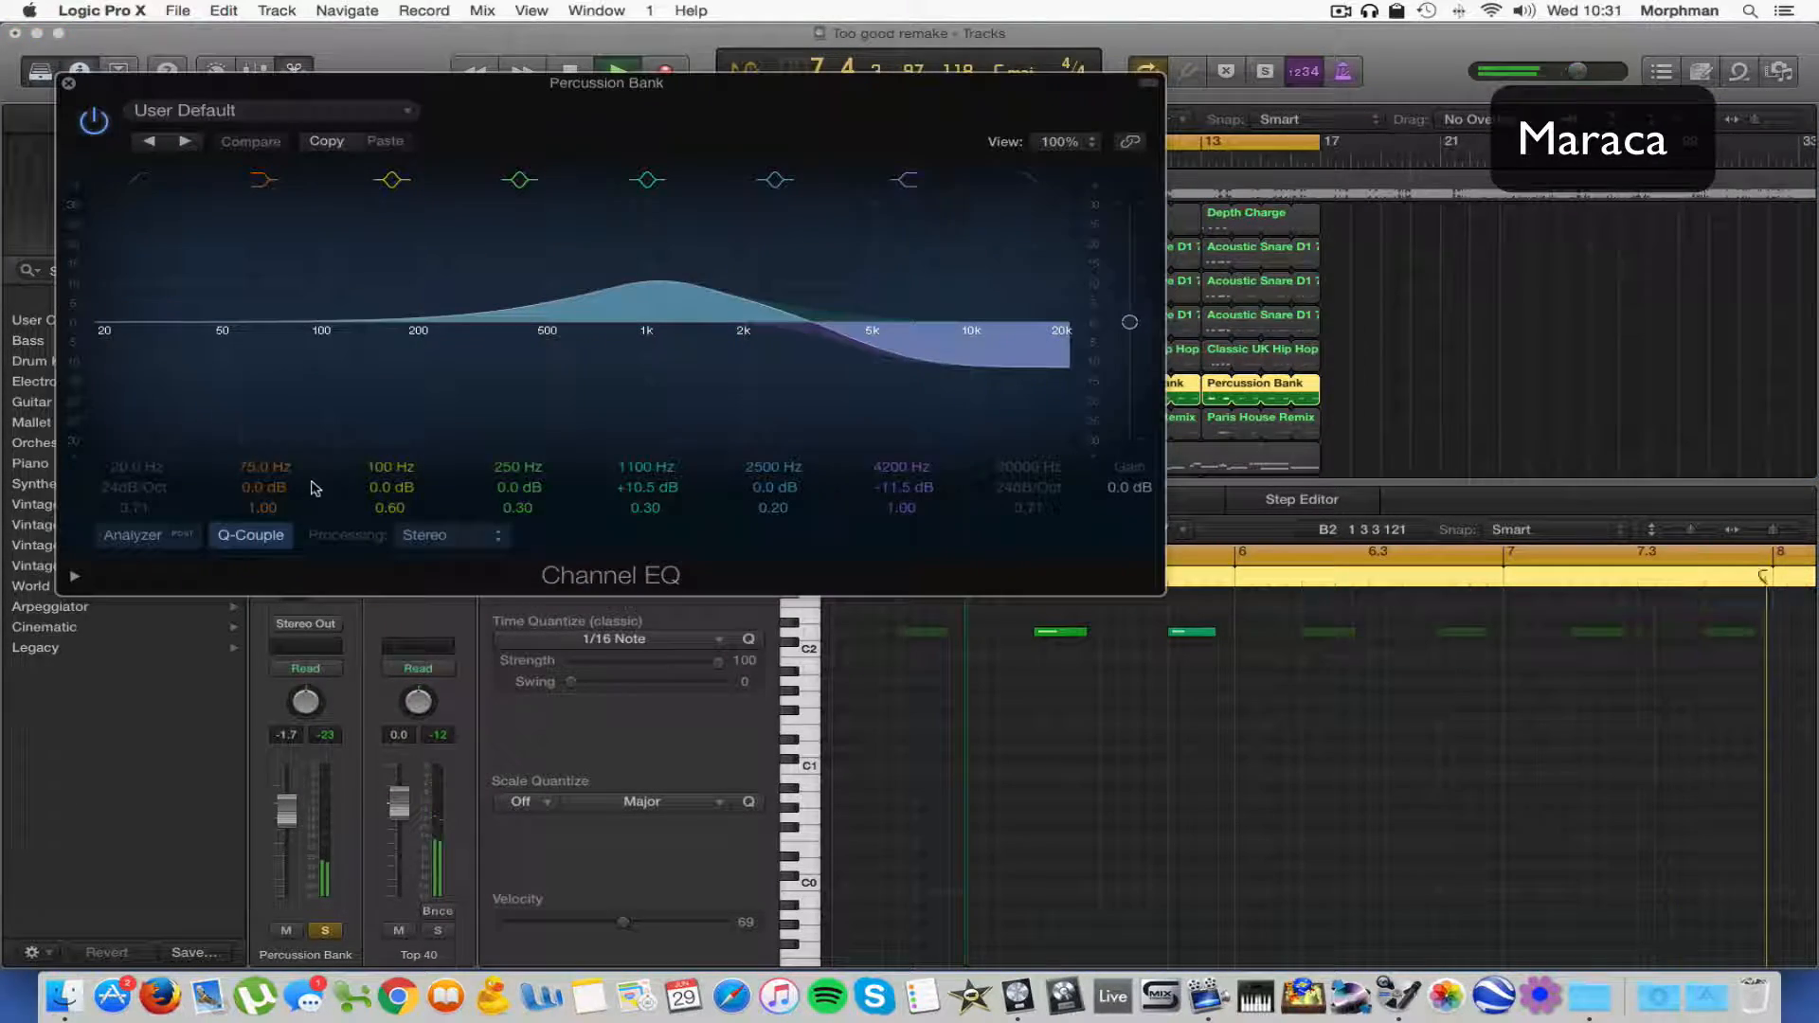
{"action": "left_click", "coordinate": [104, 125]}
{"action": "left_click", "coordinate": [104, 125]}
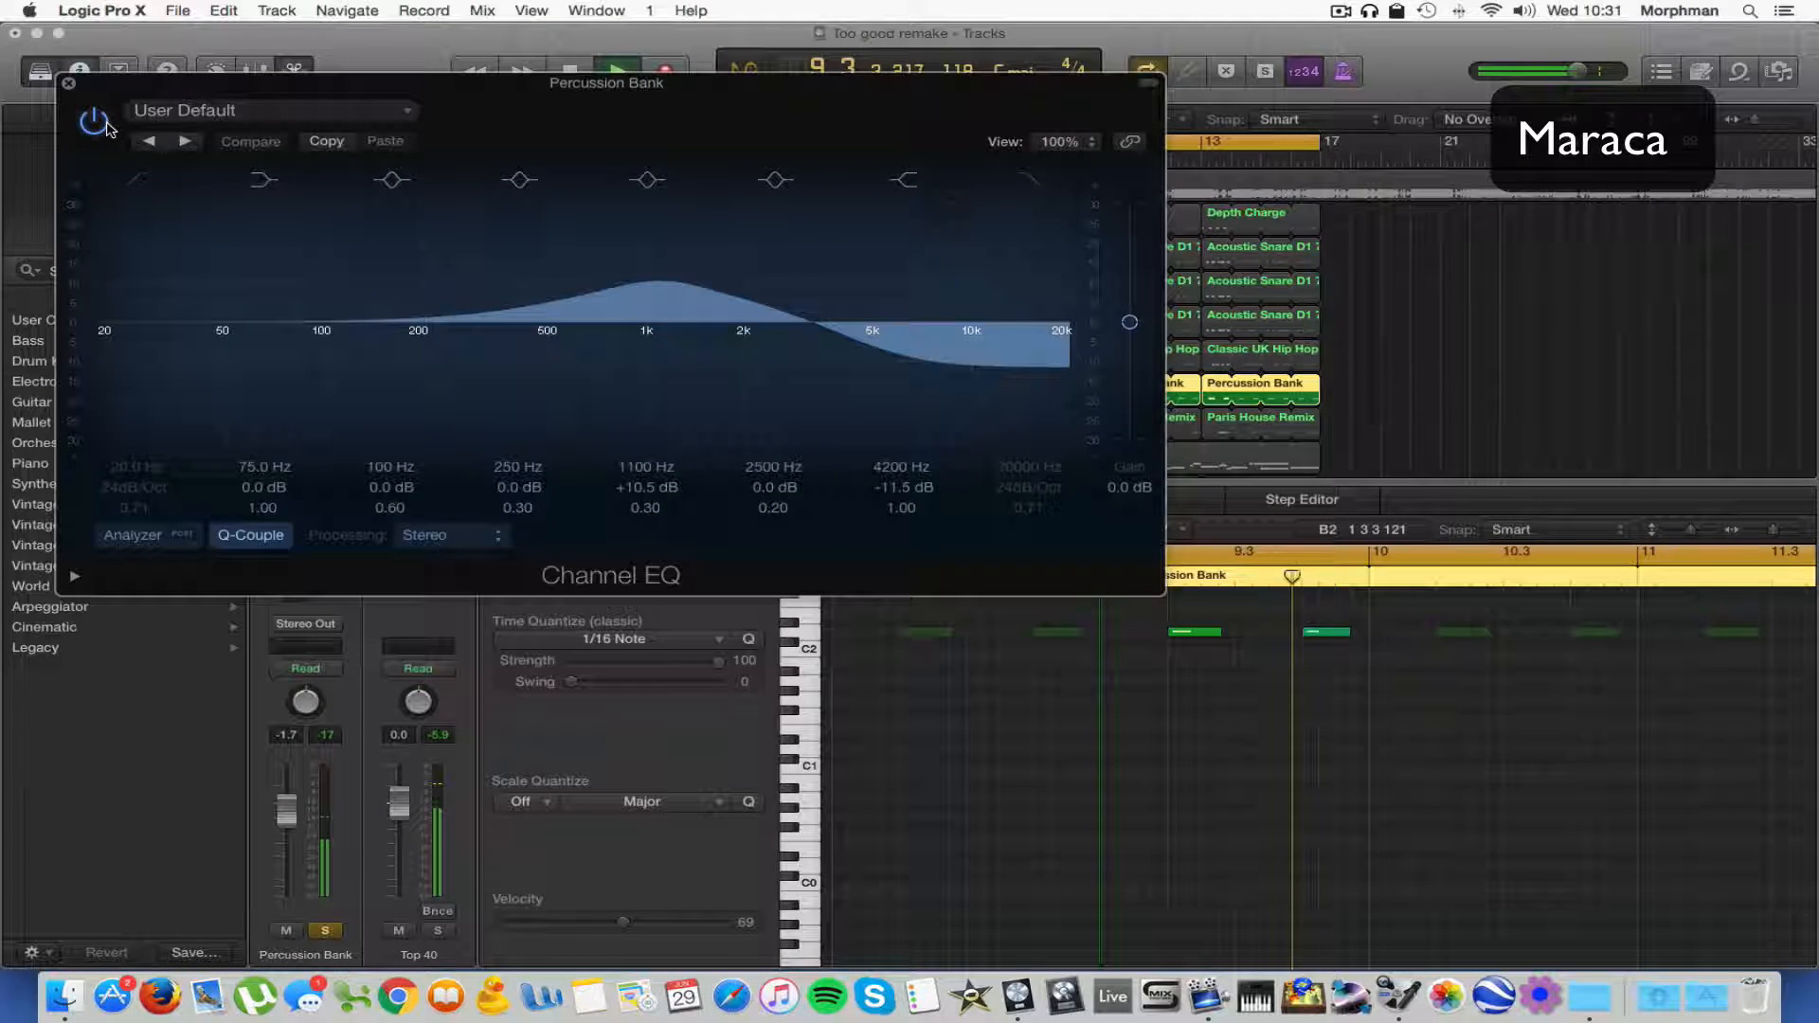
{"action": "left_click", "coordinate": [69, 84]}
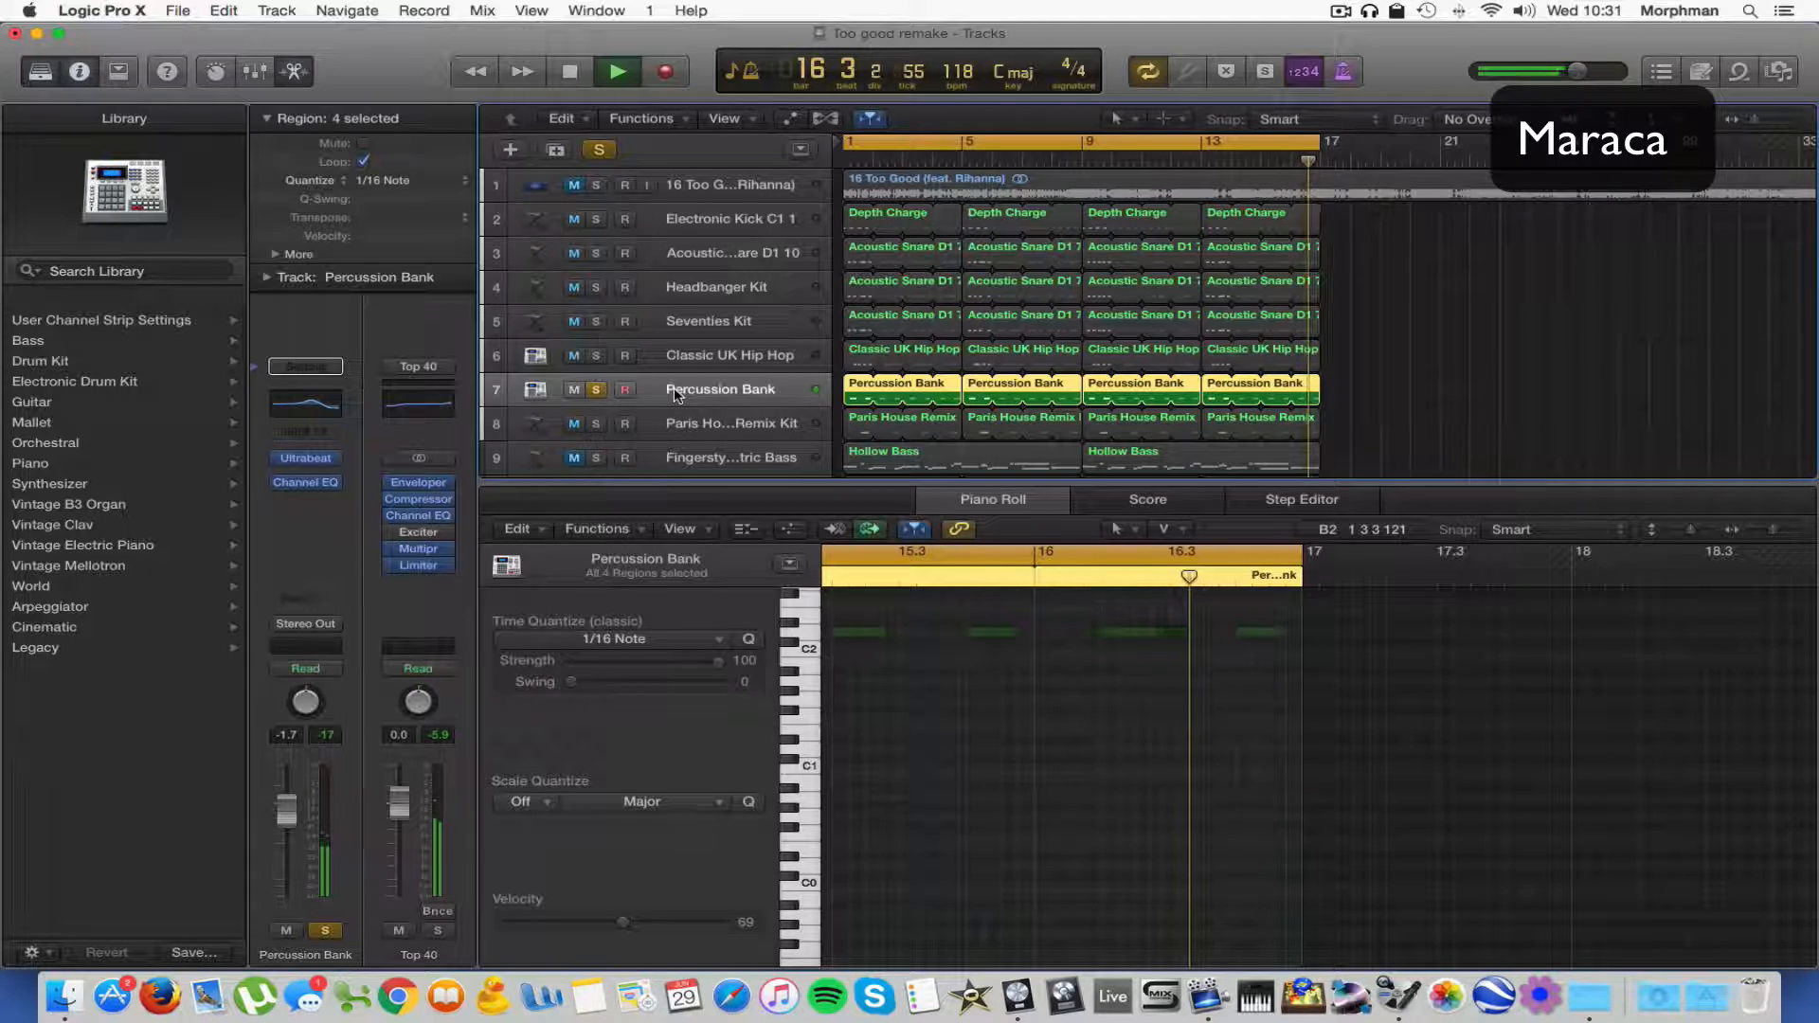
Add the kick, snare, Classic UK Hip Hop and Paris House Remix Kit tracks to the solo and audition them together.
{"action": "left_click_drag", "start_coordinate": [594, 219], "coordinate": [596, 356]}
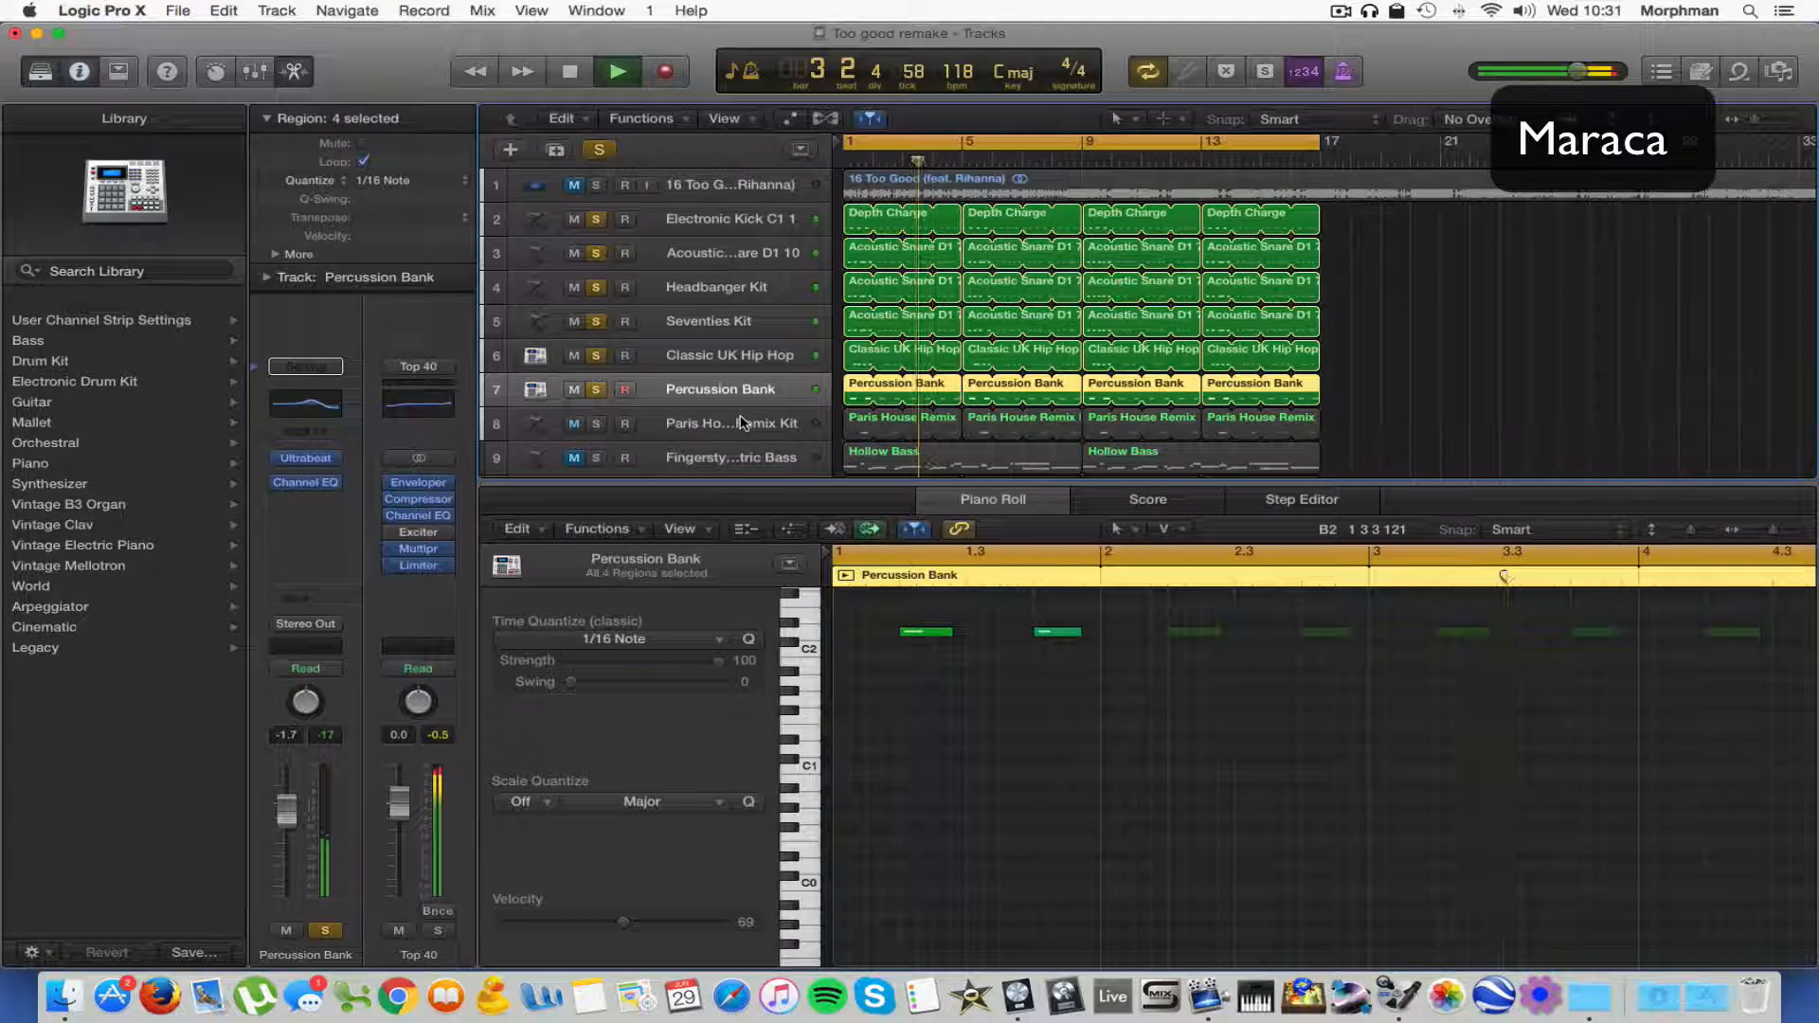
{"action": "left_click", "coordinate": [609, 429]}
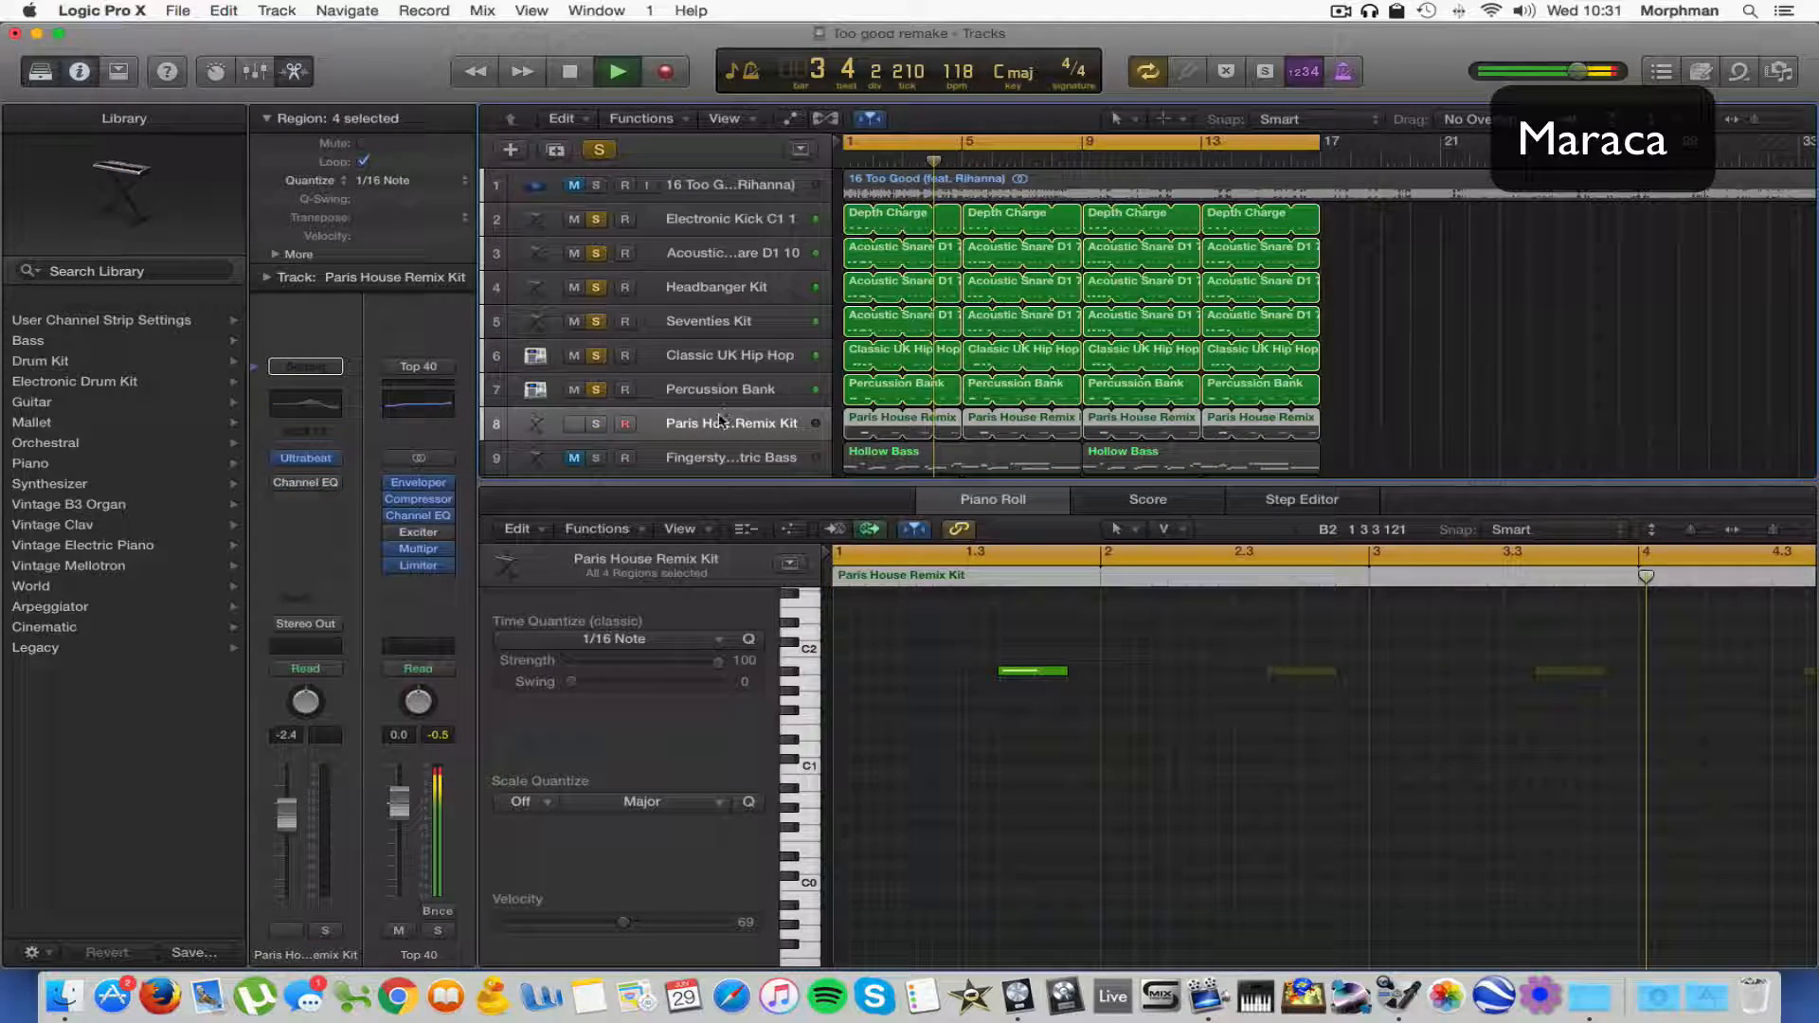
{"action": "left_click", "coordinate": [596, 424]}
{"action": "key", "text": "space"}
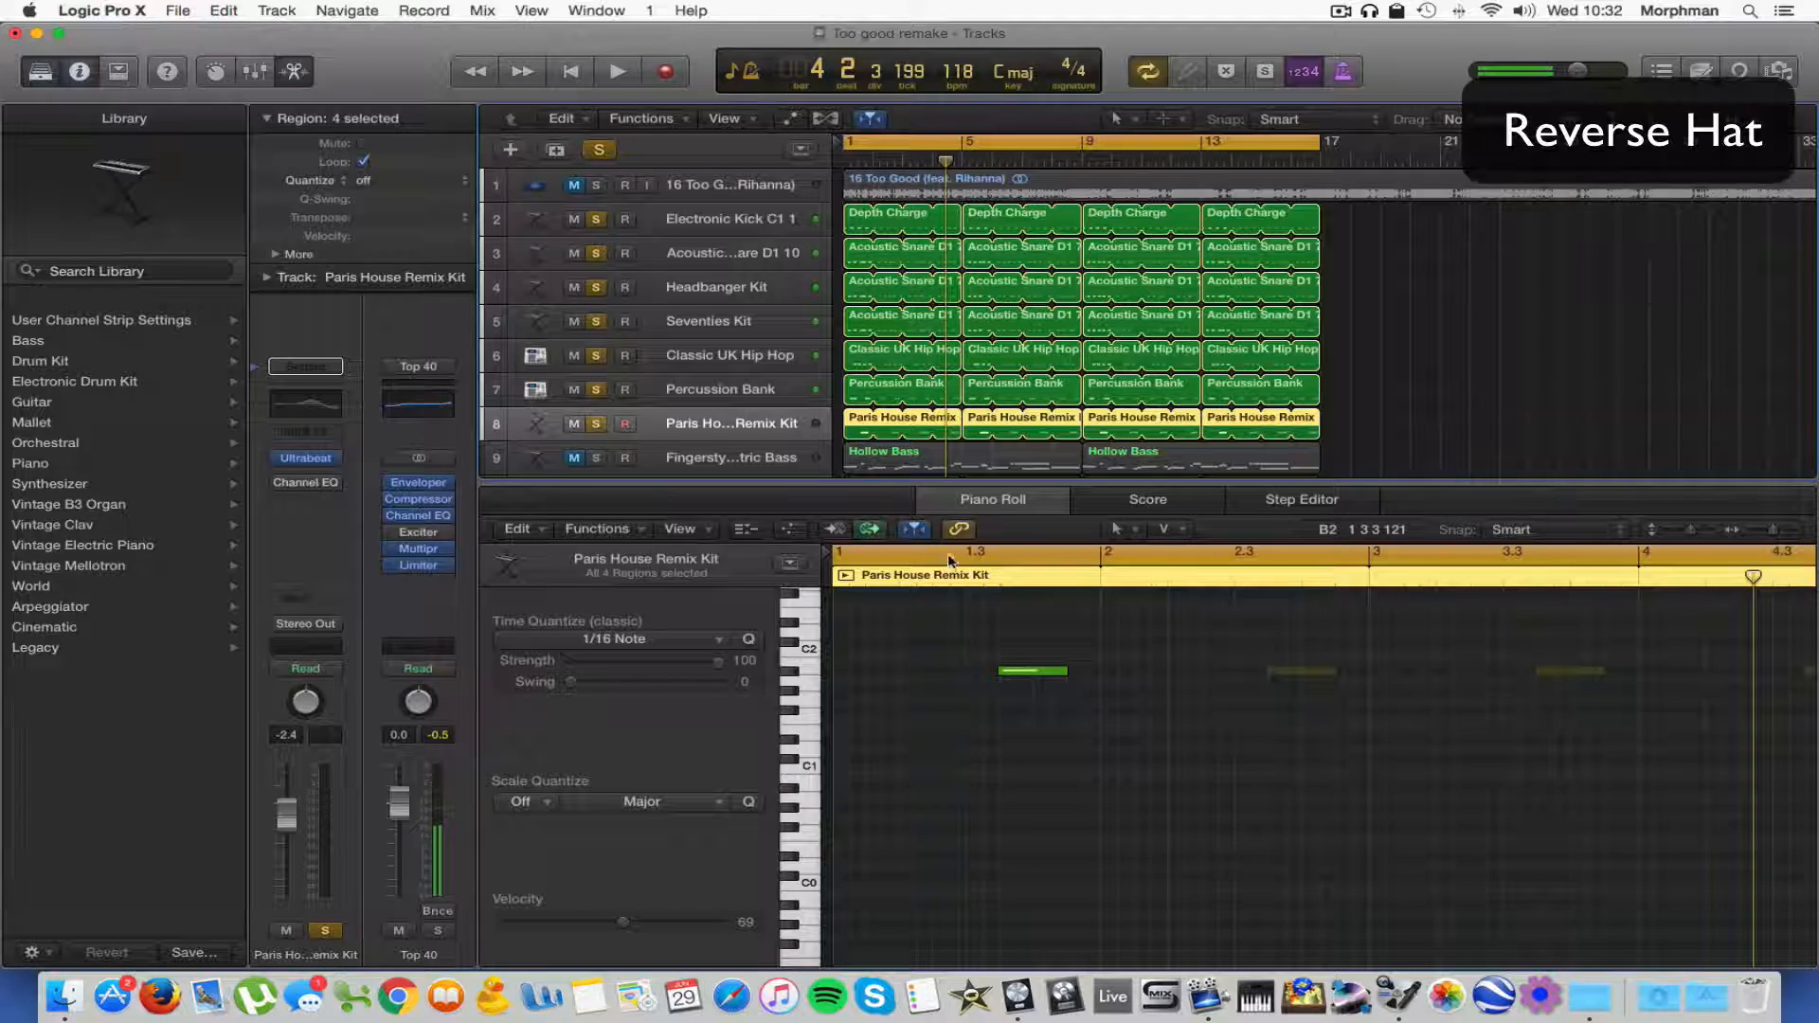
{"action": "key", "text": "space"}
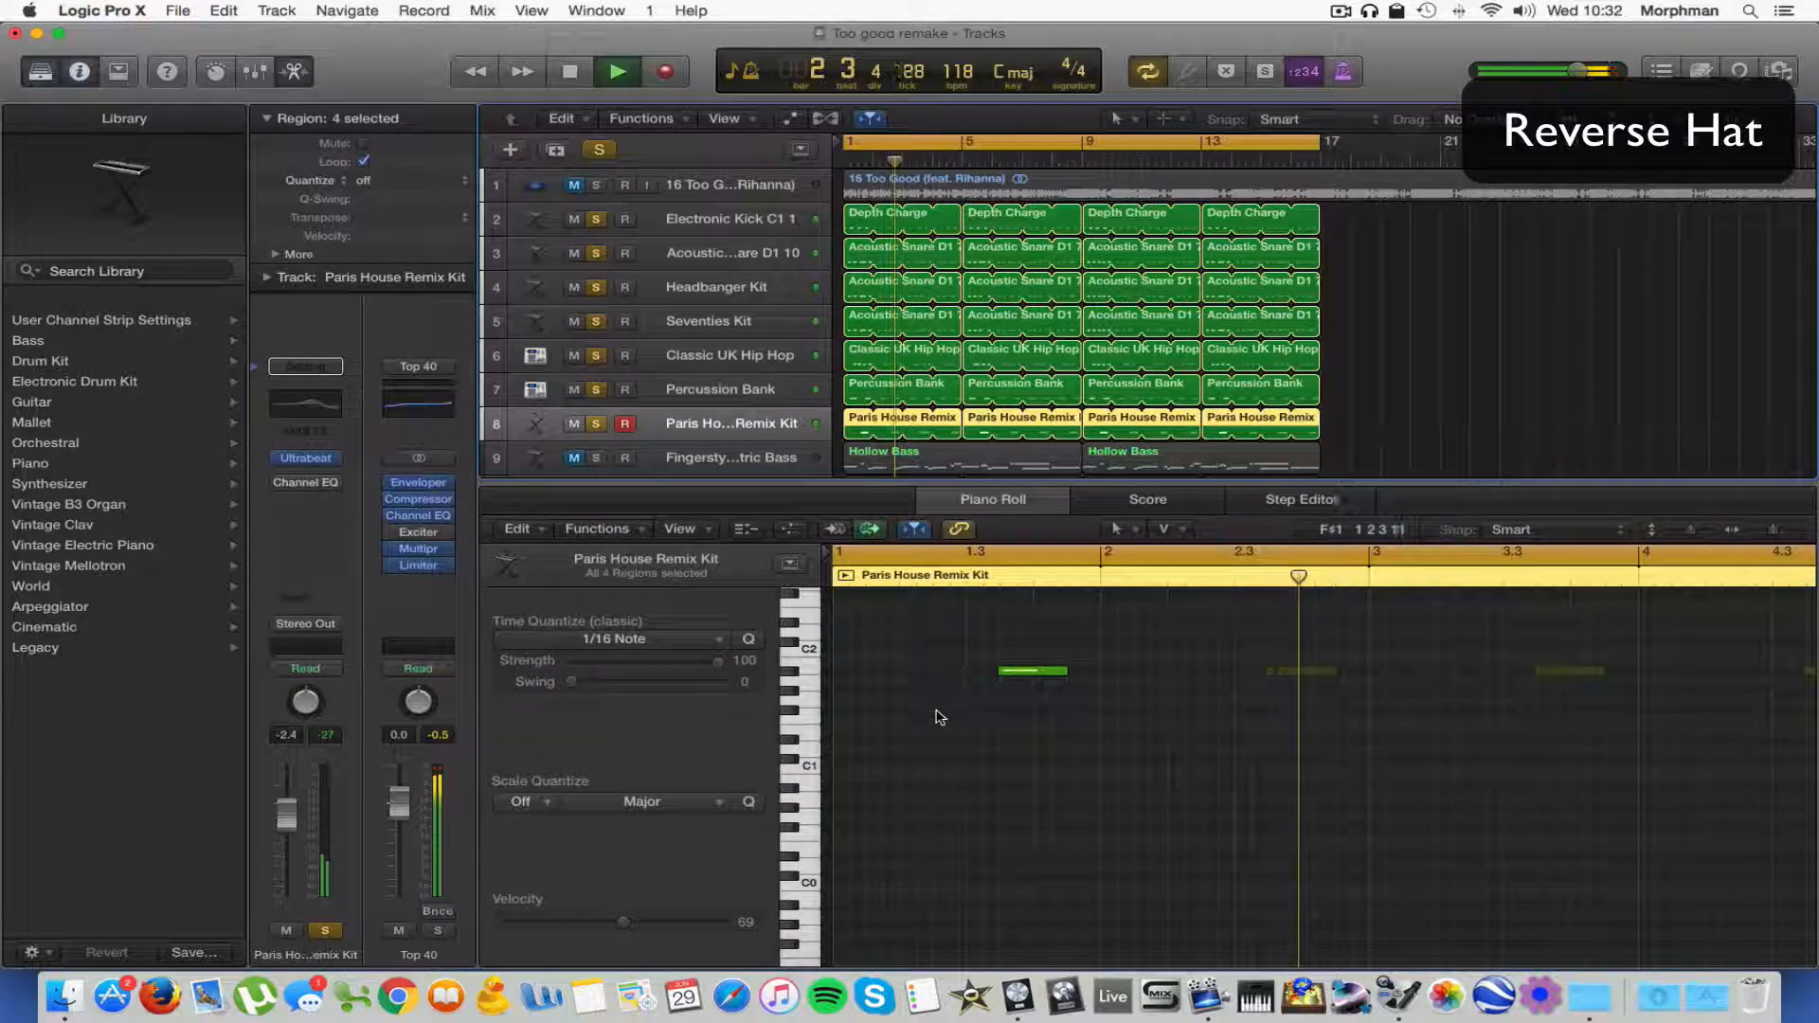
Examine the Open High Hat sound in Paris House Remix Kit's Ultrabeat, comparing its sample played forward and in reverse.
{"action": "left_click", "coordinate": [309, 460]}
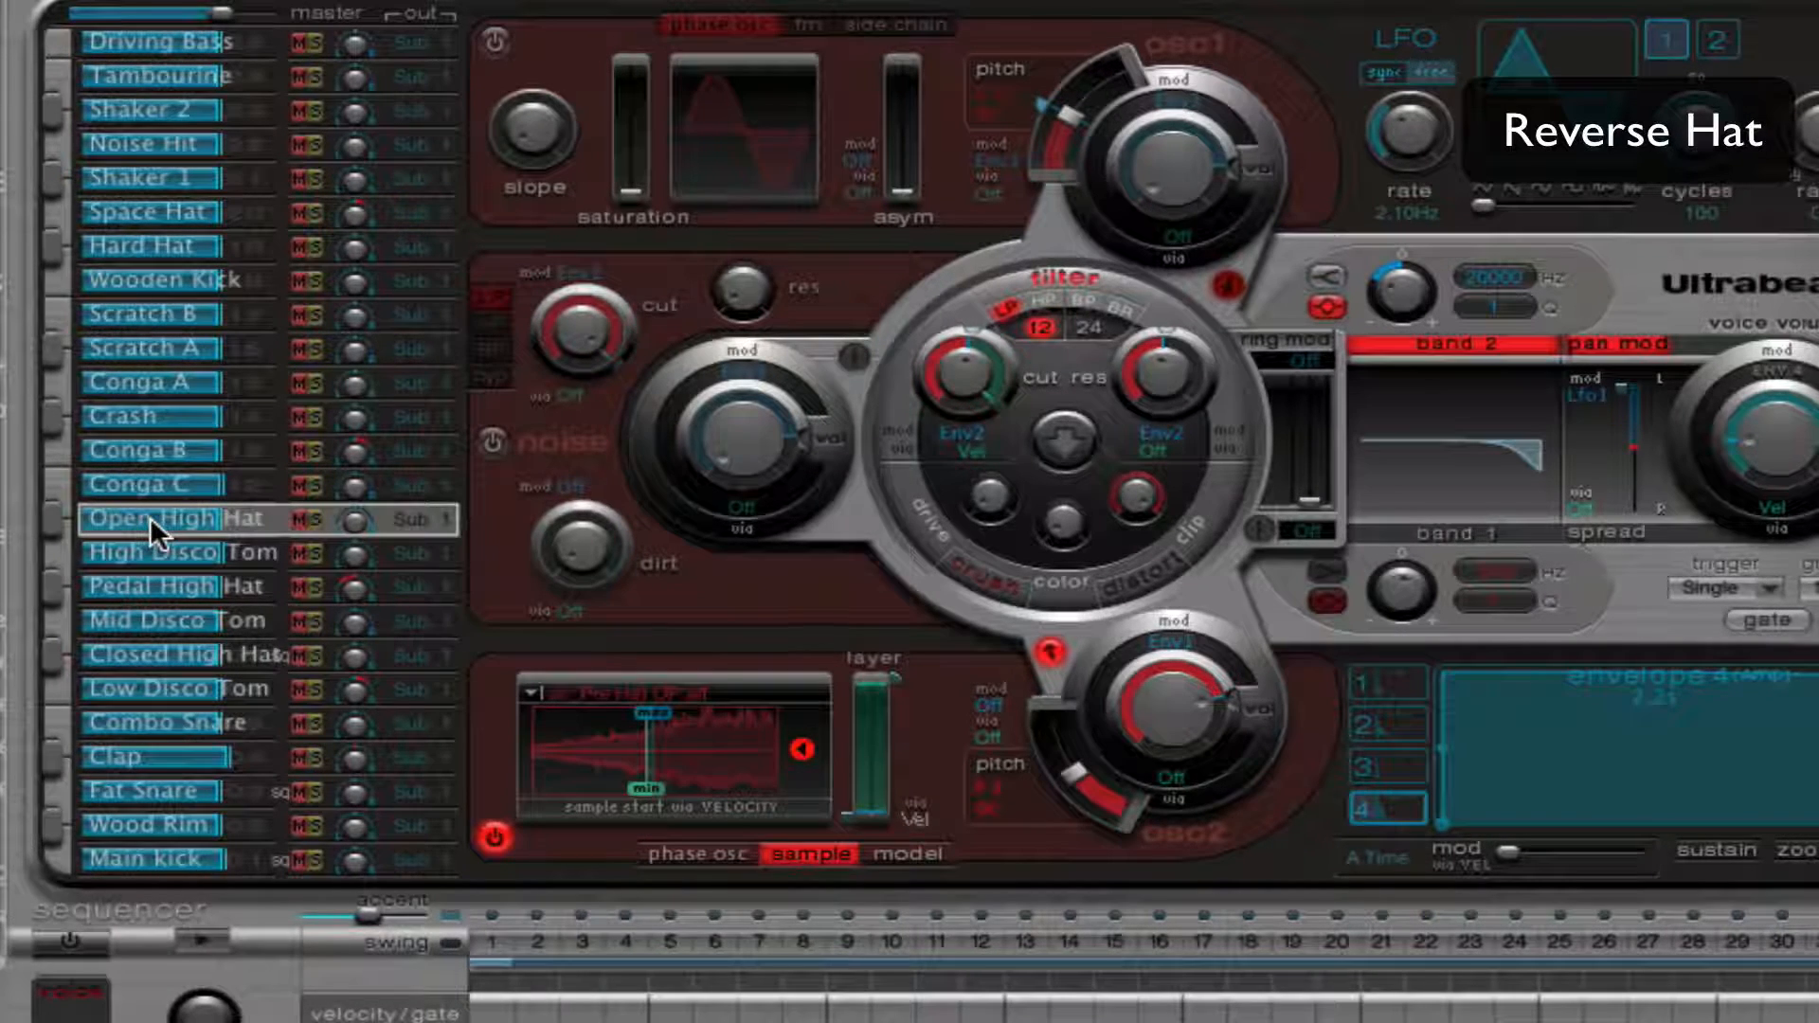
{"action": "left_click", "coordinate": [802, 750]}
{"action": "left_click", "coordinate": [802, 749]}
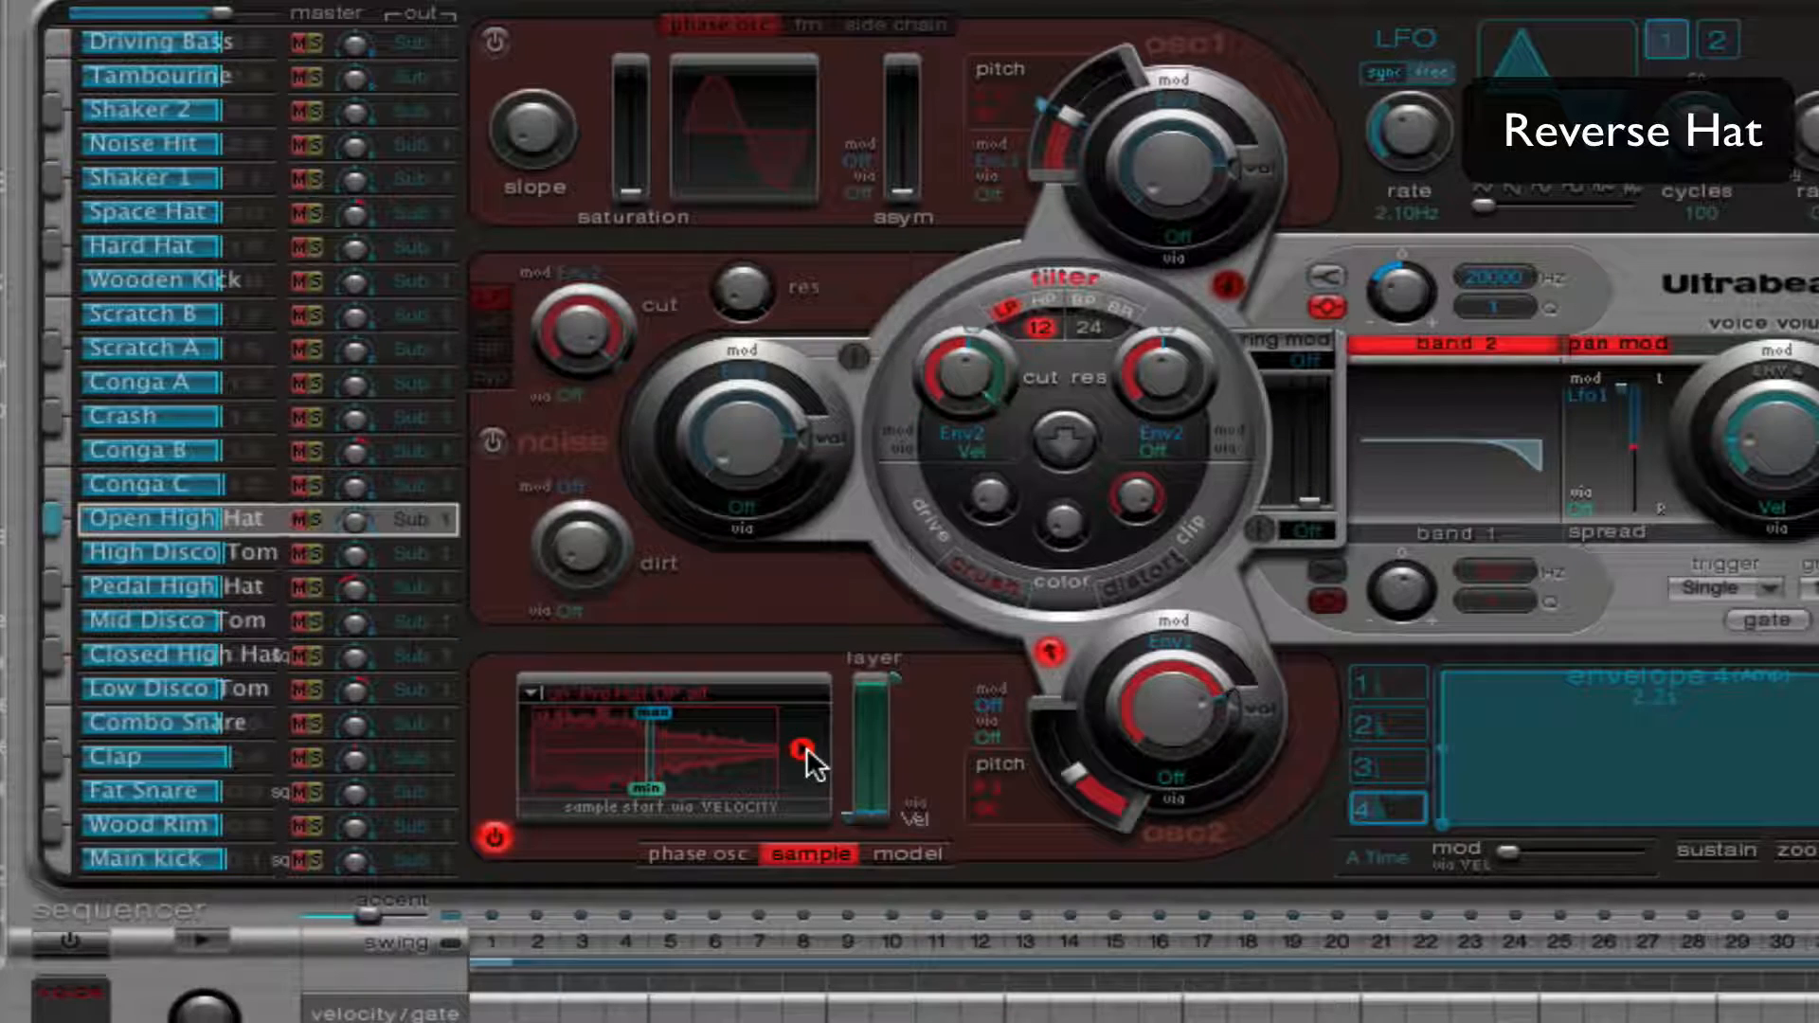
{"action": "left_click", "coordinate": [804, 748]}
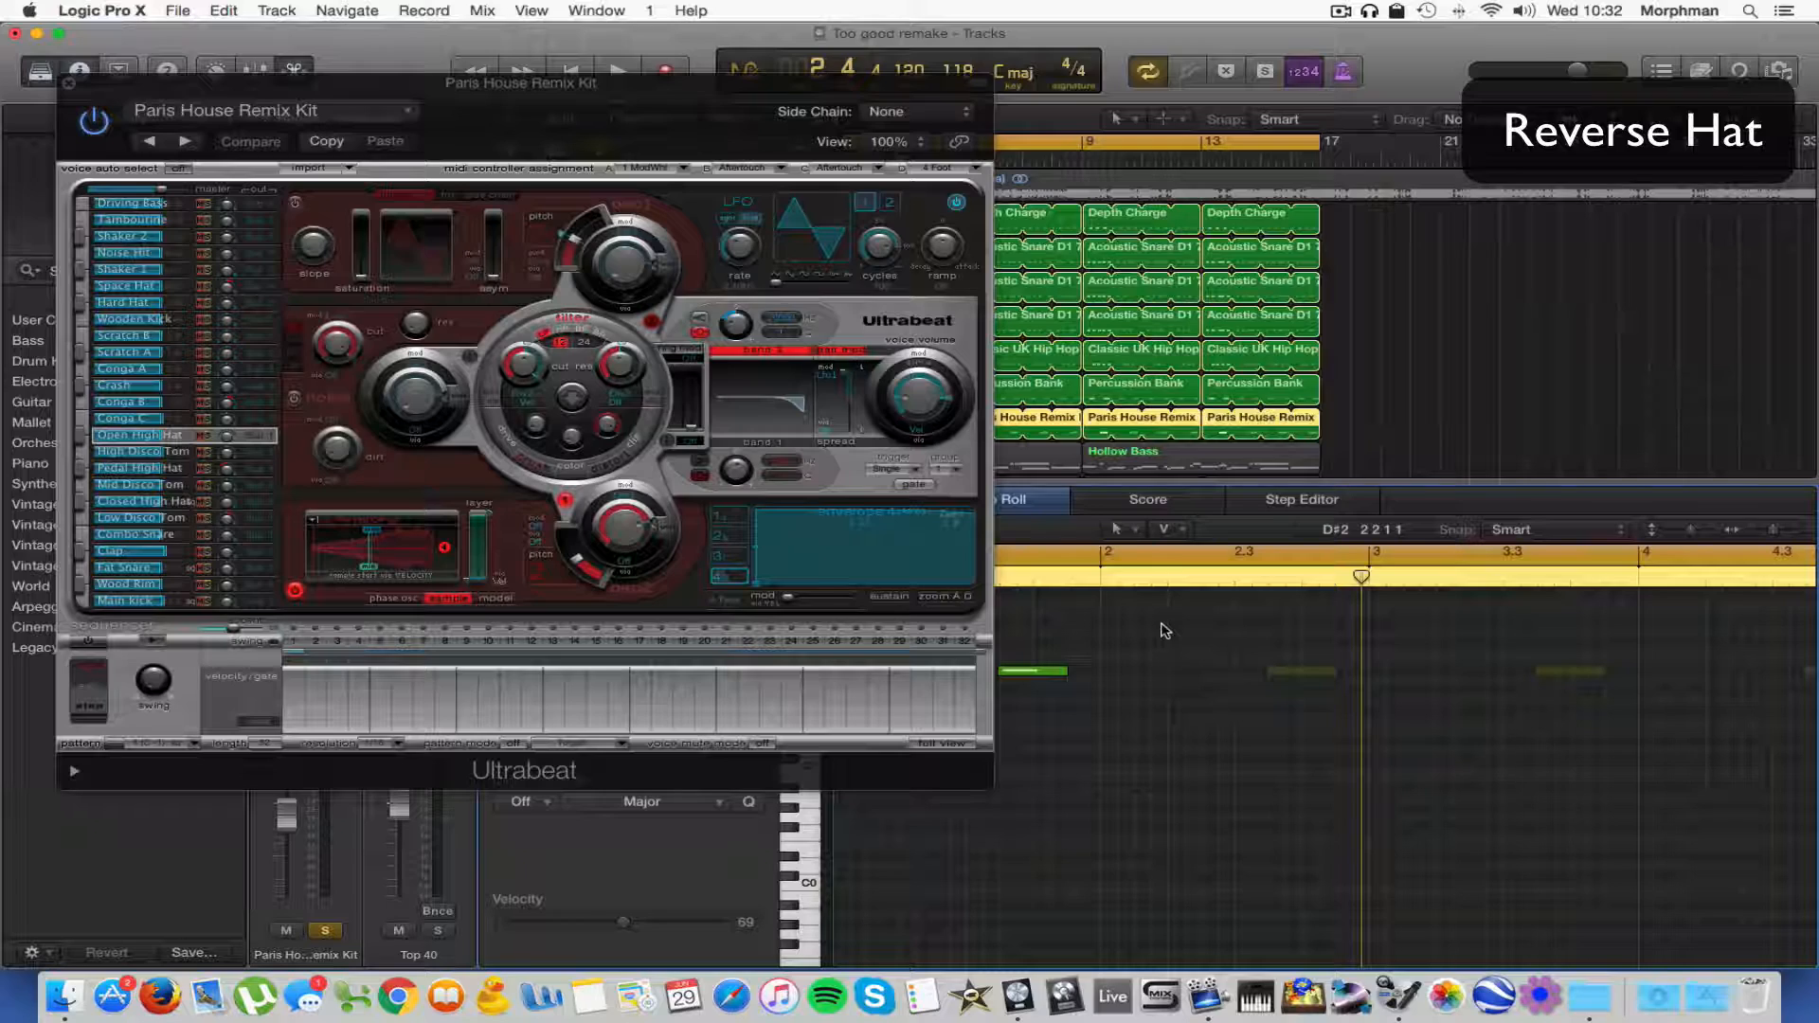
{"action": "key", "text": "space"}
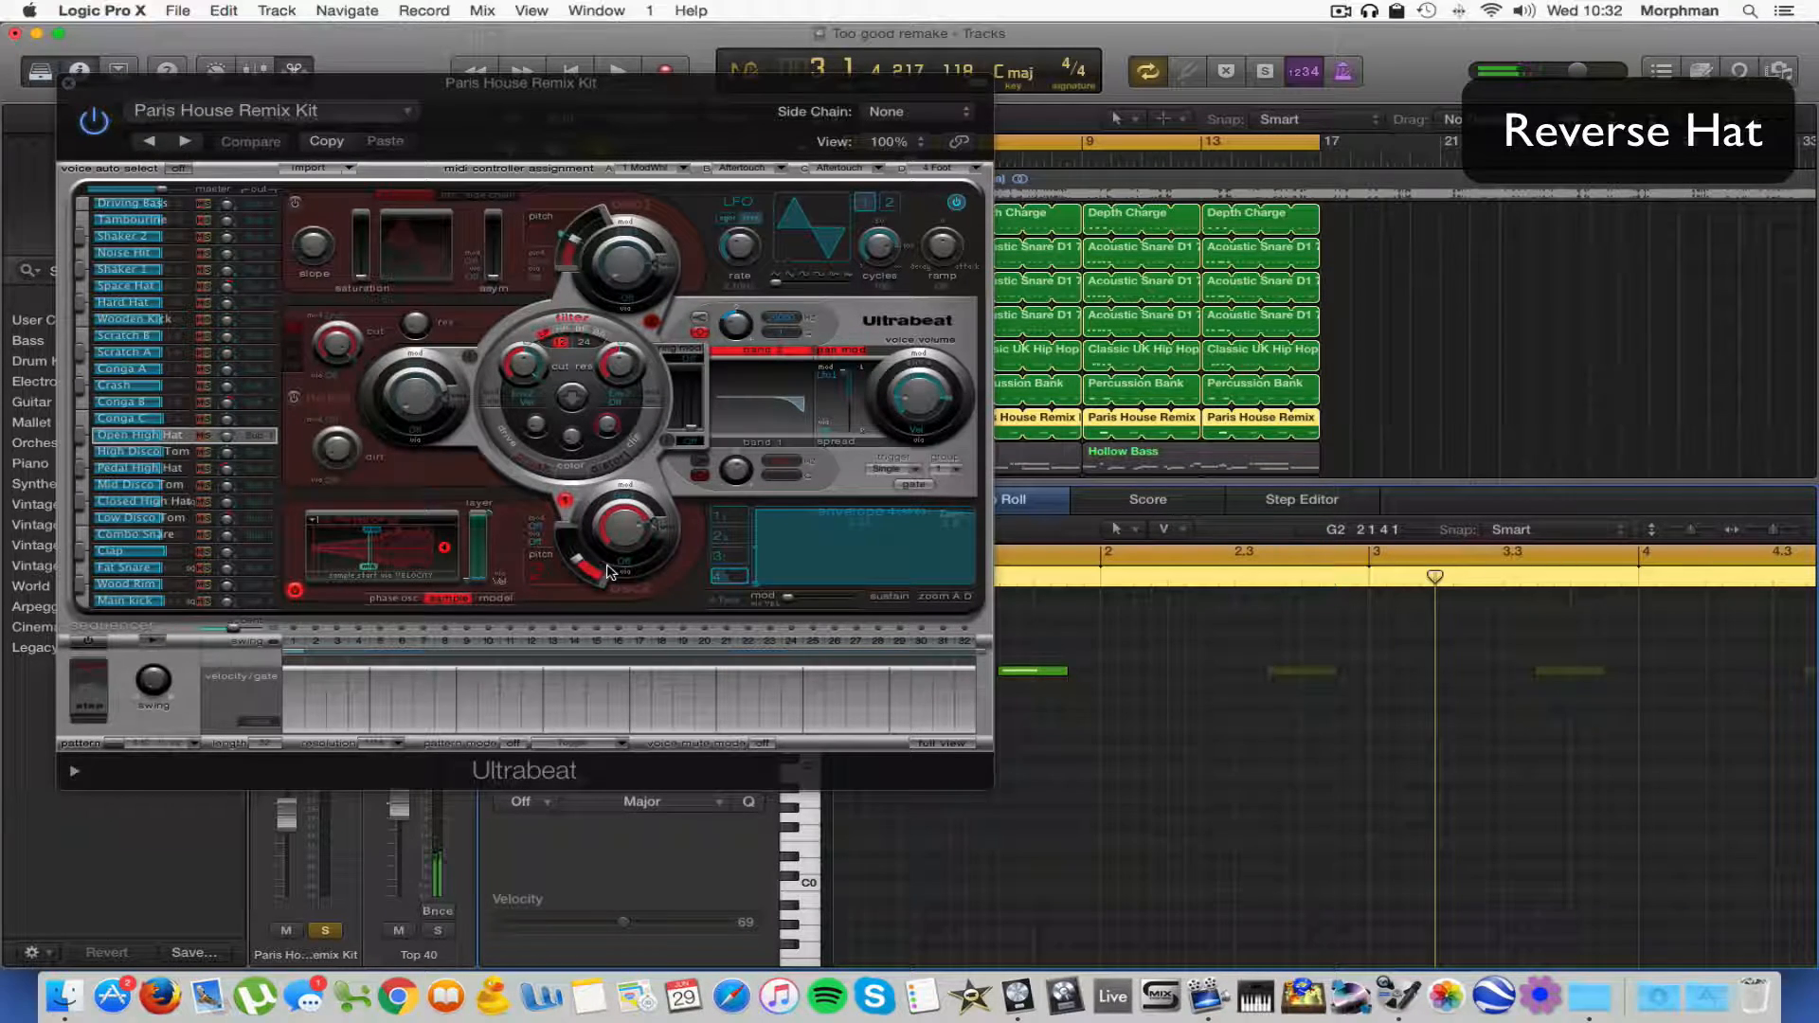
{"action": "left_click", "coordinate": [67, 86]}
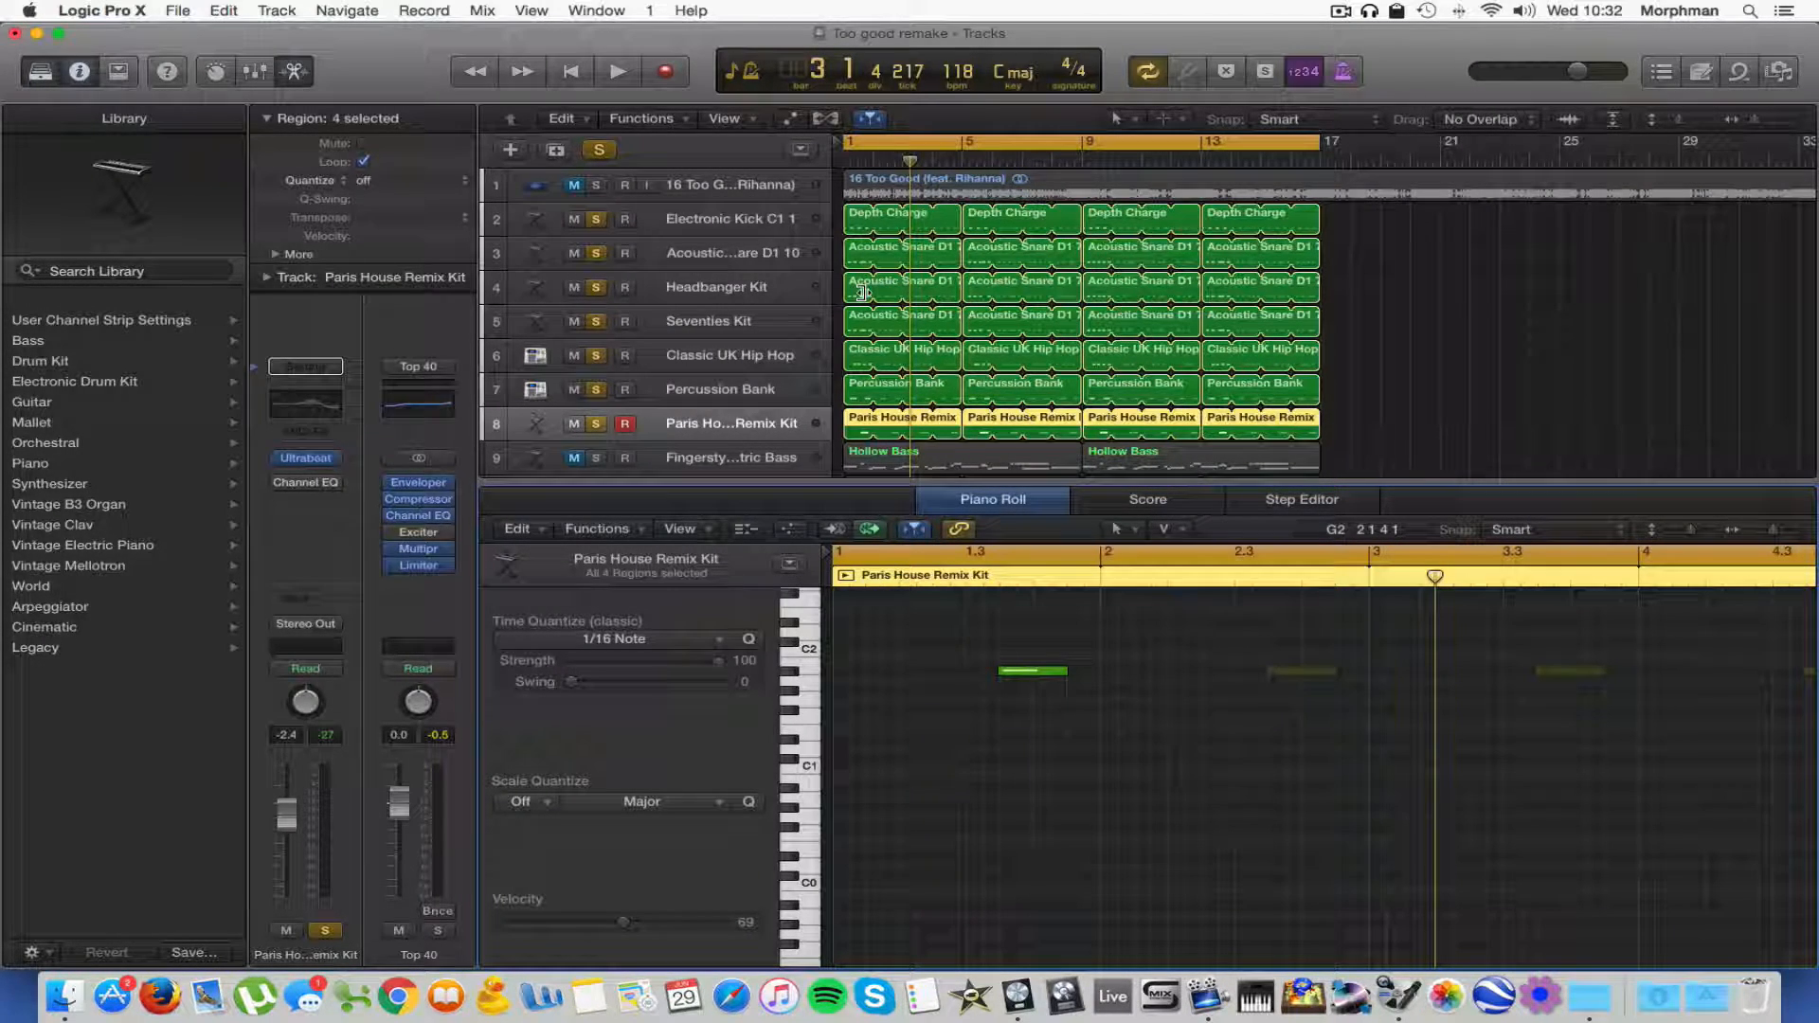
Select the Trip Hop Remix Phaser track, add it to the solo and audition it with the drum tracks.
{"action": "scroll", "coordinate": [868, 286], "scroll_direction": "down", "scroll_amount": 4}
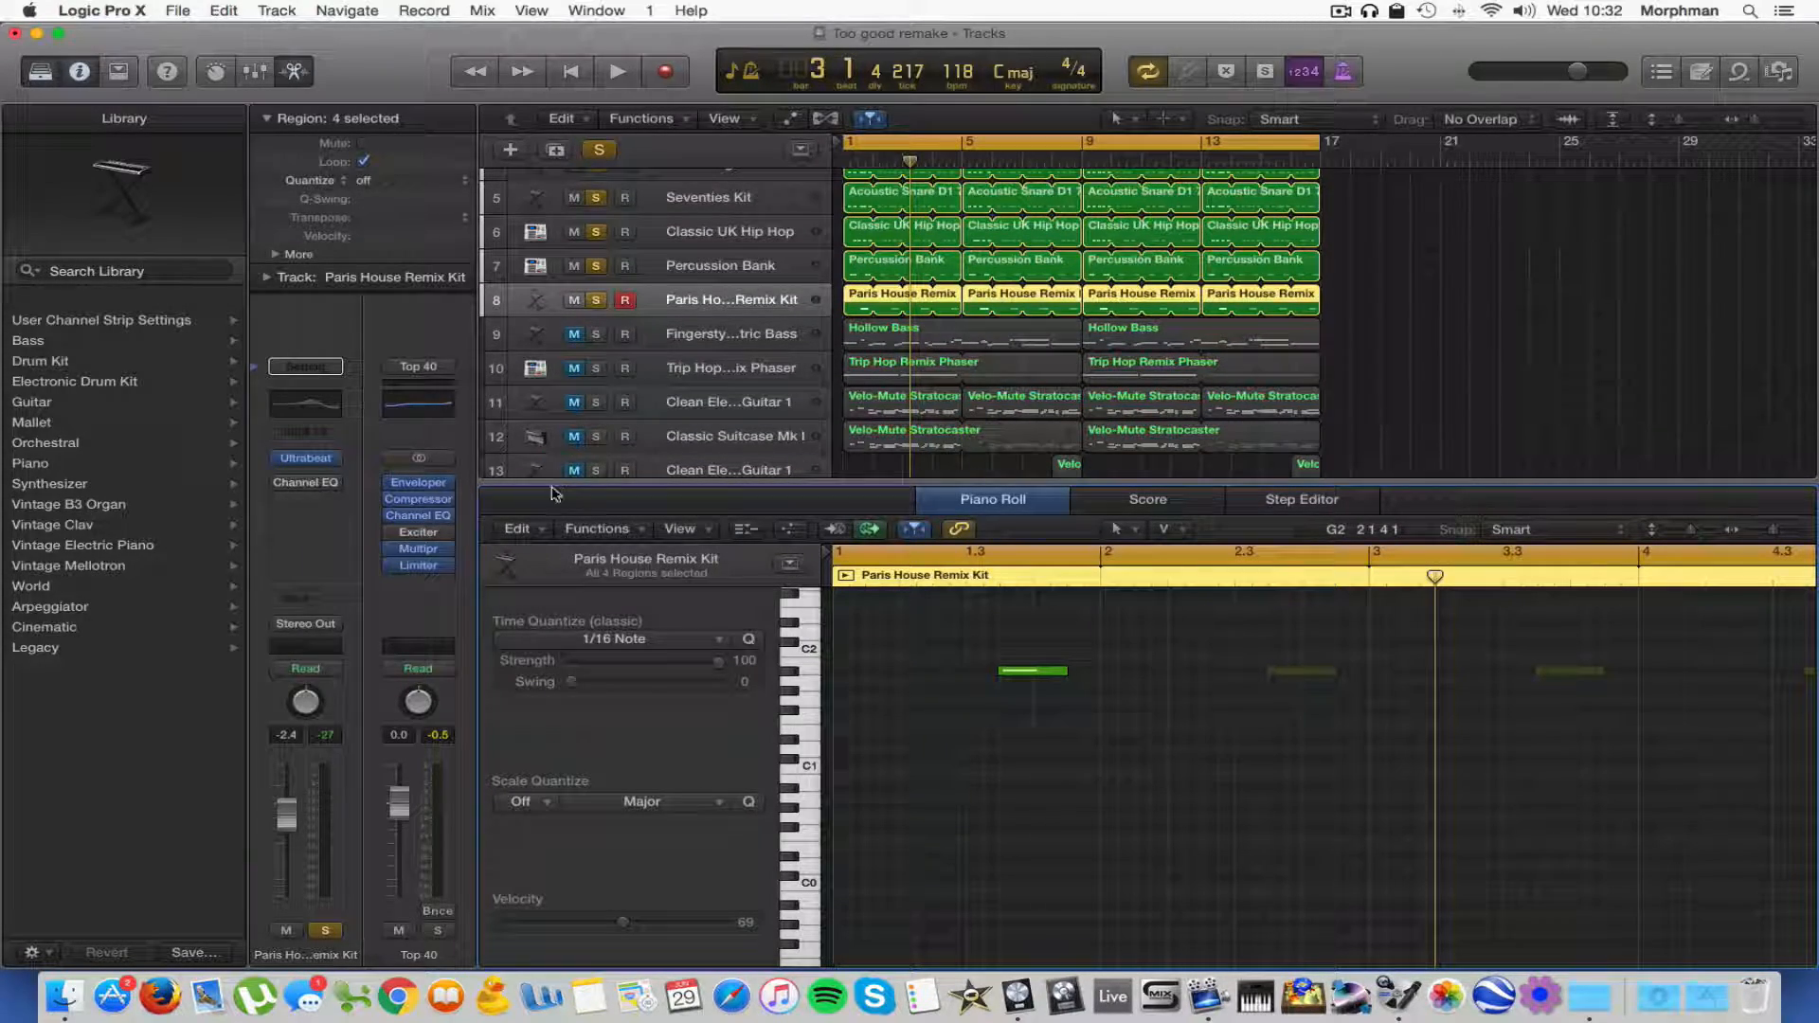
{"action": "left_click", "coordinate": [730, 367]}
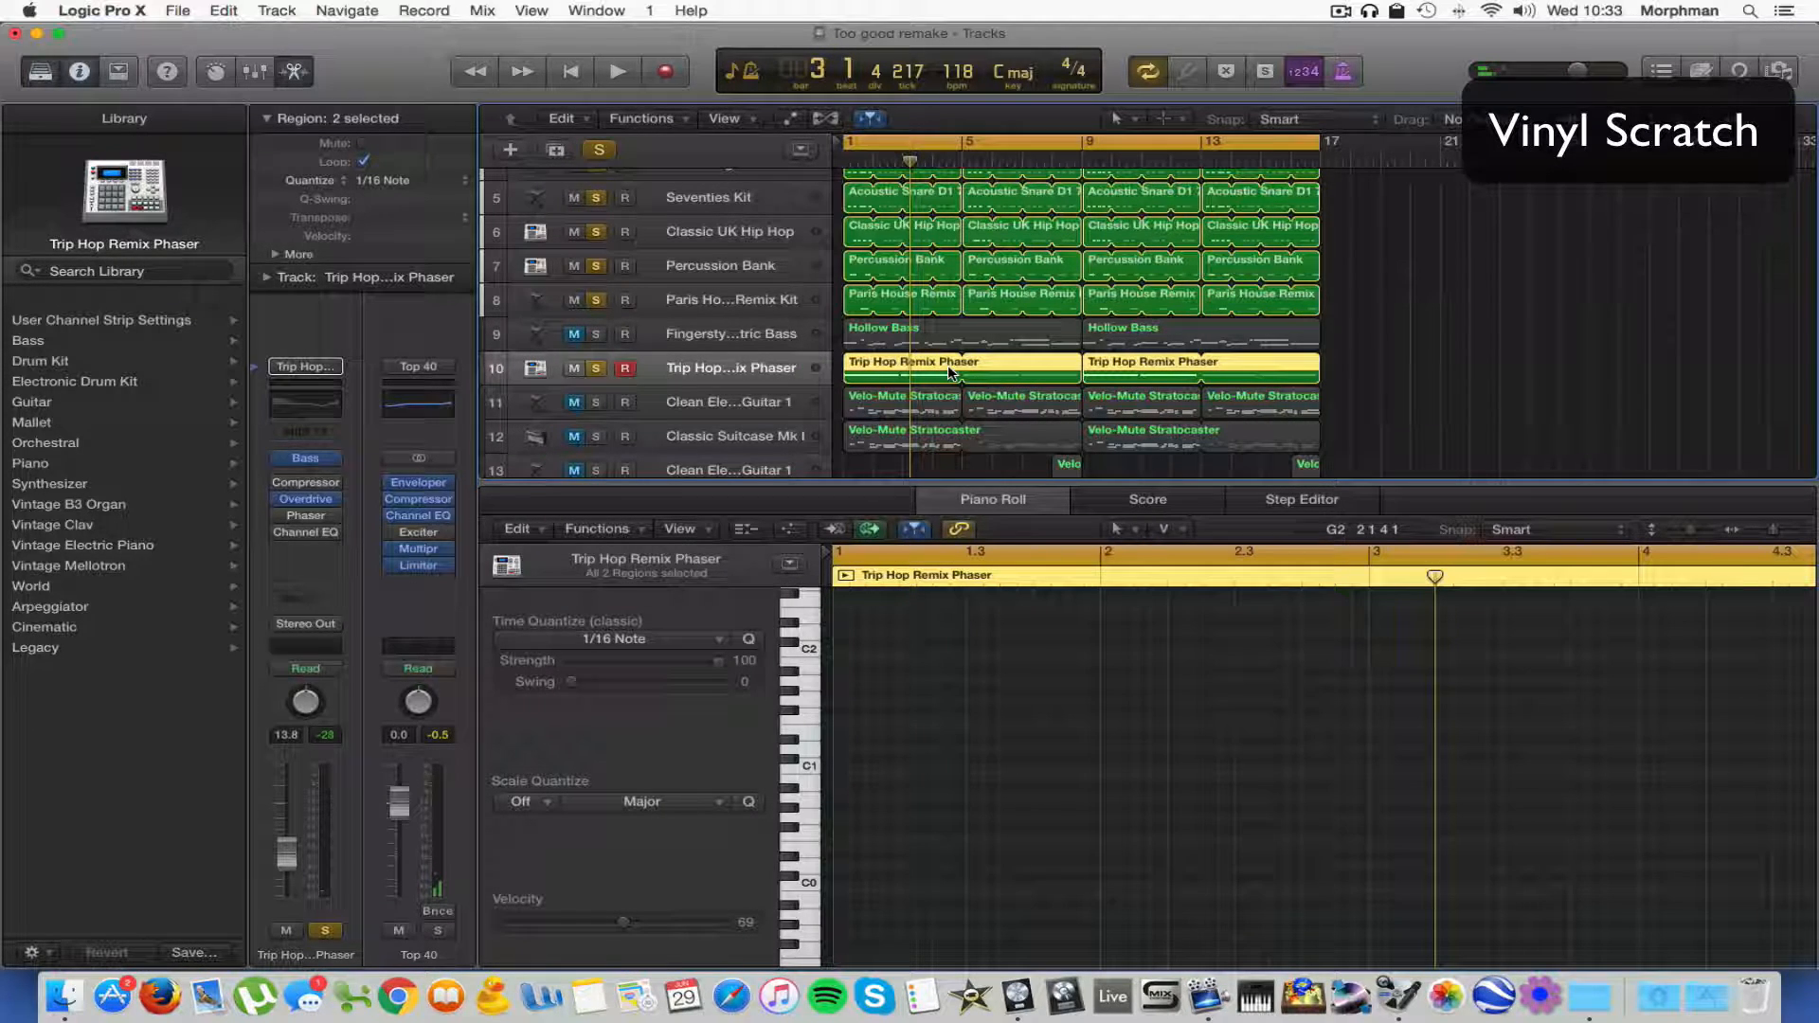
{"action": "key", "text": "space"}
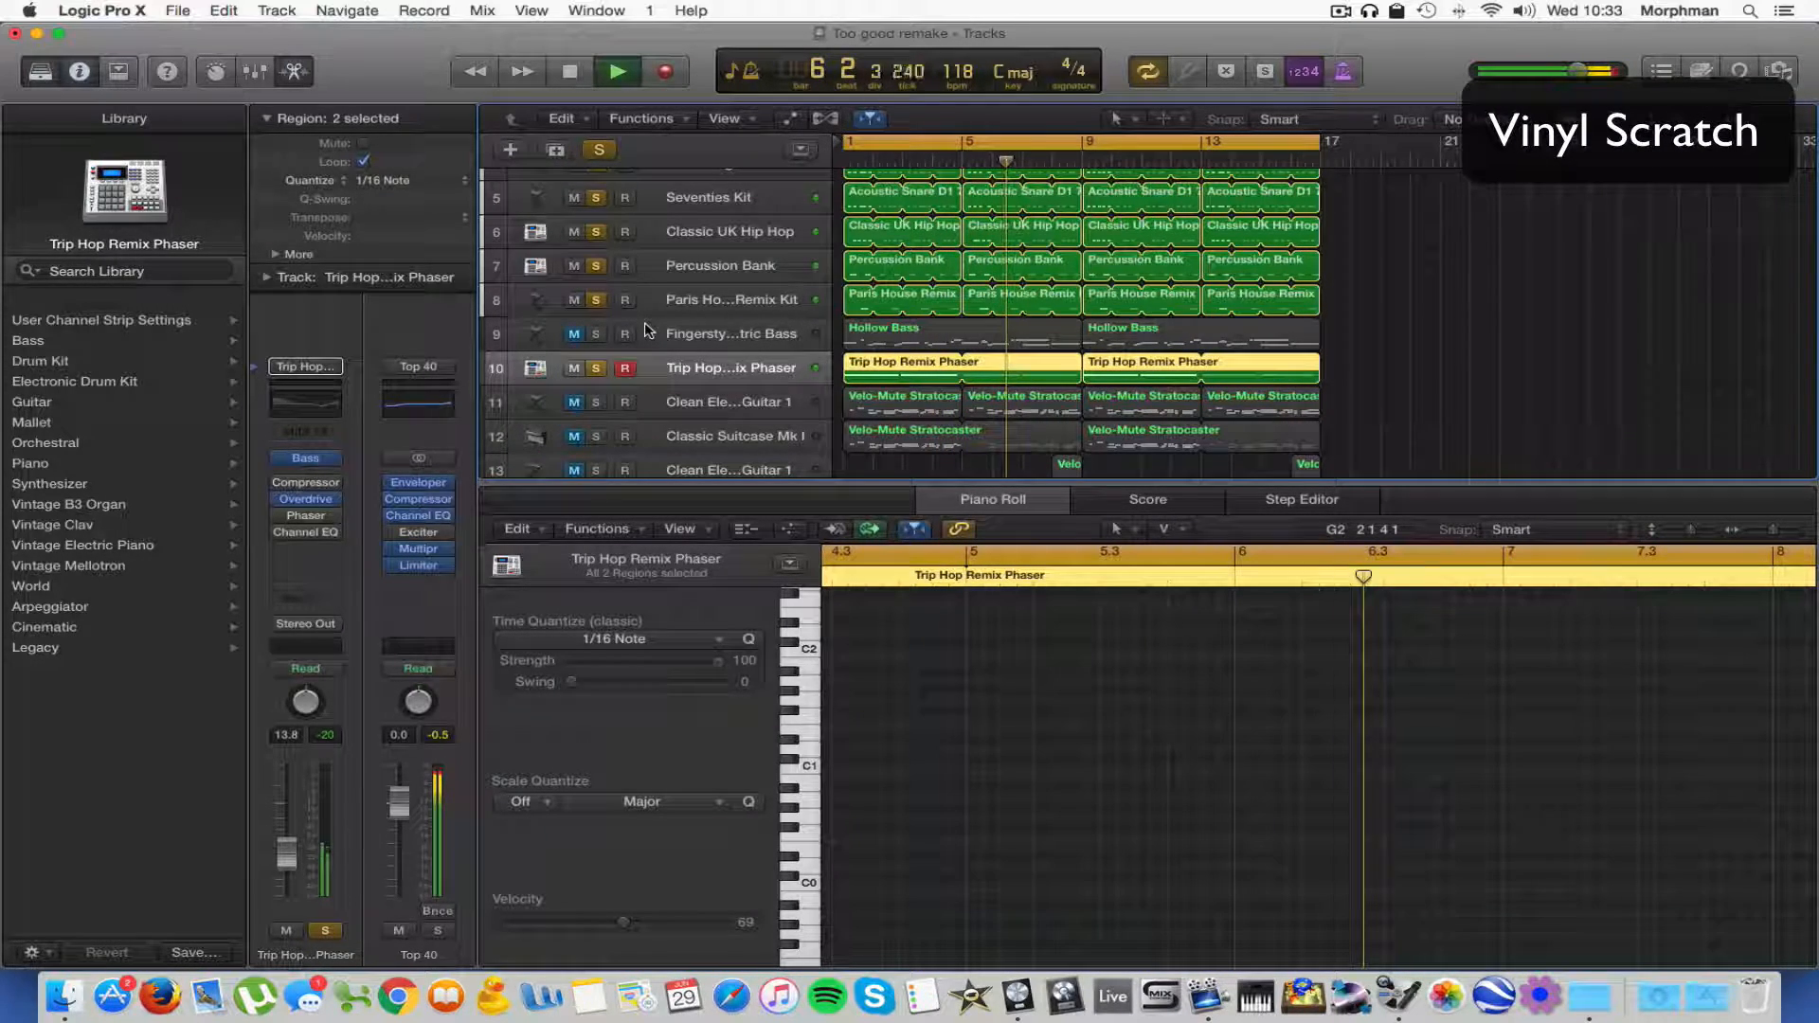
{"action": "key", "text": "space"}
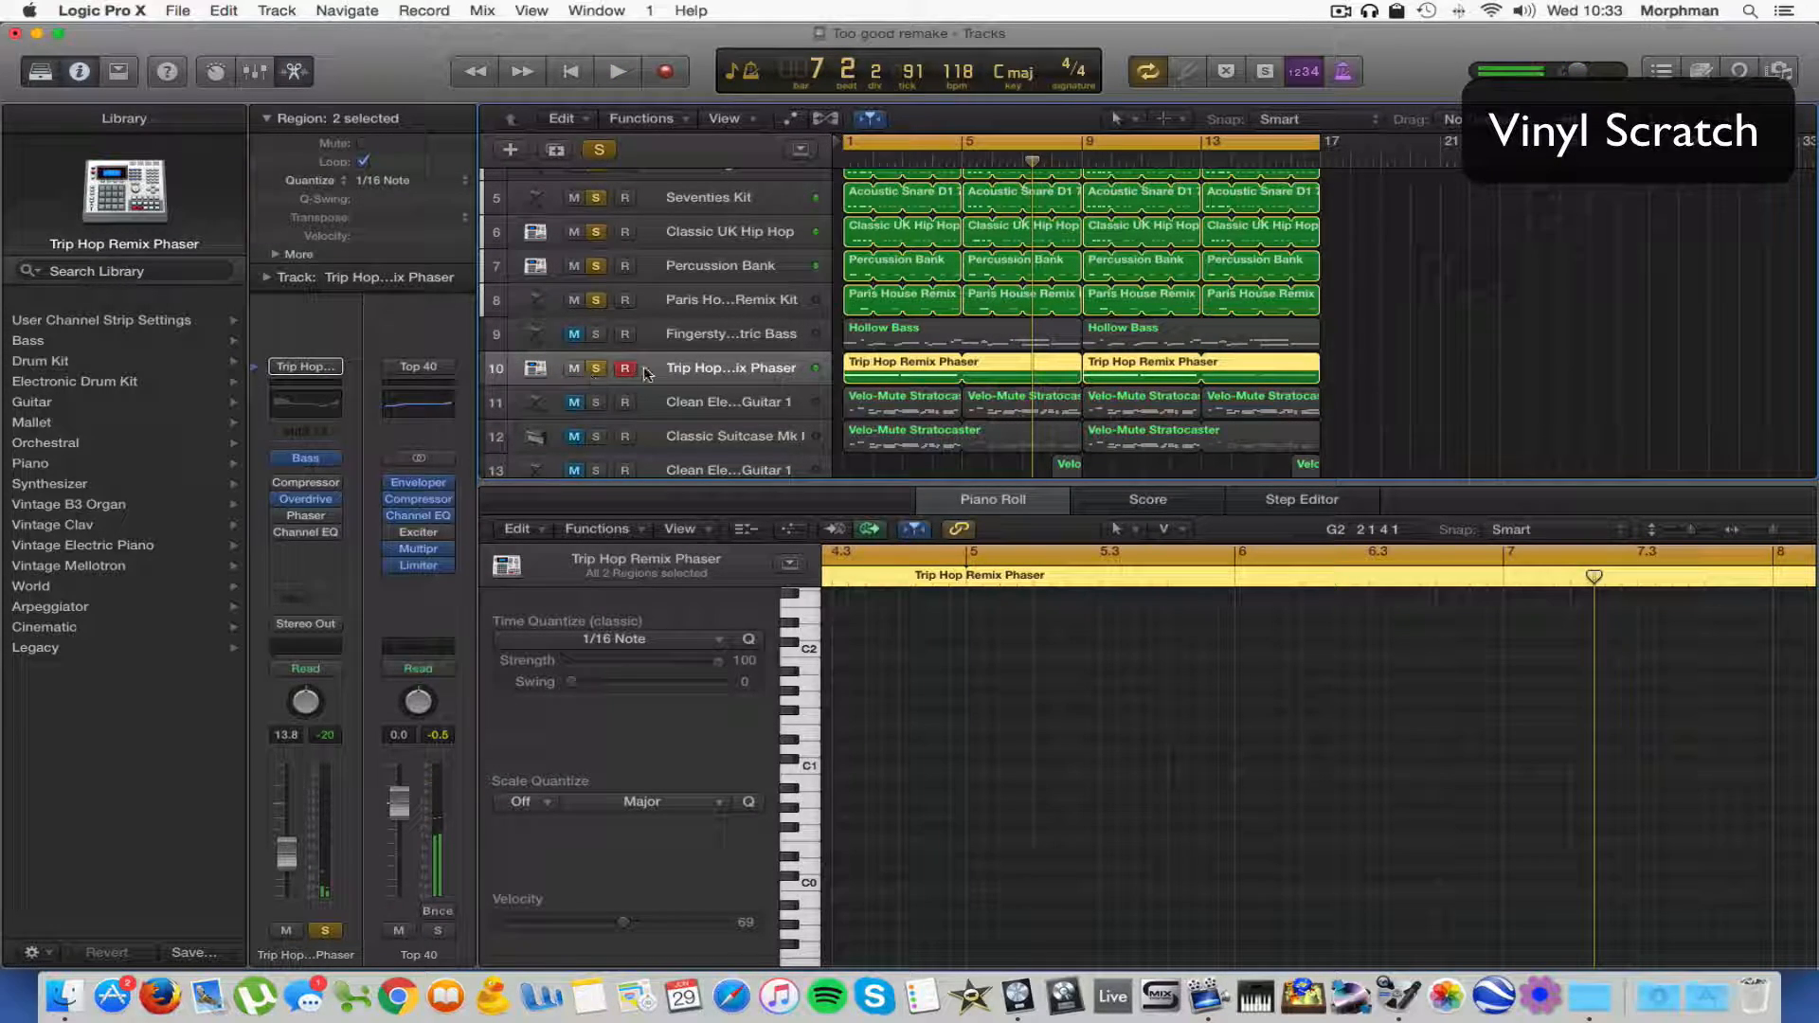
Move the Trip Hop Remix Phaser track directly below Paris House Remix Kit, above the fingerstyle bass track.
{"action": "mouse_move", "coordinate": [534, 369]}
{"action": "left_mouse_down"}
{"action": "mouse_move", "coordinate": [528, 319]}
{"action": "mouse_move", "coordinate": [536, 334]}
{"action": "left_mouse_up"}
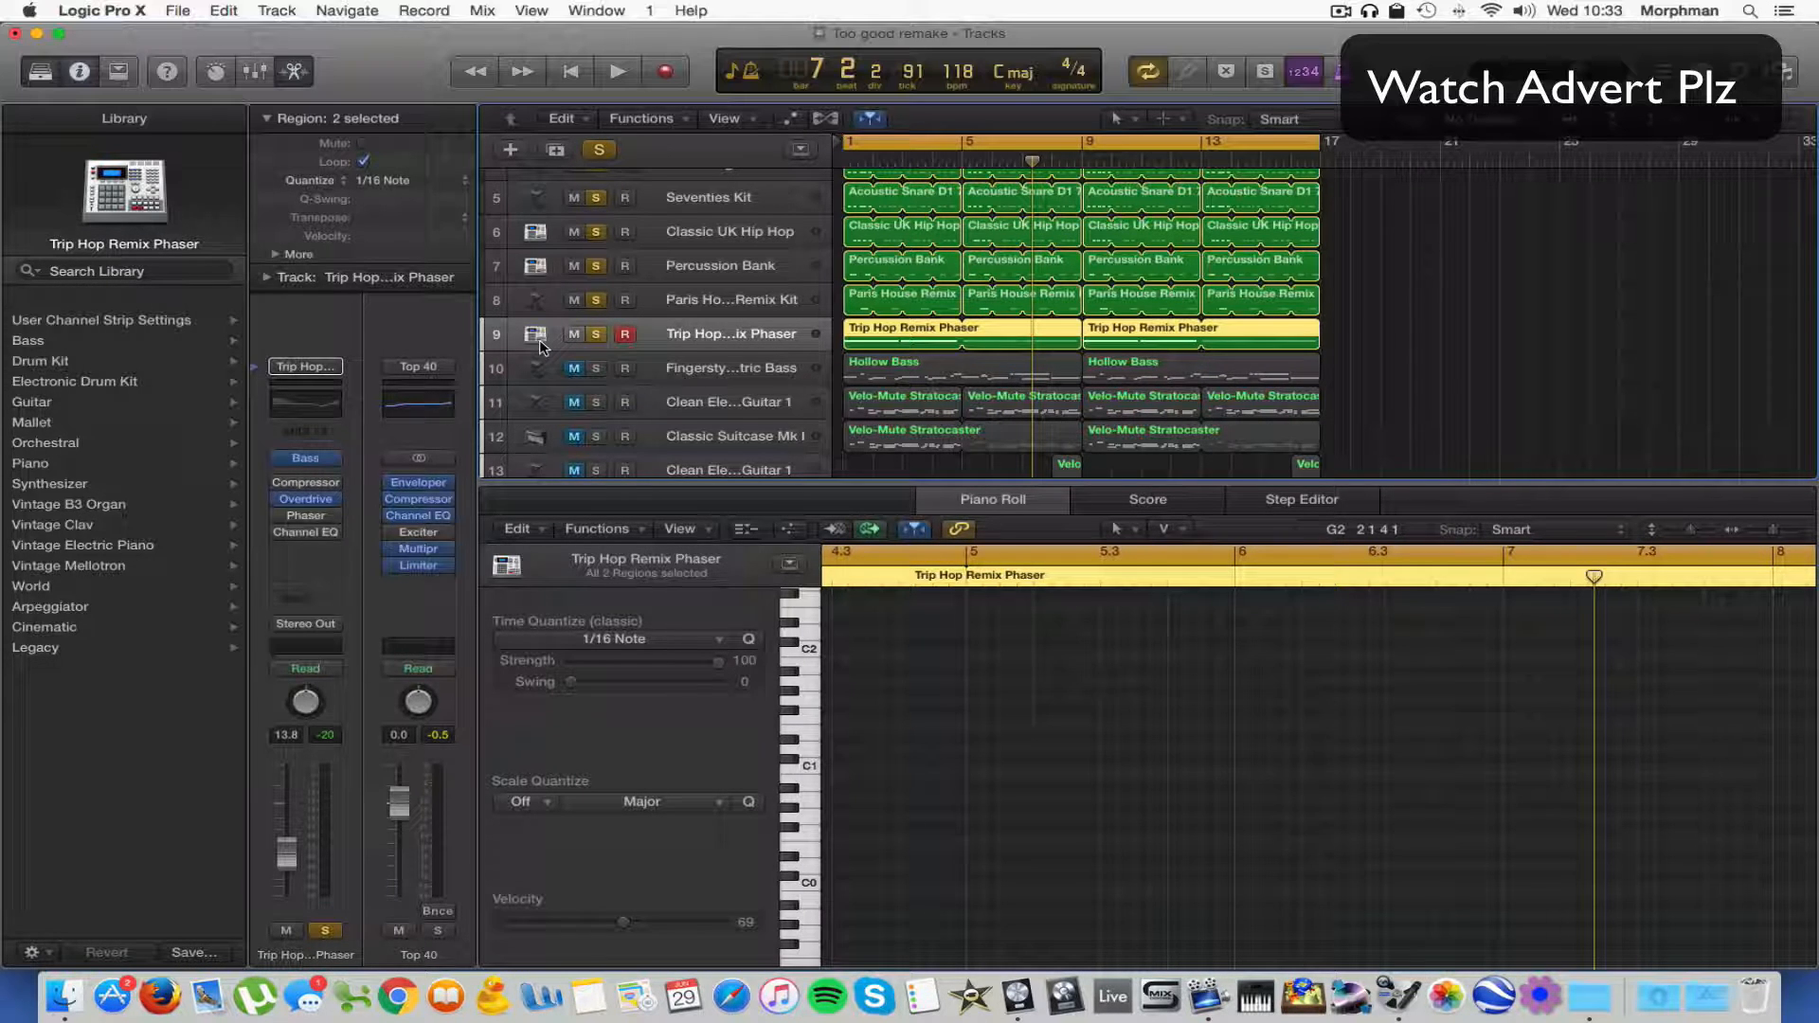
{"action": "scroll", "coordinate": [541, 348], "scroll_direction": "down", "scroll_amount": 2}
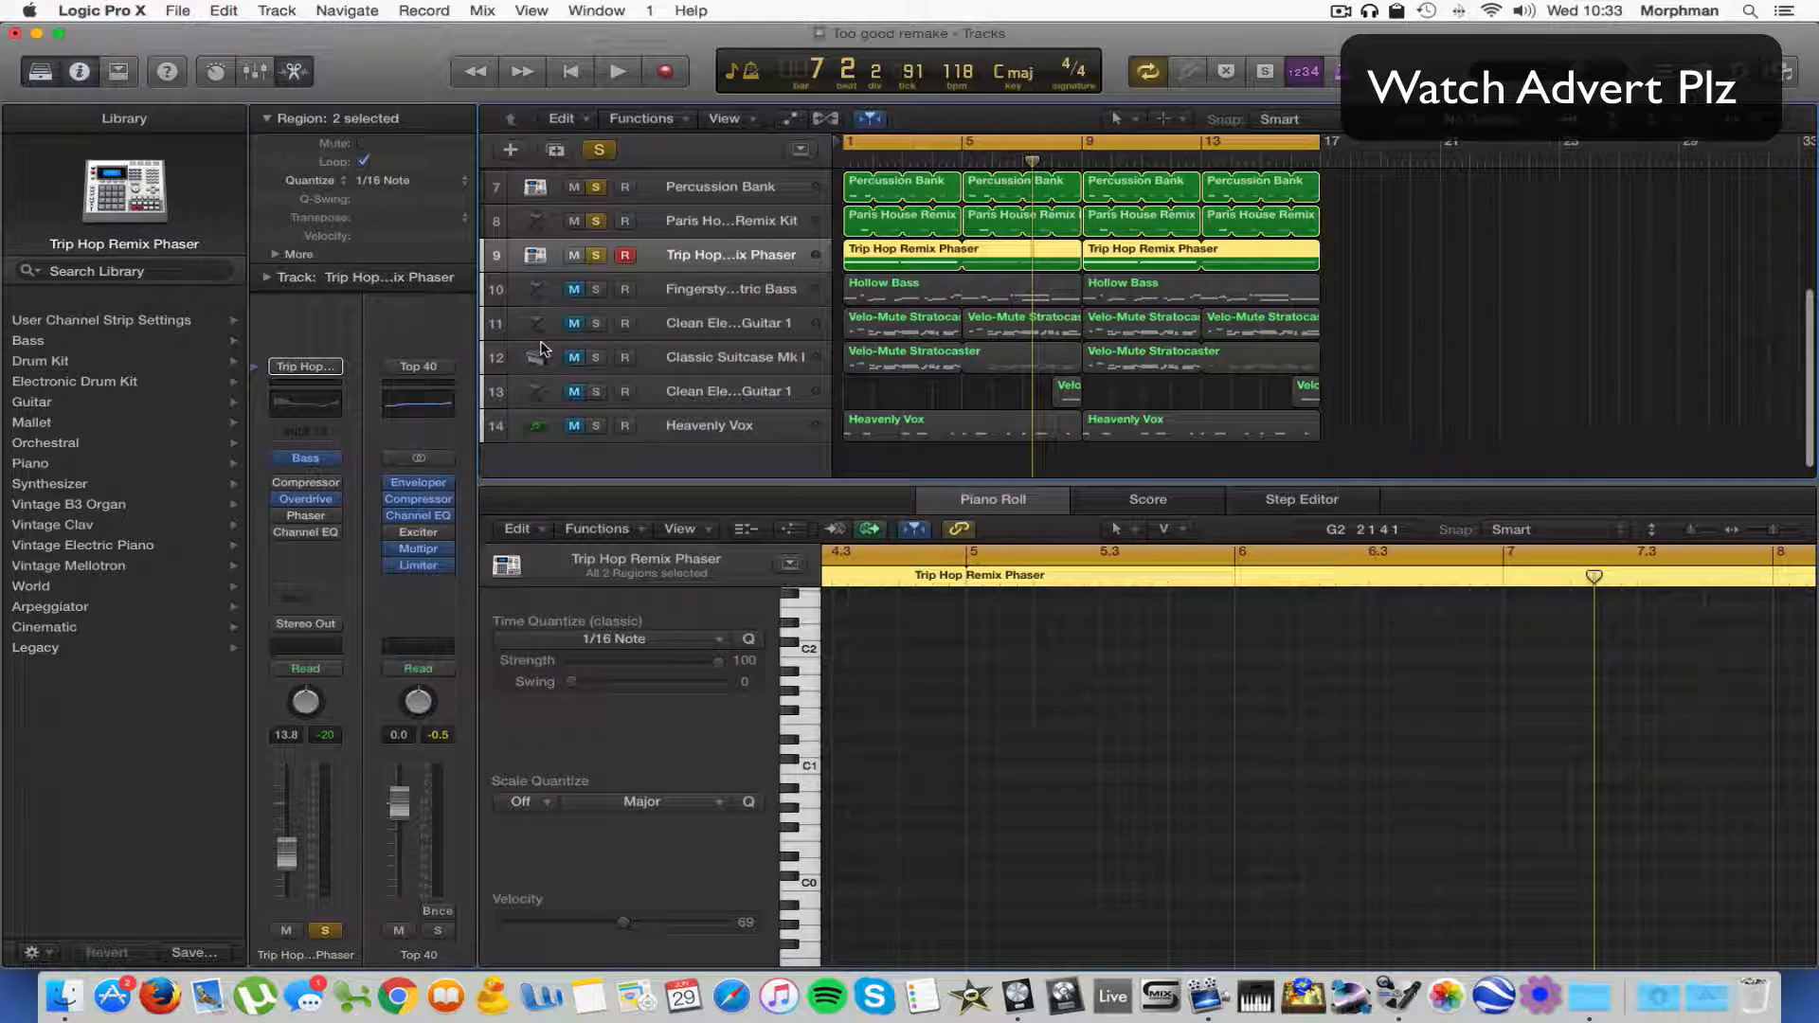